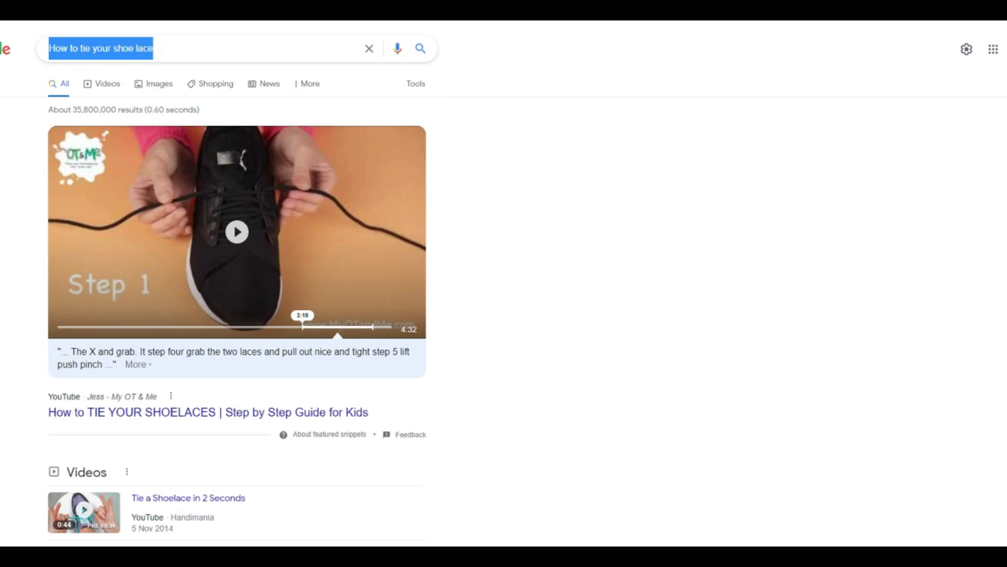
Search the web for "Medieval Bedroom" references
type("Medieval Be")
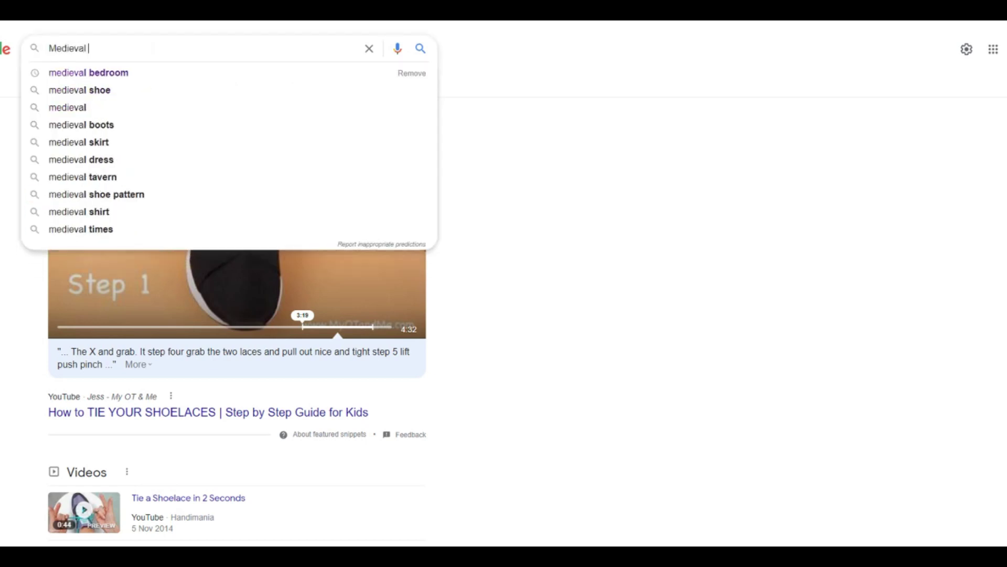
type("droom")
key("Return")
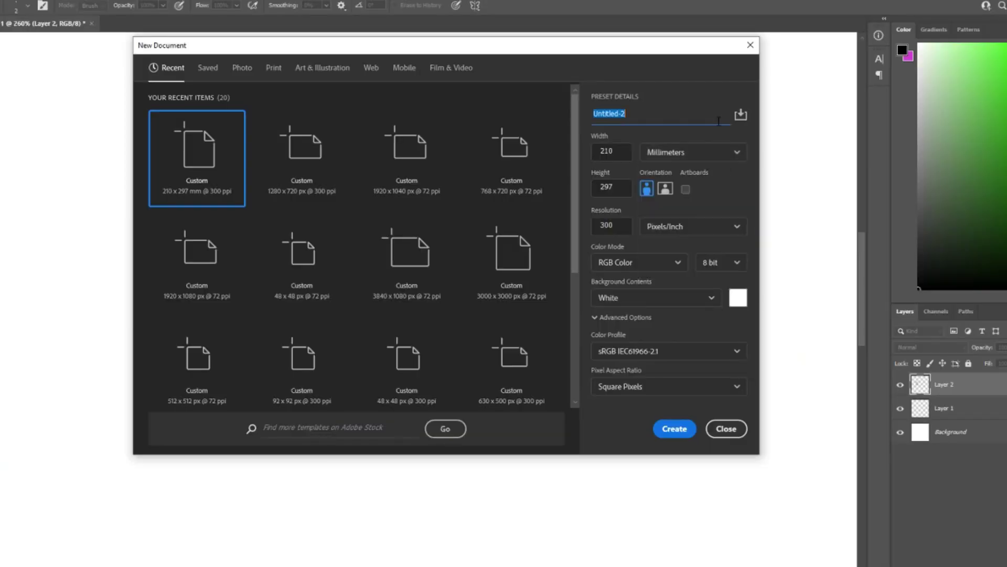
In Photoshop, create a new white RGB document of 480 × 480 pixels at 300 pixels/inch
left_click(718, 157)
left_click(669, 170)
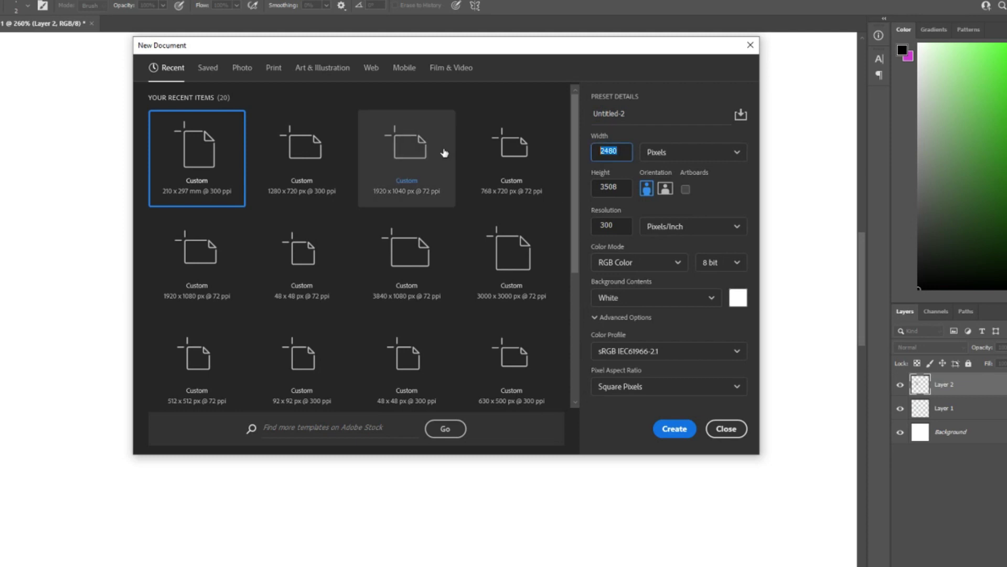
type("480")
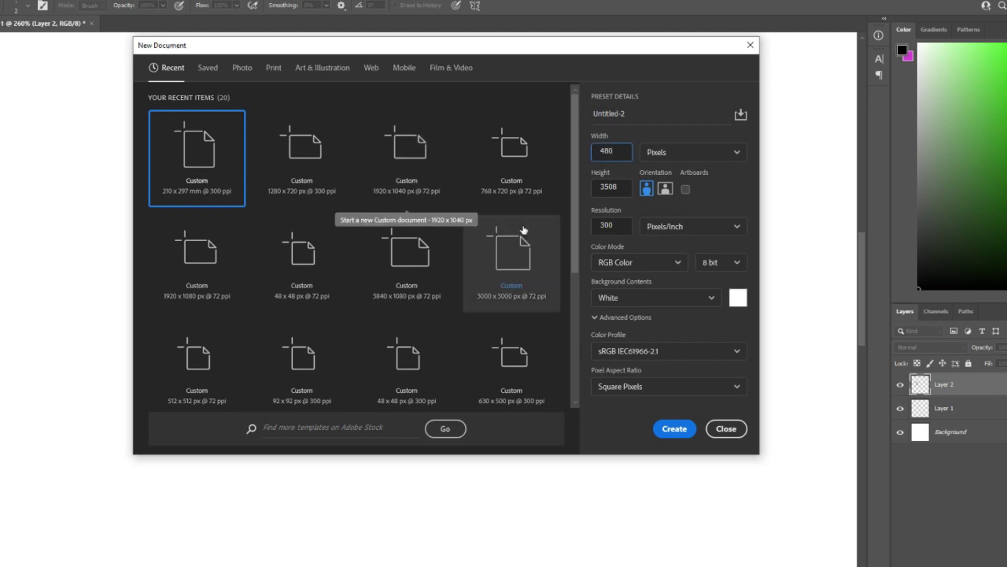
key("Tab")
type("480")
key("Return")
Show the document grid and open the Guides, Grid & Slices preferences
key("ctrl+apostrophe")
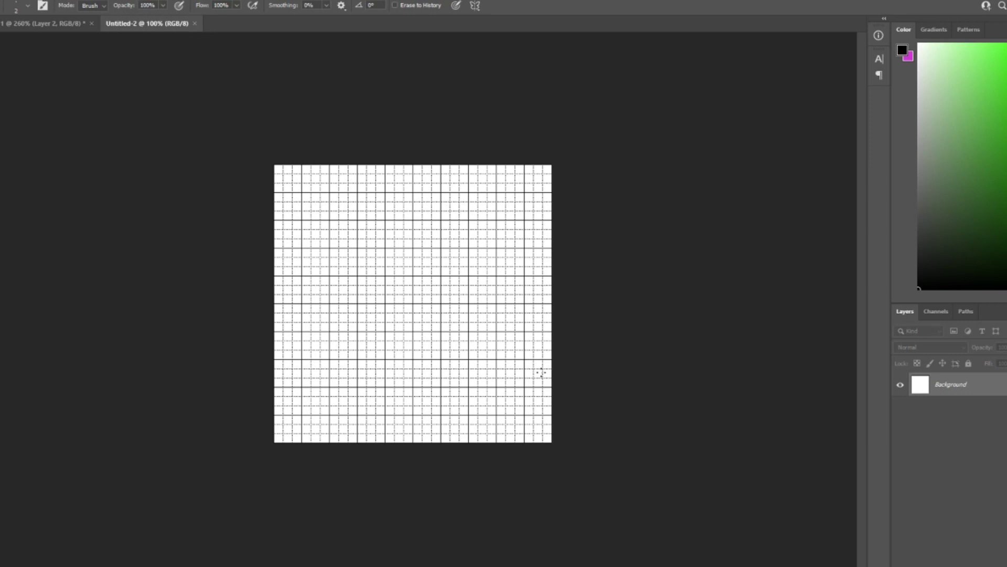
left_click(2, 1)
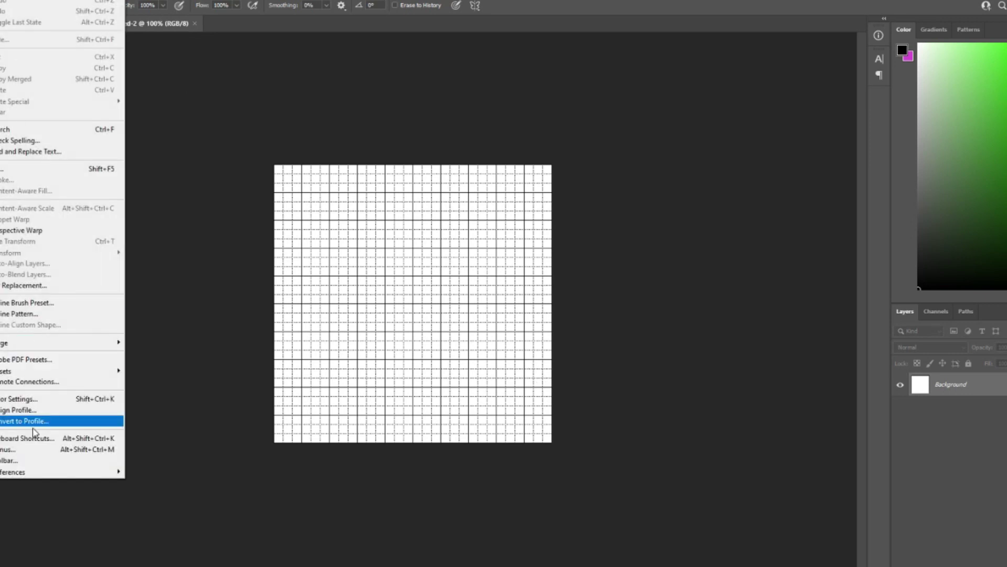
mouse_move(20, 475)
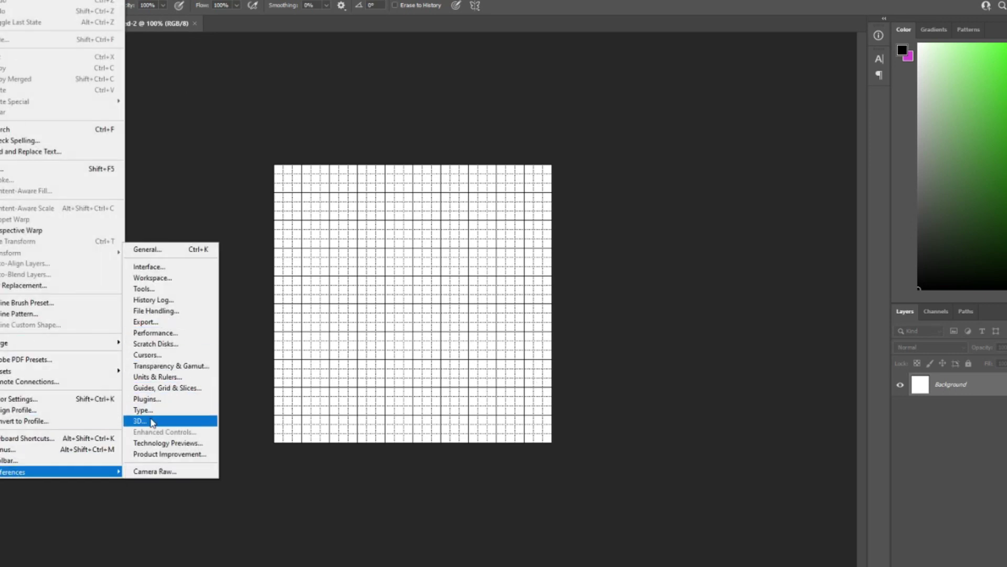
left_click(172, 388)
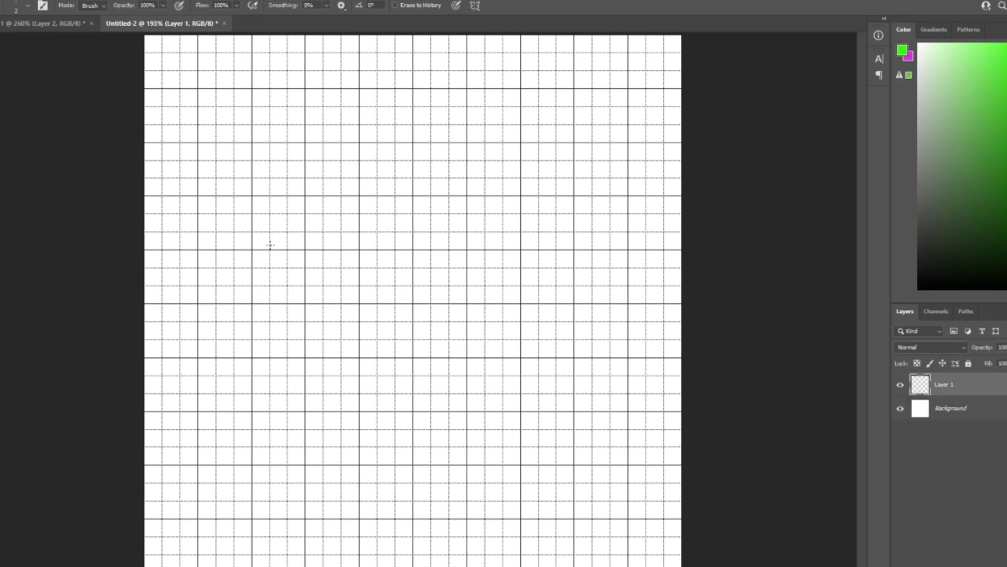
Draw green room outlines along the grid: a floor three cells square with a wall area two cells high above it
key("b")
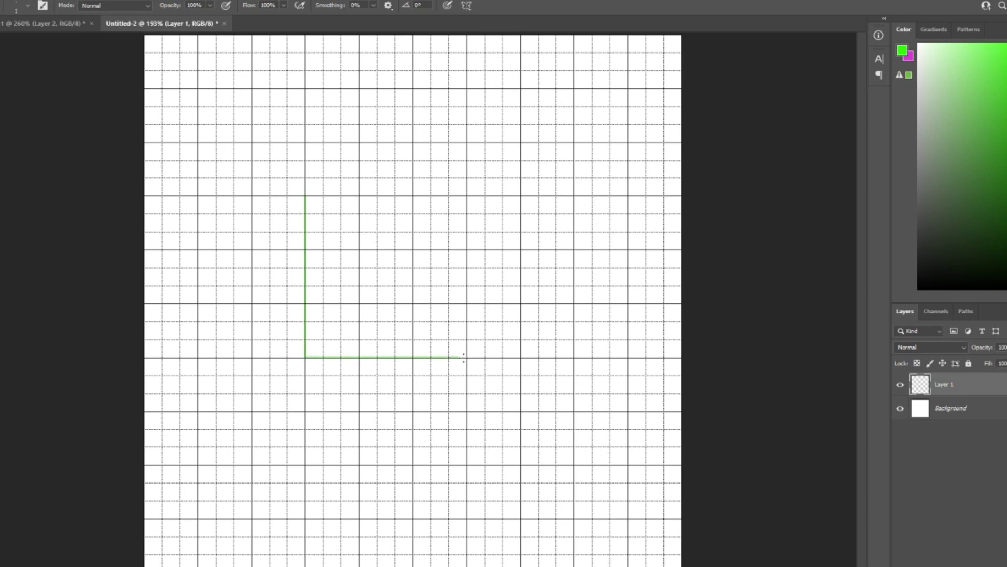
left_click(466, 196, "shift")
left_click(306, 196, "shift")
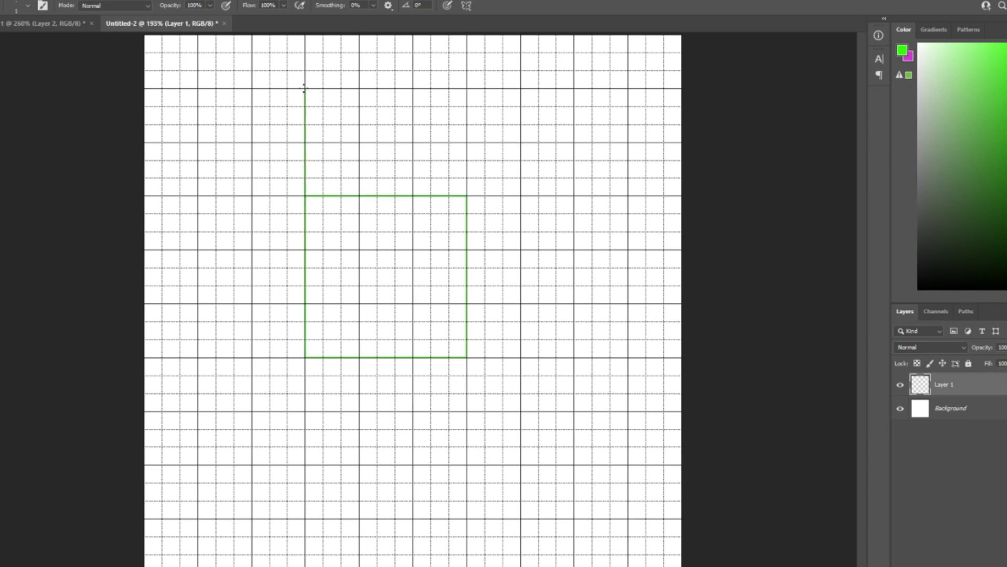
left_click_drag(351, 97, 446, 88)
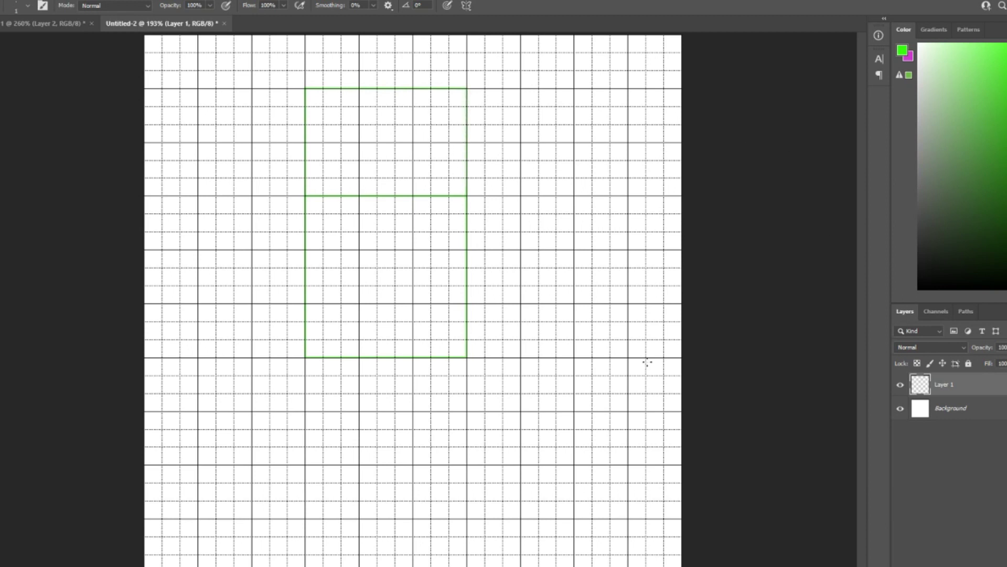
Divide the green outline into three columns and five rows of square tiles, and hide the grid
left_click_drag(352, 185, 346, 331)
left_click_drag(413, 89, 408, 354)
left_click_drag(458, 151, 466, 142)
left_click_drag(466, 250, 306, 249)
left_click_drag(305, 303, 456, 303)
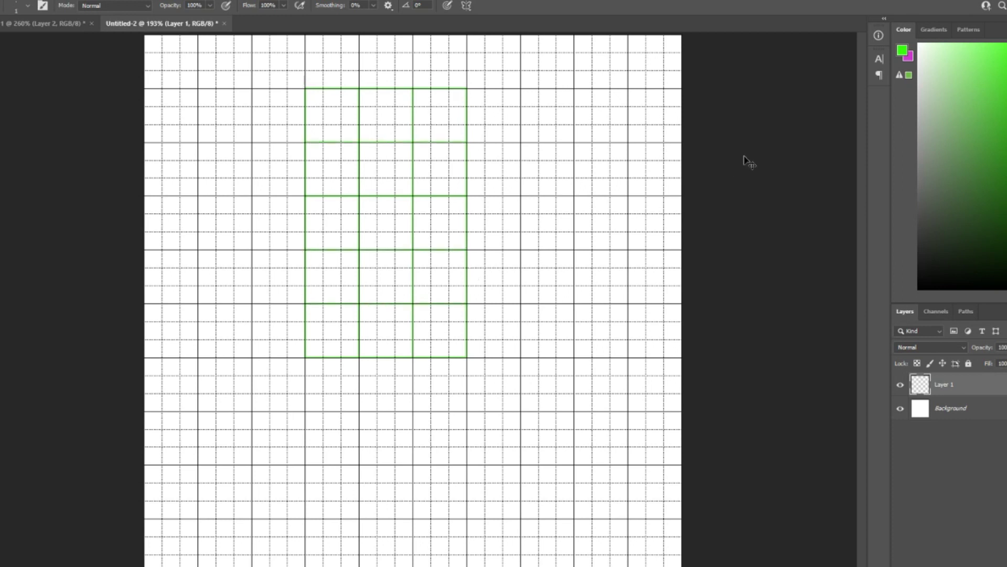
key("ctrl+apostrophe")
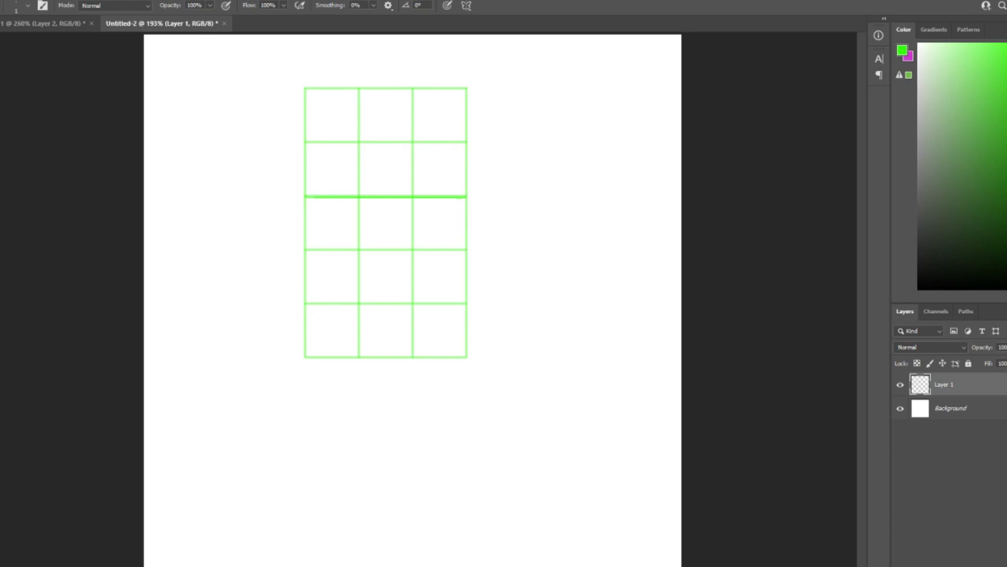
On a new layer, sketch a bed in black along the left wall of the room guide
key("ctrl+shift+alt+n")
left_click_drag(964, 206, 540, 444)
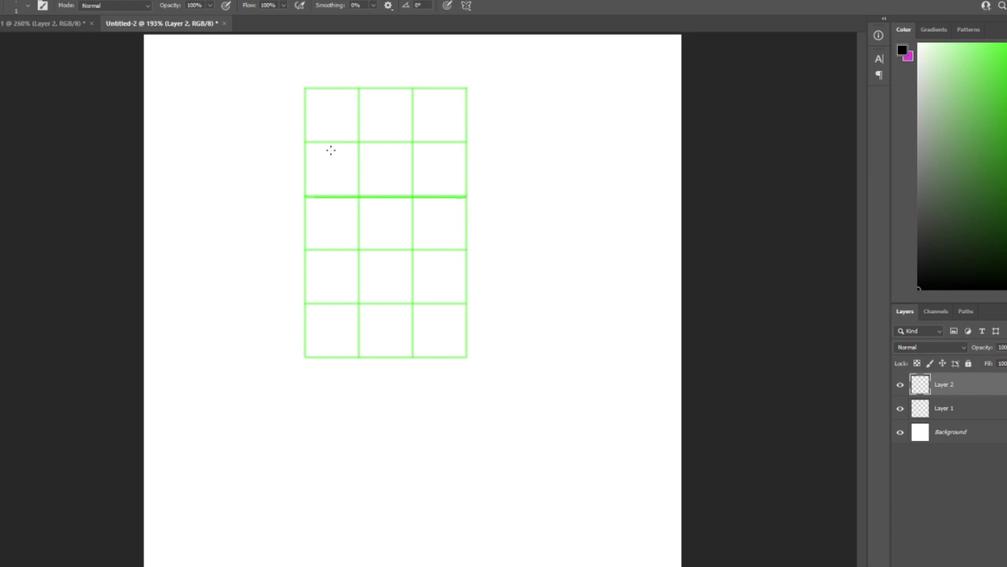
left_click(349, 215, "alt")
scroll(308, 188, "up", 8)
left_click_drag(300, 209, 299, 330)
left_click_drag(300, 331, 412, 329)
left_click_drag(412, 328, 413, 209)
left_click_drag(300, 187, 393, 199)
left_click_drag(314, 293, 391, 295)
left_click_drag(394, 284, 395, 328)
left_click_drag(303, 202, 304, 143)
mouse_move(317, 149)
left_mouse_down()
mouse_move(405, 140)
mouse_move(408, 210)
left_mouse_up()
mouse_move(328, 205)
left_mouse_down()
mouse_move(386, 208)
mouse_move(380, 216)
left_mouse_up()
key("e")
key("b")
Outline the room's lower edge with a doorstep protruding from the middle tile, and draw the right wall
scroll(373, 236, "down", 3)
left_click_drag(264, 482, 351, 482)
left_click_drag(350, 494, 441, 495)
left_click_drag(441, 483, 528, 483)
left_click_drag(529, 425, 528, 223)
Sketch tall furniture in the room's lower-right corner and a low box in the lower-left corner
left_click_drag(469, 483, 469, 382)
mouse_move(466, 384)
left_mouse_down()
mouse_move(455, 418)
mouse_move(455, 481)
left_mouse_up()
left_click_drag(459, 426, 462, 468)
mouse_move(265, 483)
left_mouse_down()
mouse_move(265, 135)
mouse_move(272, 446)
mouse_move(346, 446)
left_mouse_up()
left_click_drag(346, 444, 345, 482)
Sketch the back wall's base line and a cabinet with compartments against the wall in the right column
mouse_move(353, 222)
left_mouse_down()
mouse_move(440, 222)
mouse_move(439, 252)
left_mouse_up()
left_click_drag(441, 258, 525, 259)
left_click_drag(438, 220, 438, 154)
left_click_drag(438, 152, 523, 153)
left_click_drag(439, 184, 525, 183)
left_click_drag(529, 223, 529, 136)
left_click_drag(445, 194, 475, 225)
left_click_drag(445, 234, 476, 254)
left_click_drag(486, 196, 520, 254)
Sketch the sloping roof as a trapezoid above the back wall, with a horizontal beam along its upper edge
scroll(257, 118, "up", 3)
left_click_drag(266, 216, 312, 129)
left_click_drag(312, 129, 489, 128)
left_click_drag(489, 128, 529, 217)
scroll(375, 73, "down", 3)
scroll(360, 159, "up", 4)
left_click_drag(370, 258, 465, 259)
mouse_move(606, 143)
left_mouse_down()
mouse_move(250, 143)
mouse_move(597, 156)
left_mouse_up()
scroll(594, 160, "up", 2)
left_click_drag(271, 216, 322, 116)
left_click_drag(532, 115, 583, 215)
left_click_drag(302, 116, 555, 116)
scroll(326, 108, "down", 3)
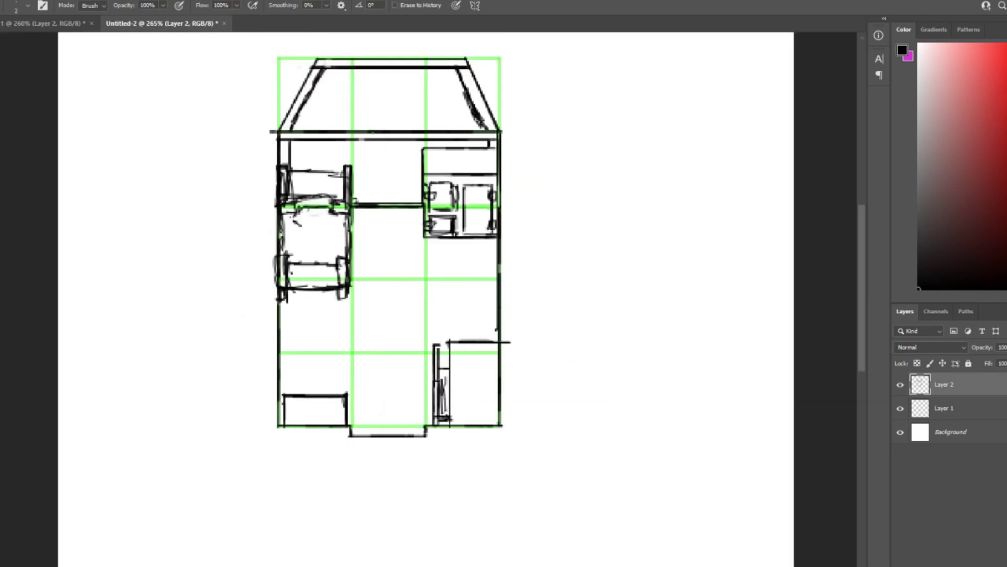
Draw two full-height vertical posts through the room and a double-lined crossbeam joining them
left_click_drag(317, 68, 323, 426)
left_click_drag(464, 69, 456, 434)
left_click_drag(323, 224, 451, 224)
left_click_drag(323, 232, 455, 232)
scroll(362, 234, "up", 4)
mouse_move(384, 162)
left_mouse_down()
mouse_move(356, 185)
mouse_move(367, 349)
left_mouse_up()
scroll(339, 430, "down", 4)
Erase the sketch lines that run through the inside of the two vertical posts
key("e")
left_click_drag(378, 48, 378, 453)
left_click_drag(565, 56, 565, 463)
scroll(465, 127, "up", 3)
left_click_drag(374, 290, 310, 289)
left_click_drag(545, 289, 643, 288)
Draw a second double-lined crossbeam between the posts near the room's lower edge
key("b")
scroll(378, 290, "down", 2)
left_click_drag(329, 431, 522, 431)
mouse_move(329, 446)
left_mouse_down()
mouse_move(564, 446)
mouse_move(523, 441)
left_mouse_up()
Sketch a chest with two clasps at the foot of the bed, erasing the overlapping lines
scroll(506, 392, "down", 4)
left_click_drag(224, 376, 291, 438)
key("e")
left_click_drag(231, 325, 273, 324)
left_click_drag(336, 324, 371, 322)
key("b")
left_click_drag(244, 363, 265, 398)
left_click_drag(340, 363, 361, 399)
scroll(301, 281, "down", 5)
scroll(469, 263, "up", 3)
key("e")
scroll(468, 264, "down", 4)
scroll(365, 236, "up", 6)
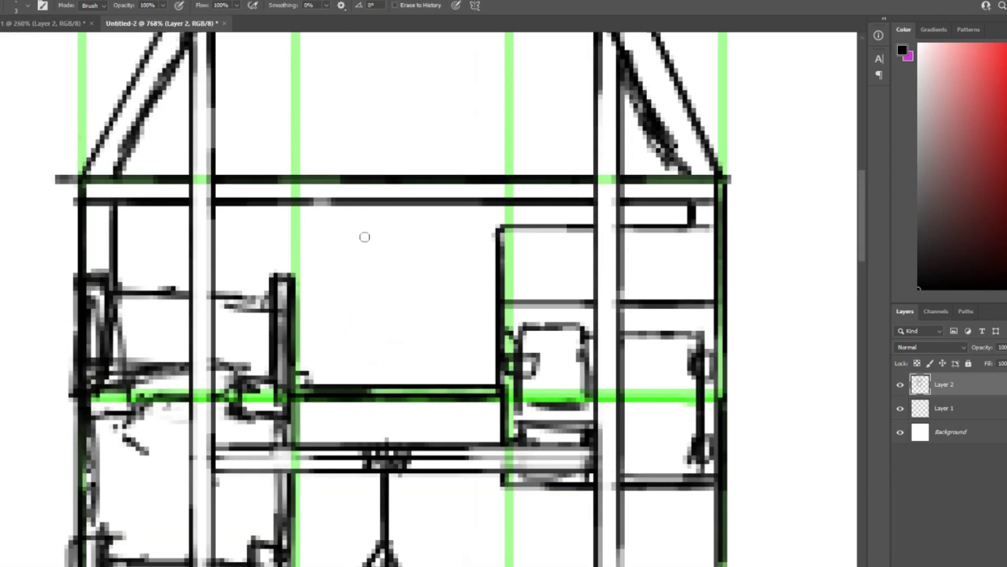
Sketch a rectangular window frame on the back wall between the bed and the cabinet
scroll(353, 144, "up", 3)
key("b")
left_click_drag(288, 383, 522, 383)
left_click_drag(522, 383, 523, 231)
left_click_drag(522, 231, 290, 231)
left_click_drag(288, 232, 288, 366)
Split the window with a central divider, add horizontal pane bars on both halves, and draw a sill line below
left_click_drag(405, 380, 405, 210)
left_click_drag(290, 307, 399, 307)
left_click_drag(290, 345, 399, 346)
left_click_drag(420, 272, 520, 273)
left_click_drag(420, 311, 519, 311)
left_click_drag(420, 346, 519, 346)
left_click_drag(416, 229, 415, 378)
left_click_drag(288, 426, 523, 426)
scroll(463, 144, "down", 7)
scroll(511, 126, "up", 5)
key("ctrl+z")
Sketch a pointed shield below the window and erase the line crossing it
left_click_drag(443, 223, 432, 296)
scroll(447, 268, "down", 1)
scroll(447, 268, "up", 4)
left_click_drag(422, 263, 451, 331)
left_click_drag(480, 263, 451, 331)
key("e")
left_click_drag(426, 286, 475, 287)
key("b")
scroll(395, 232, "down", 10)
scroll(395, 231, "up", 4)
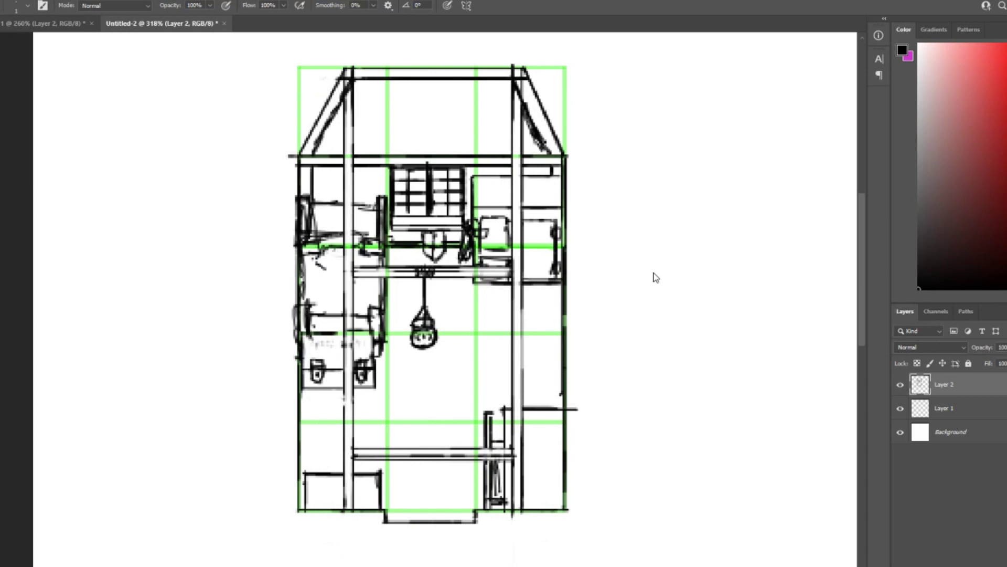
Open the tileset image Inside_B.png at its beds, ready for a marquee selection
key("ctrl+o")
double_click(745, 239)
key("m")
scroll(484, 258, "up", 14)
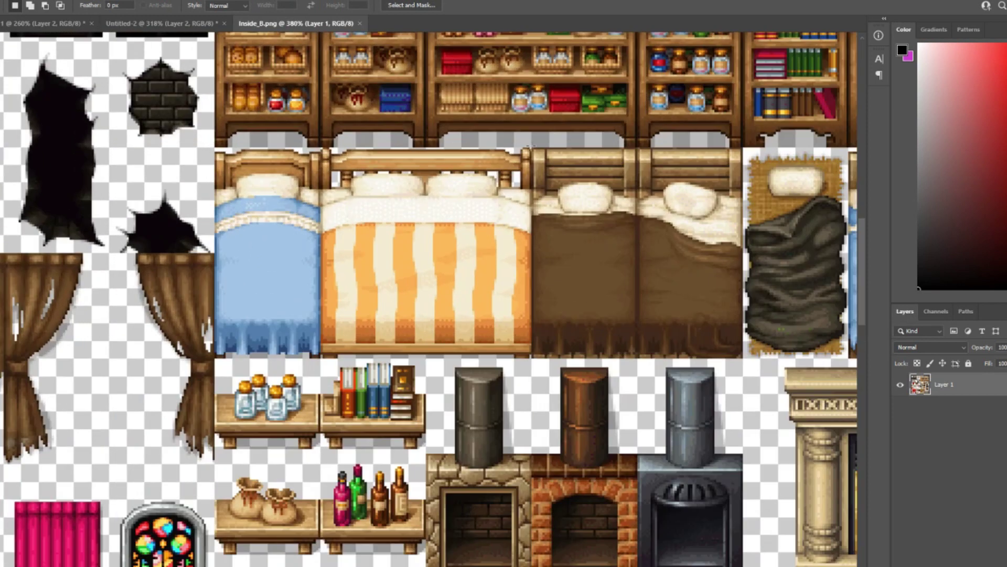
Copy the single brown-blanket bed from Inside_B.png into the sketch and place it over the drawn bed
left_click_drag(531, 146, 628, 360)
key("ctrl+c")
left_click(157, 23)
key("ctrl+v")
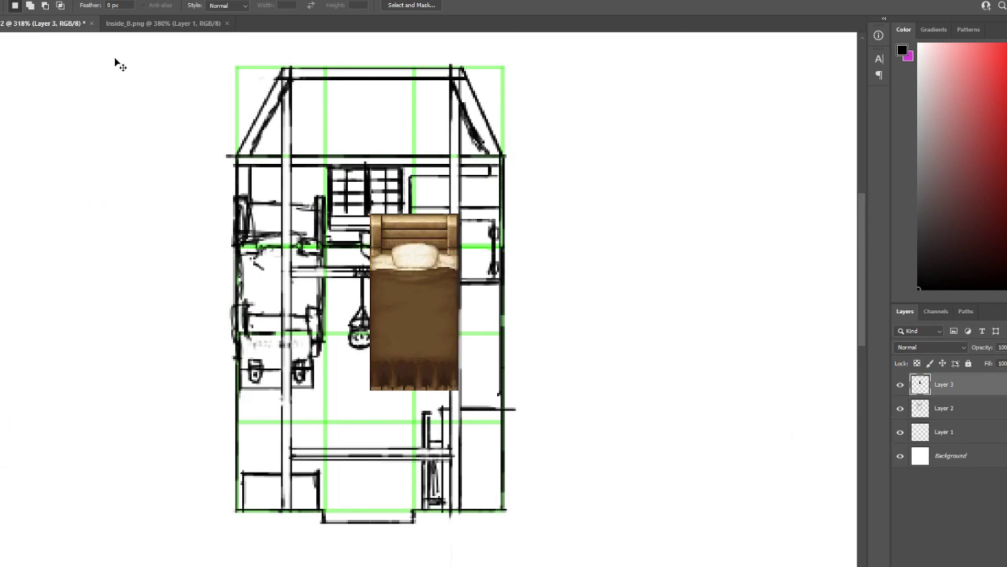
key("ctrl+t")
left_click_drag(434, 264, 297, 238)
key("Return")
Copy the wooden two-door wardrobe from Inside_B.png into the sketch and place it over the drawn cabinet
left_click(163, 23)
left_click(54, 24)
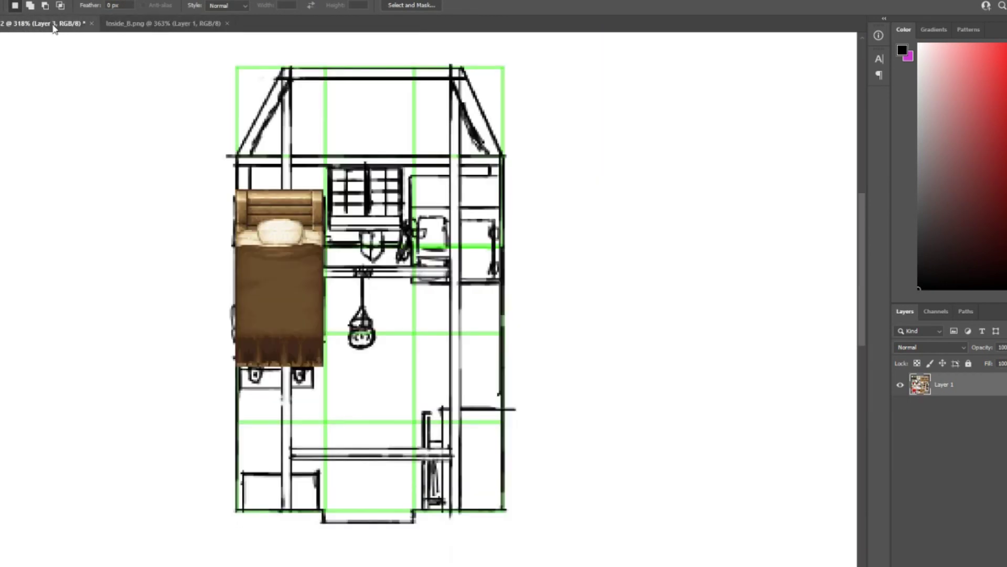
key("ctrl+v")
key("ctrl+t")
left_click_drag(421, 280, 465, 194)
key("Return")
scroll(425, 275, "down", 6)
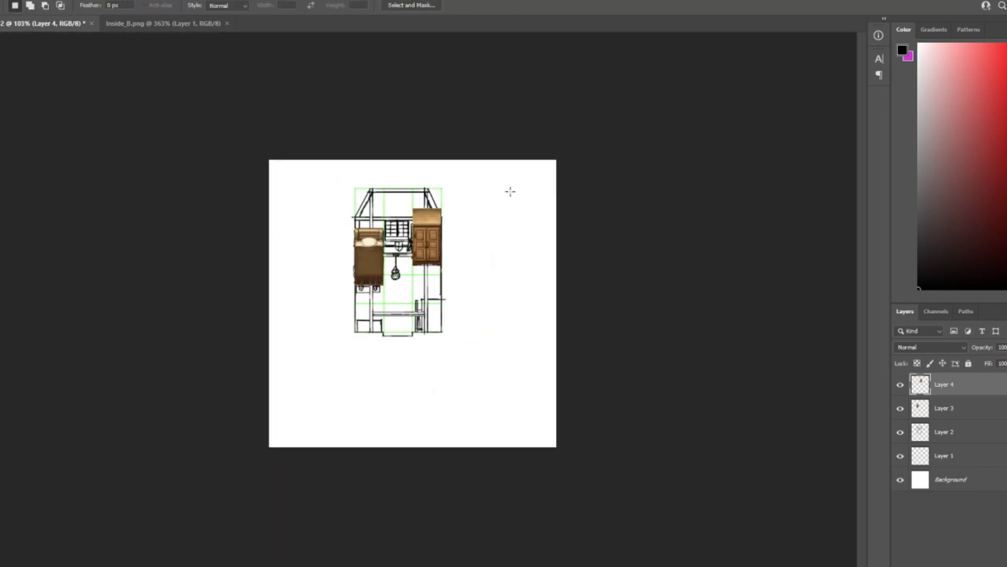
scroll(420, 286, "up", 4)
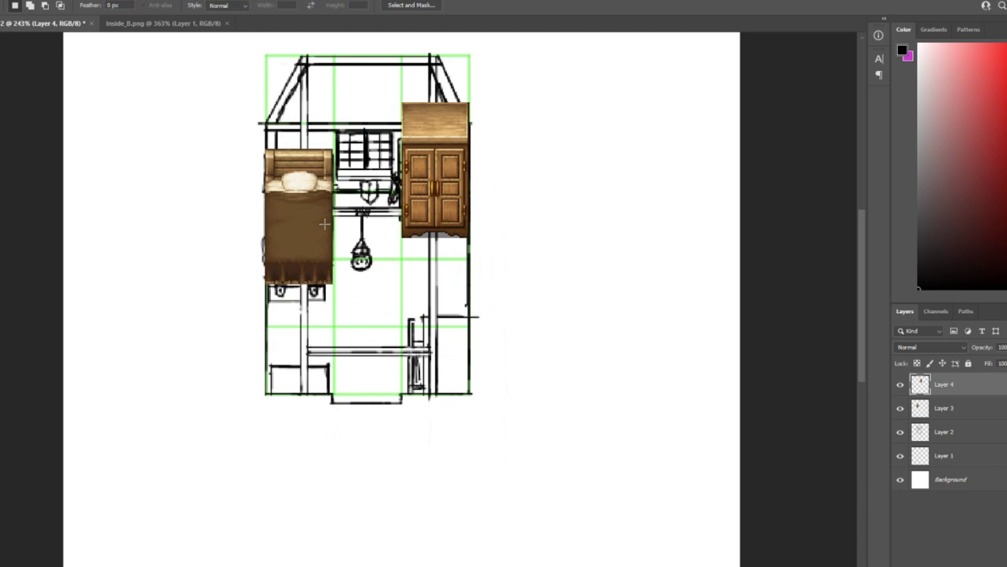
Undo the pasted wardrobe and bed, leaving only the sketch layers
key("ctrl+z")
key("ctrl+z")
key("ctrl+z")
key("ctrl+z")
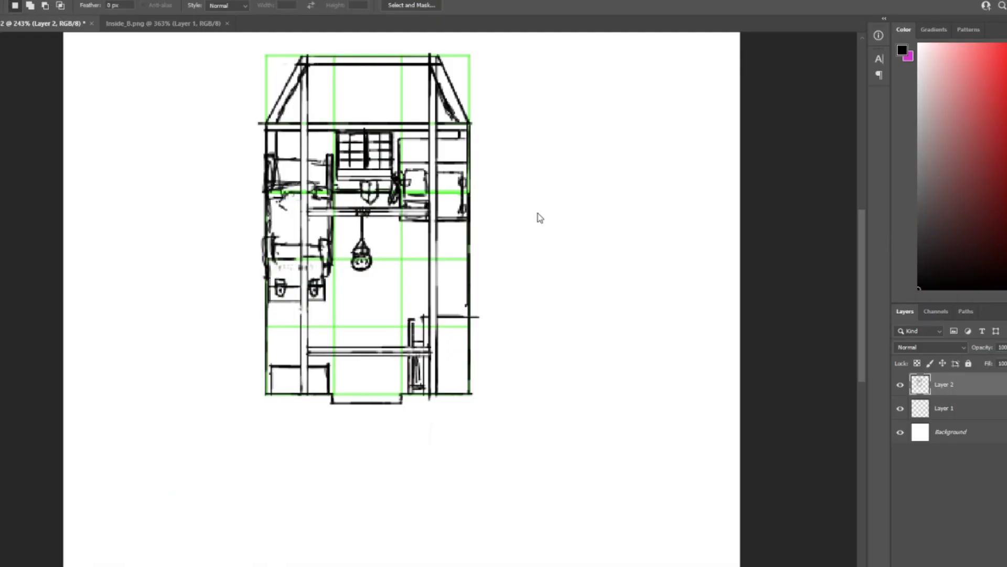
Show the grid again and add a new layer above the sketch
key("ctrl+apostrophe")
scroll(546, 222, "up", 8)
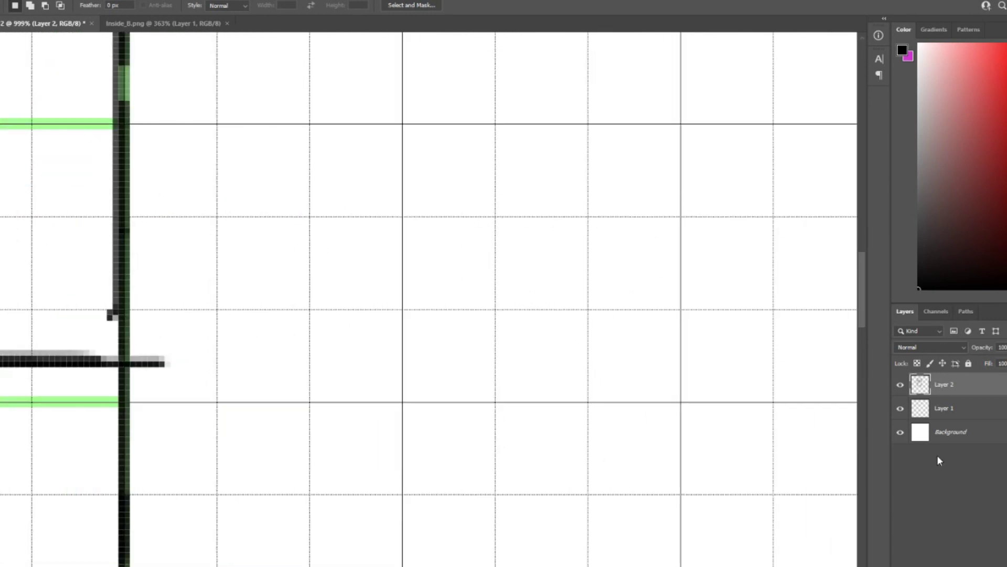
key("ctrl+shift+alt+n")
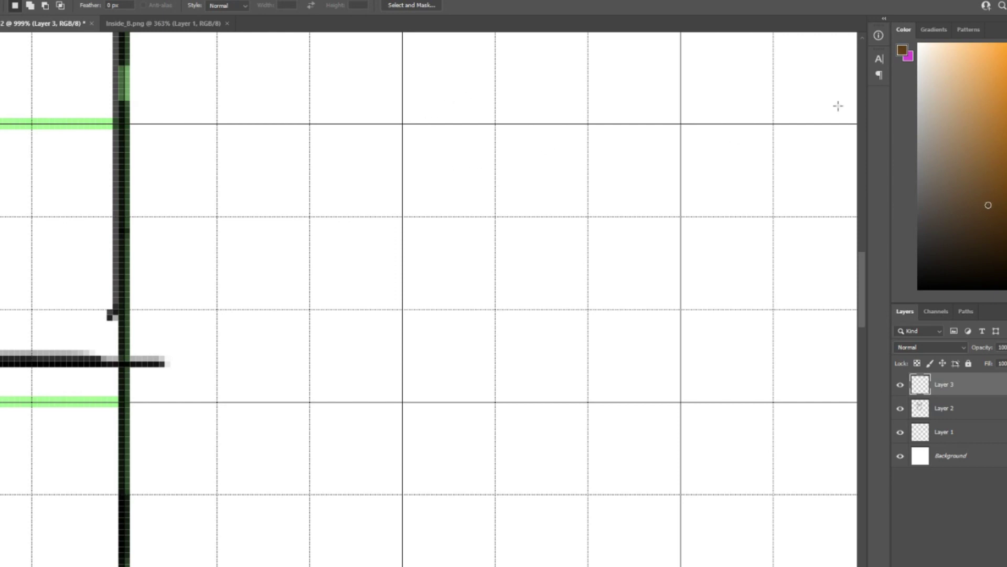
Paint a column of four brown colour swatches beside the room, ranging from very dark to light brown
left_click(973, 168)
key("b")
left_click(307, 247)
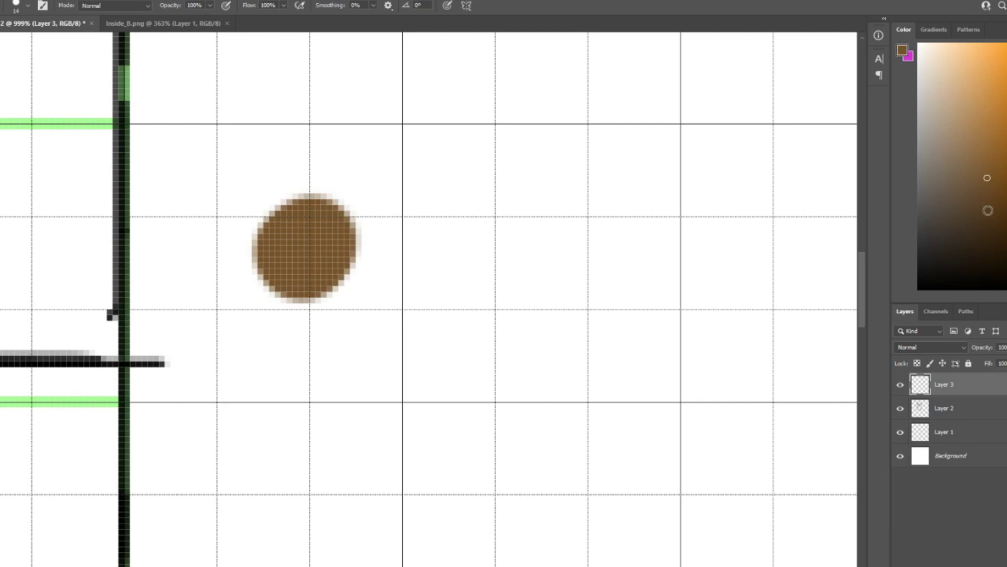
left_click(306, 173)
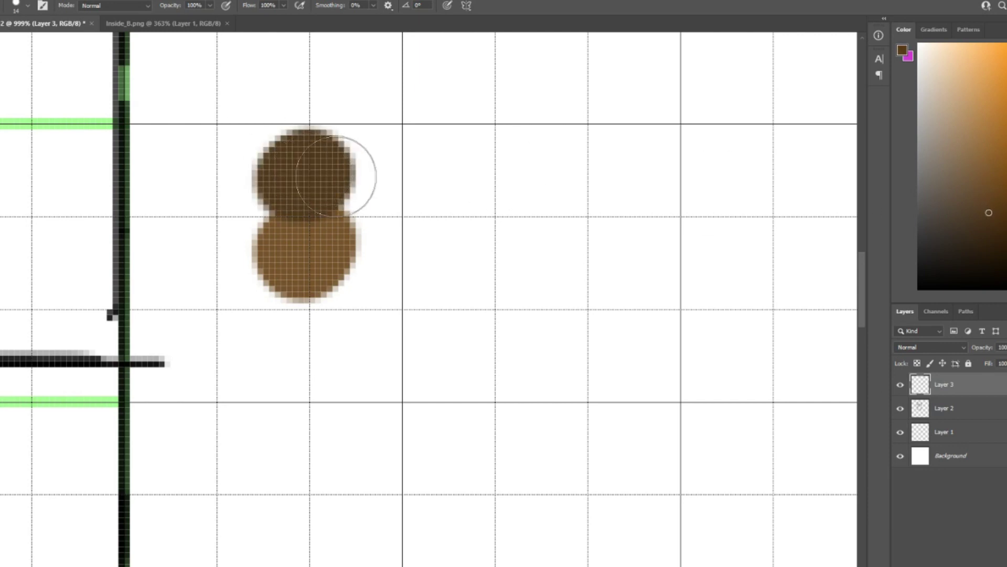
left_click(987, 177)
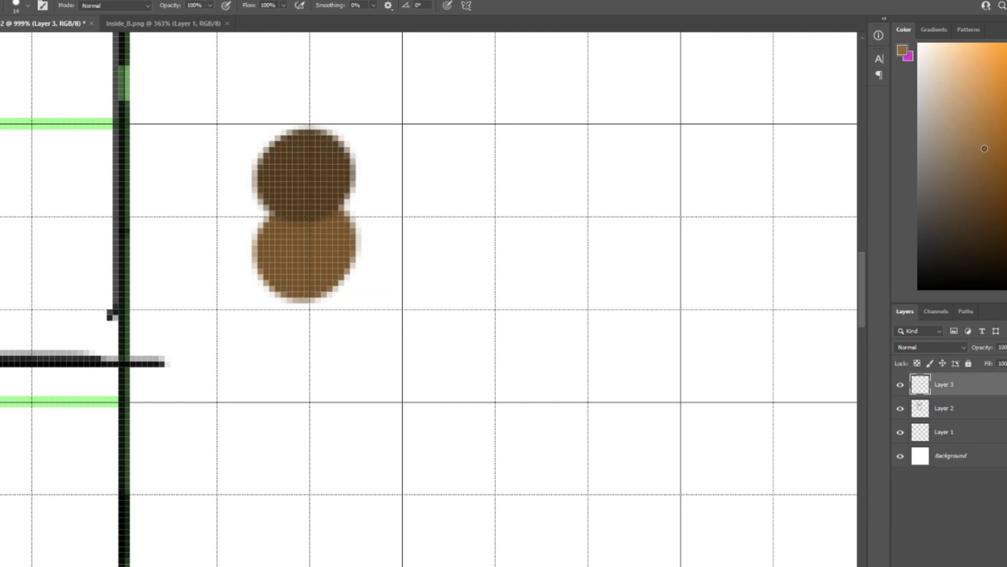
left_click_drag(302, 322, 300, 336)
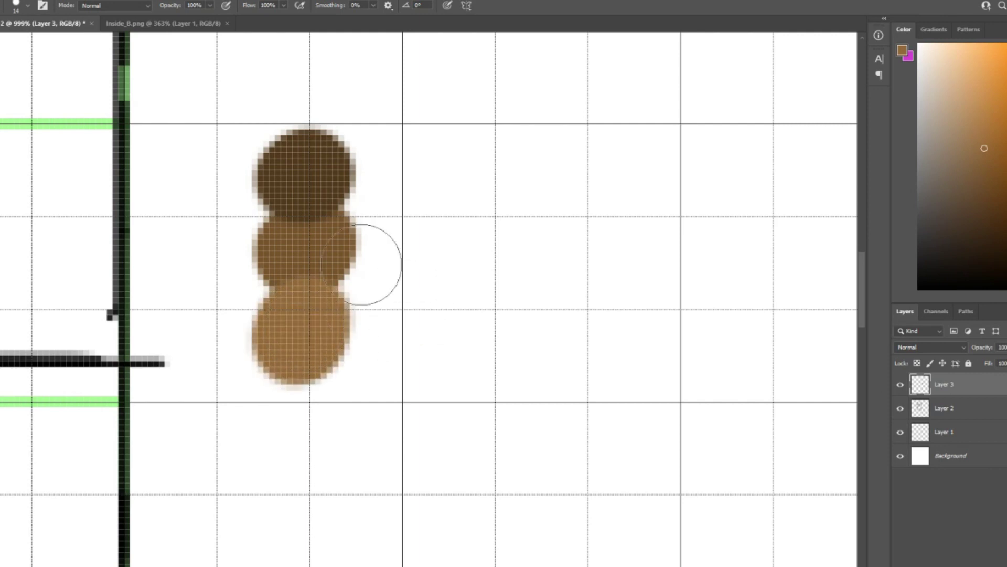
left_click(309, 171, "alt")
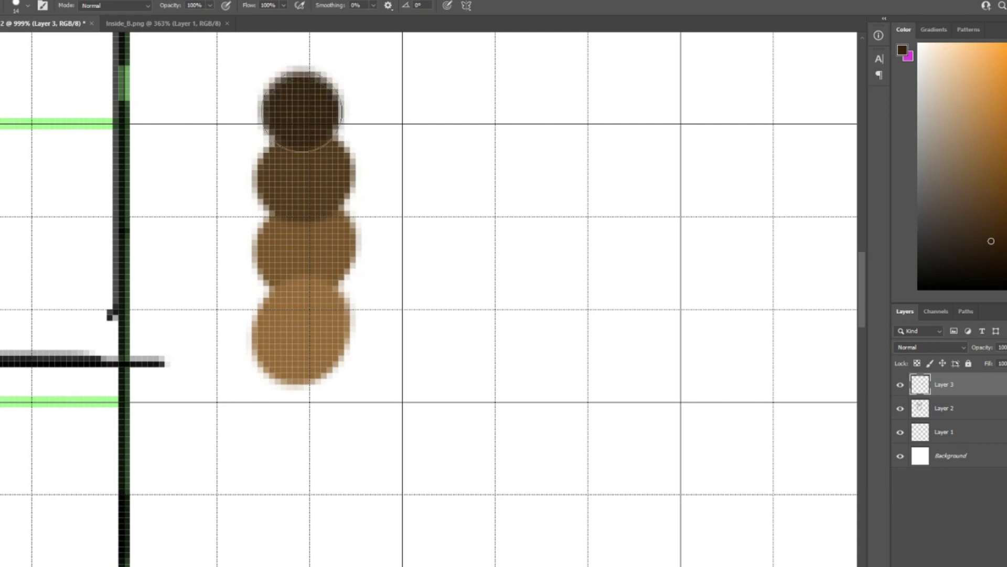
Enlarge the darkest swatch and add a fifth, lighter brown swatch below the palette column
left_click(303, 118)
left_click(320, 329, "alt")
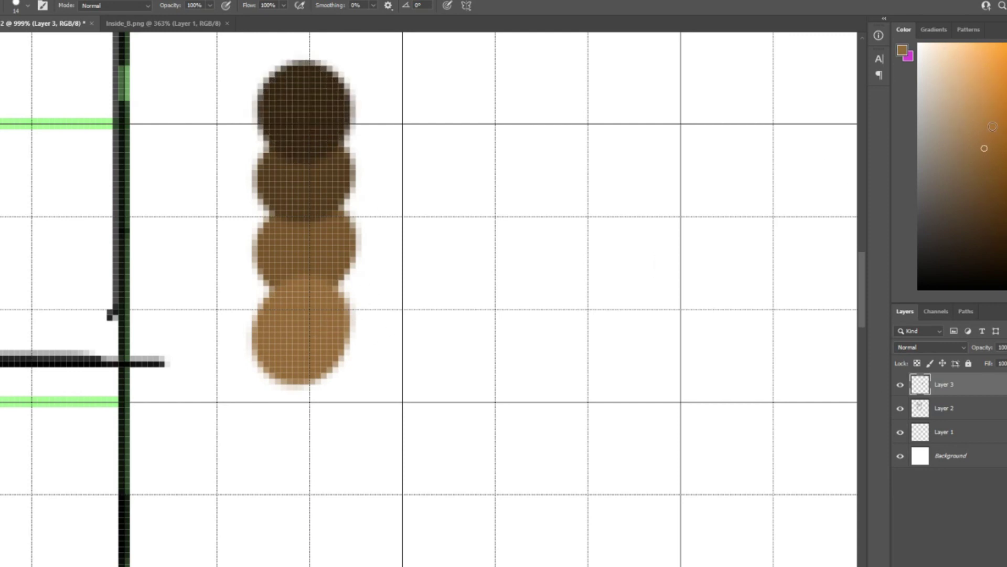
left_click(981, 120)
left_click(296, 398)
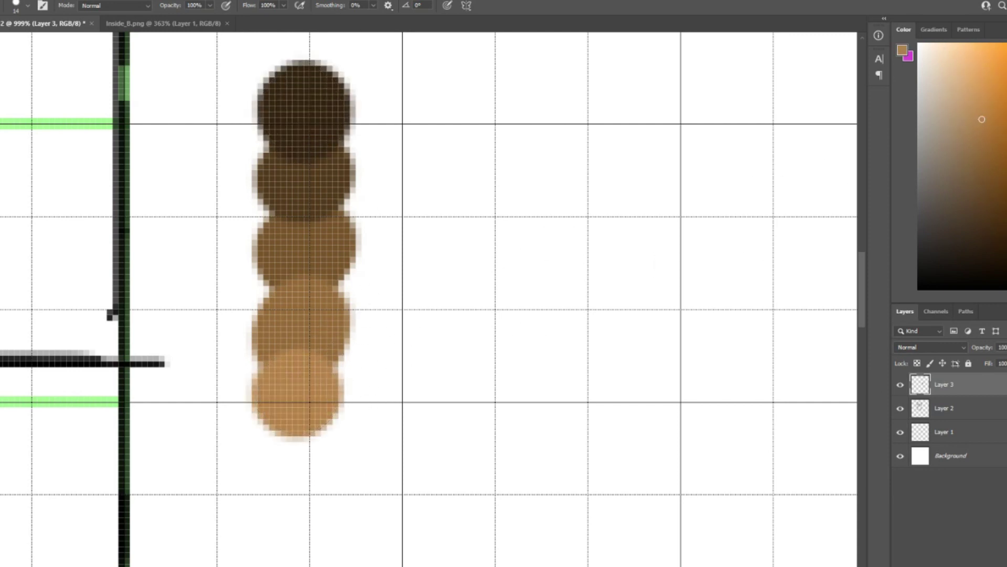
Select one square grid tile beside the palette and fill it with the medium brown
key("m")
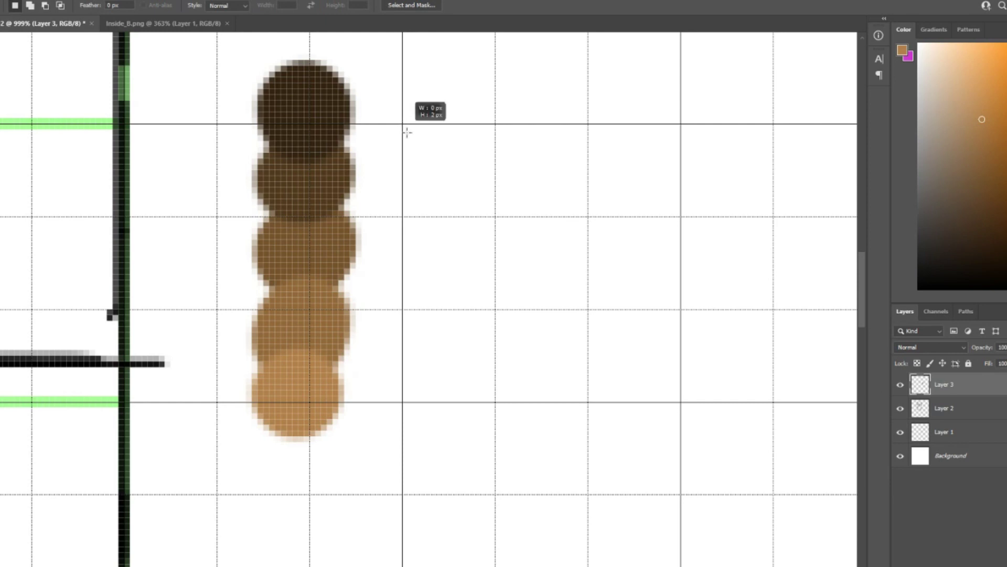
left_click_drag(452, 175, 681, 402)
key("b")
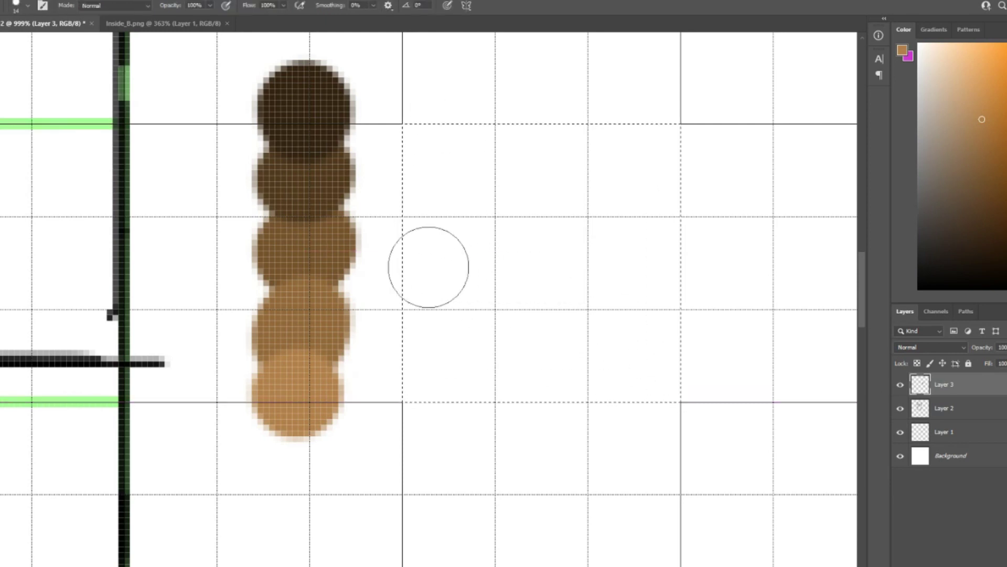
mouse_move(687, 226)
left_mouse_down()
mouse_move(612, 197)
mouse_move(612, 139)
mouse_move(597, 293)
mouse_move(711, 340)
mouse_move(740, 400)
left_mouse_up()
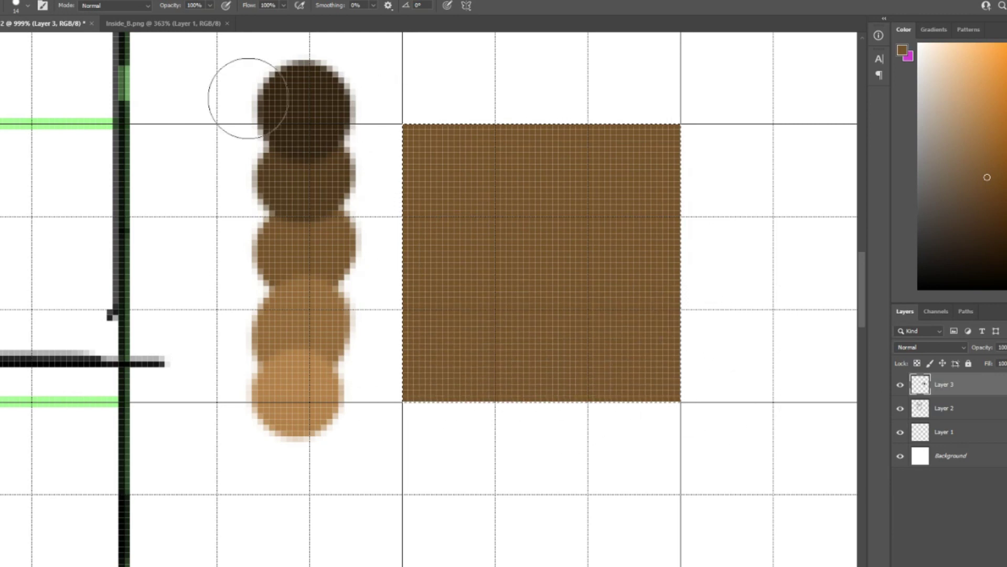
Draw a vertical line down the tile's left edge with a 1 px Pencil in the darkest brown from the palette
left_click(306, 93, "alt")
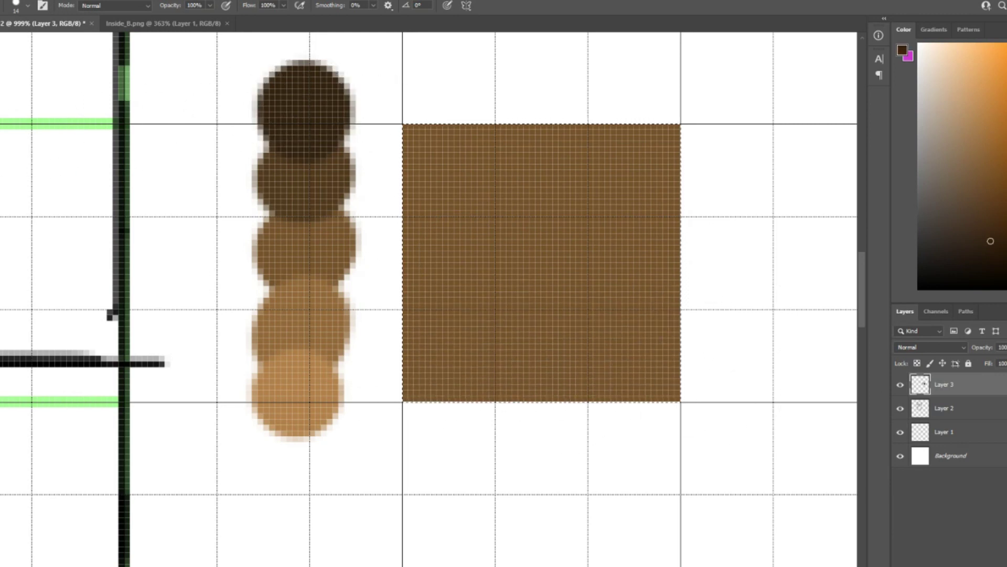
key("shift+b")
right_click(630, 188)
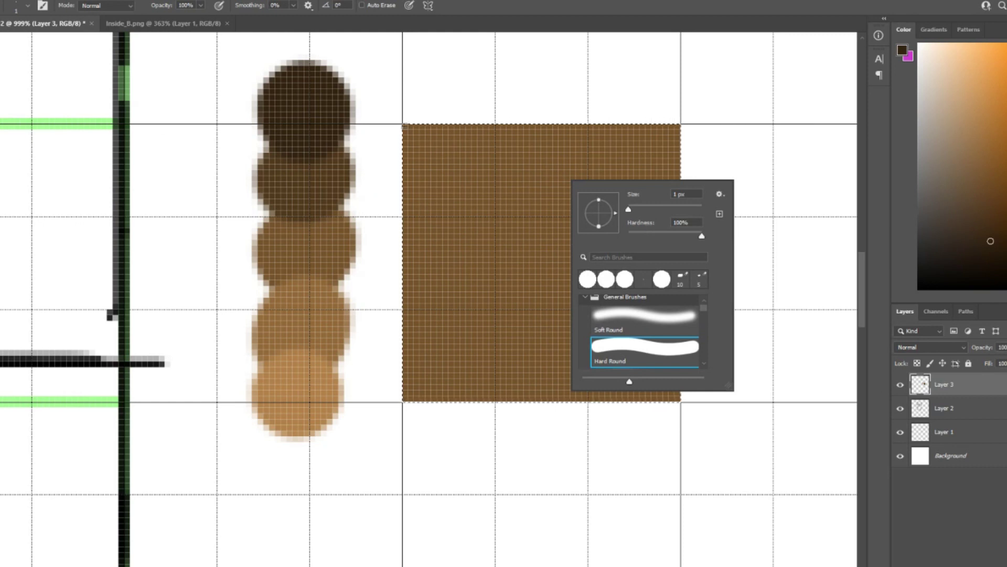
left_click(404, 126)
mouse_move(404, 126)
left_mouse_down()
mouse_move(412, 211)
mouse_move(398, 441)
left_mouse_up()
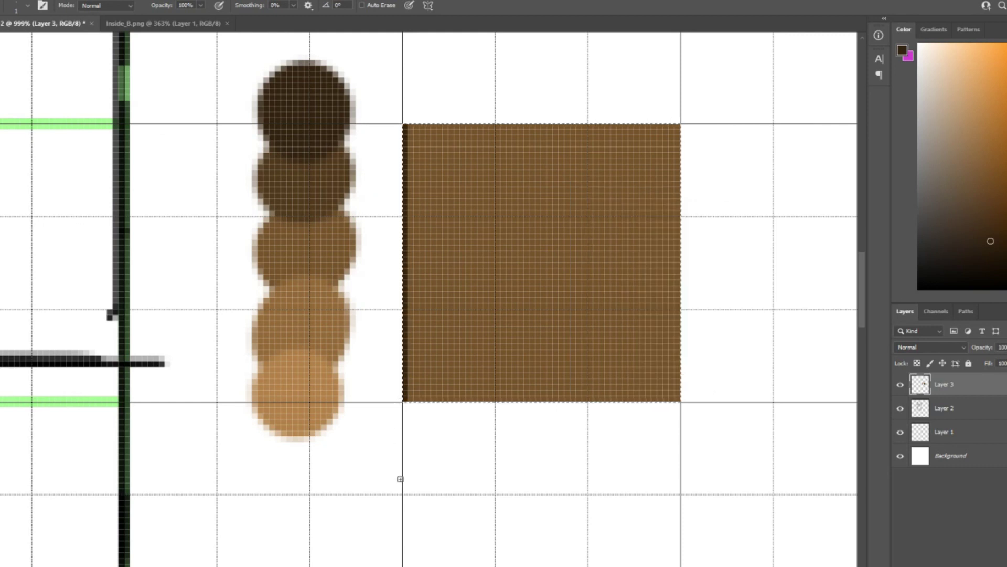
Draw two more dark vertical lines at the grid divisions to split the tile into three plank columns
scroll(494, 128, "up", 3)
left_click_drag(494, 125, 493, 292)
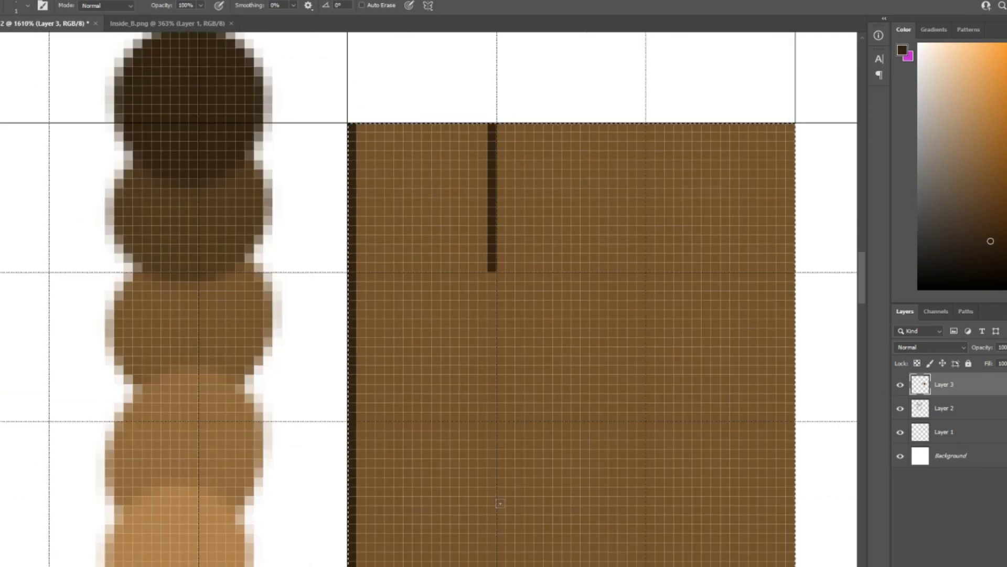
left_click_drag(492, 389, 492, 566)
scroll(479, 218, "down", 6)
scroll(493, 171, "up", 4)
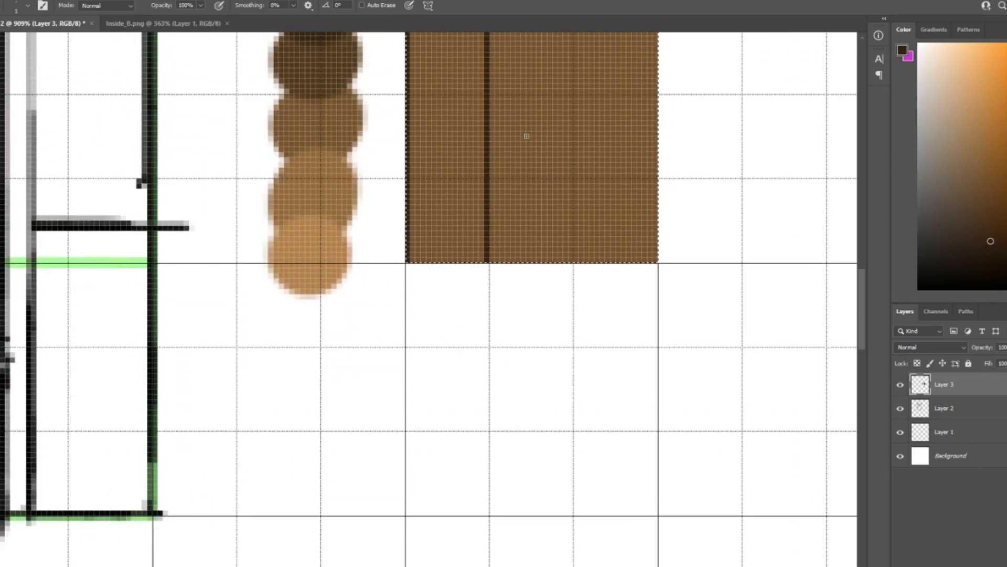
scroll(526, 136, "up", 6)
left_click_drag(566, 73, 565, 566)
scroll(519, 286, "up", 1)
scroll(524, 280, "up", 5)
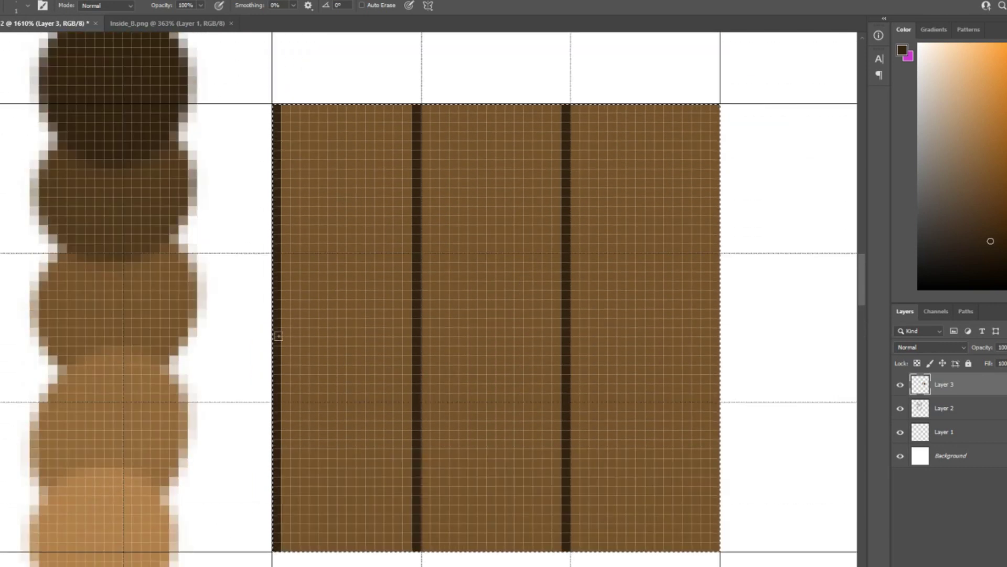
Draw a dark horizontal joint at a staggered height in each of the three plank columns and hide the grid
left_click_drag(278, 333, 413, 331)
scroll(422, 409, "down", 1)
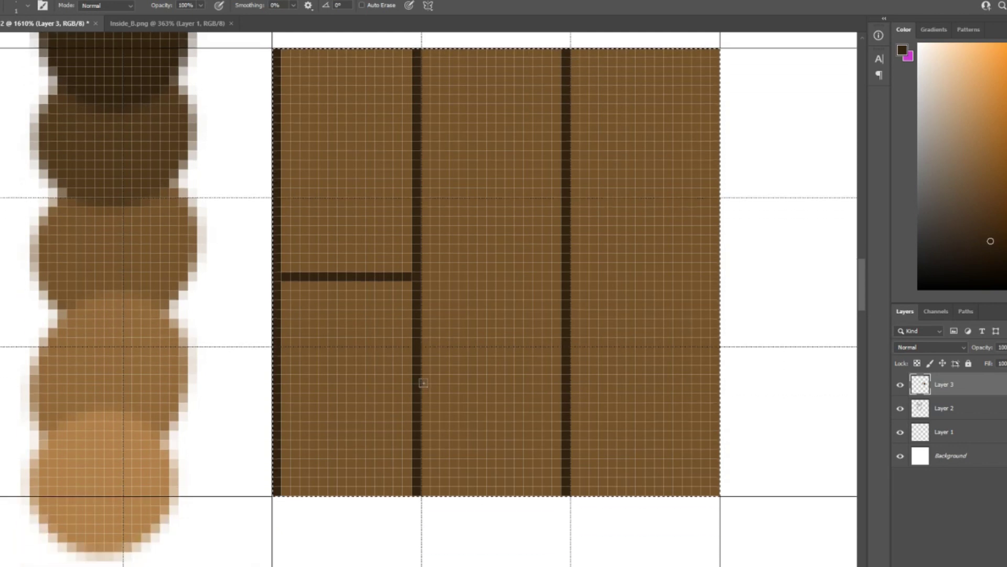
scroll(424, 380, "up", 1)
left_click_drag(422, 183, 562, 183)
left_click(575, 377)
left_click_drag(575, 377, 716, 378)
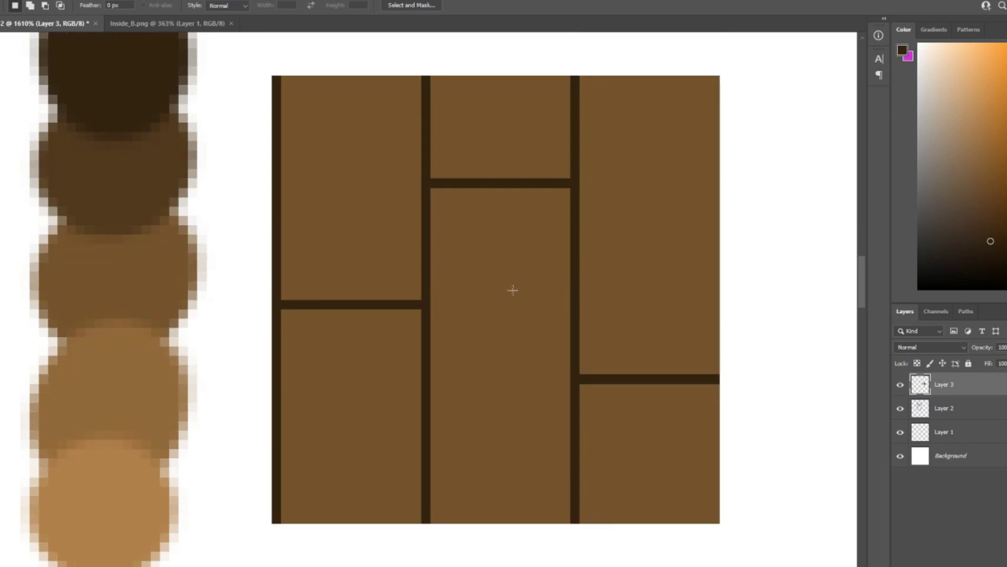
scroll(513, 290, "down", 1)
scroll(506, 282, "up", 1)
Select all six brown plank faces with the Magic Wand, leaving out the dark joints
key("w")
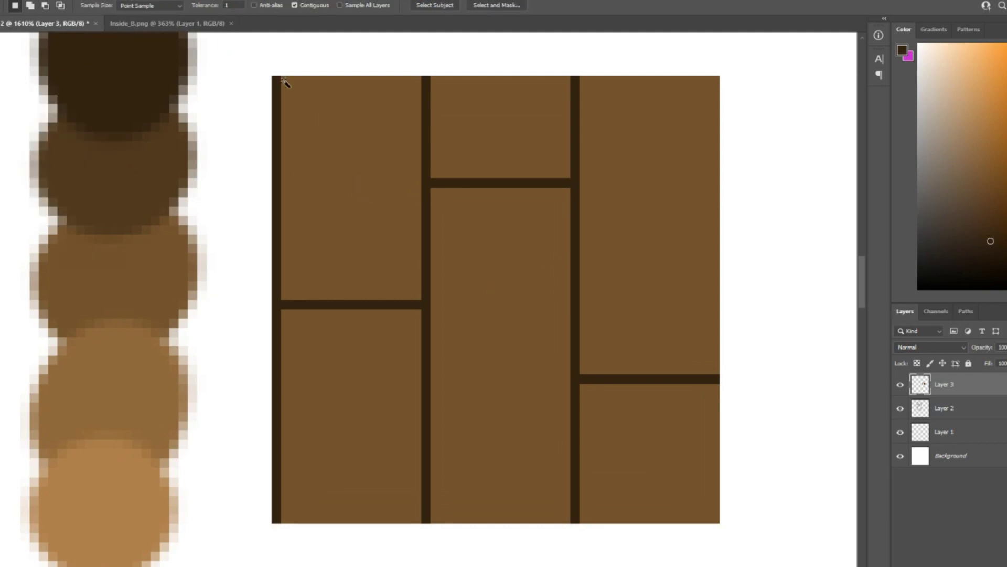
left_click(324, 137)
left_click(328, 388, "shift")
left_click(505, 319, "shift")
left_click(501, 169, "shift")
left_click(610, 146, "shift")
left_click(647, 409, "shift")
Paint vertical wood grain over the selected planks with the Pencil in black at 4% opacity
key("b")
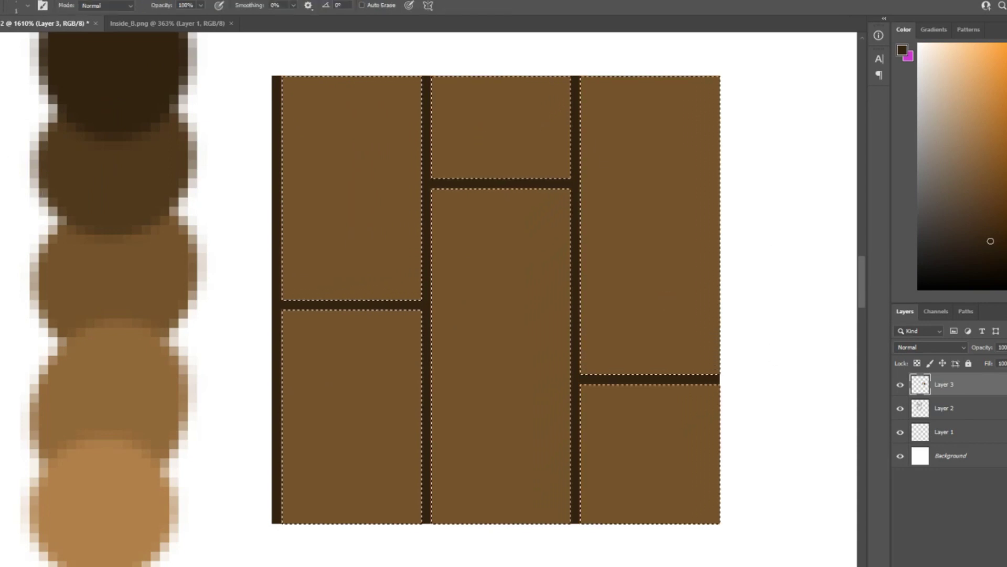
left_click_drag(945, 224, 918, 289)
left_click_drag(202, 10, 149, 20)
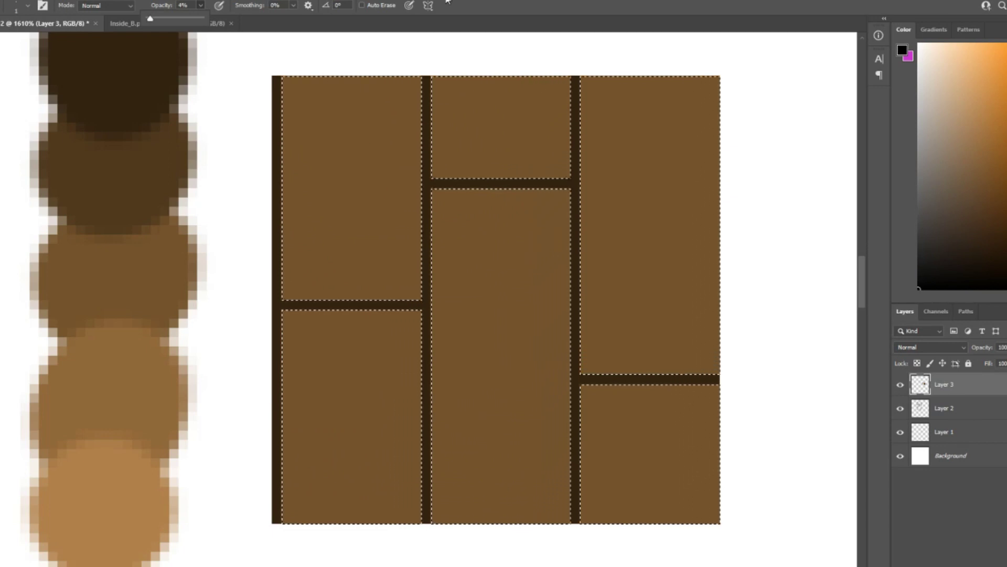
left_click(299, 186)
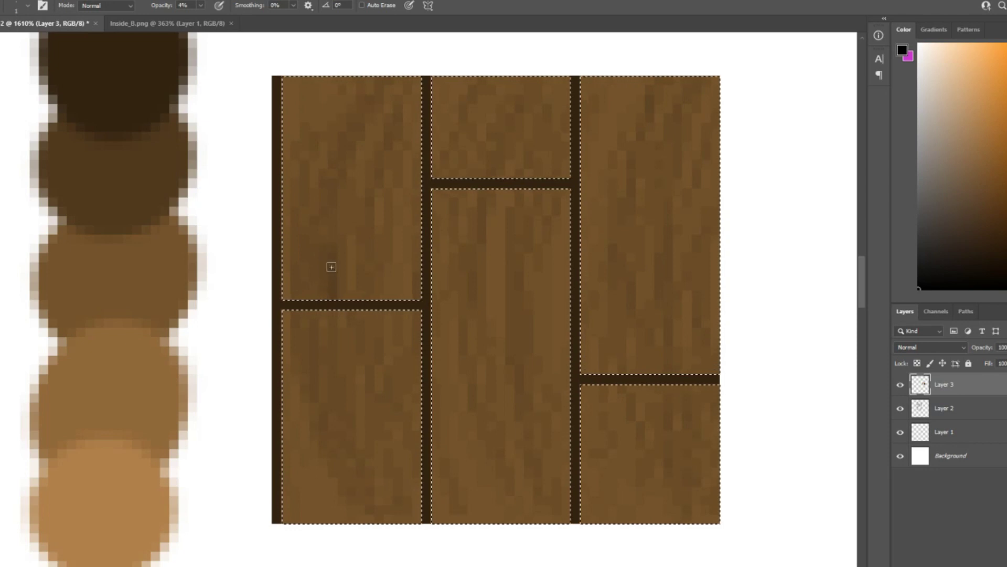
mouse_move(316, 297)
left_mouse_down()
mouse_move(333, 225)
mouse_move(333, 233)
left_mouse_up()
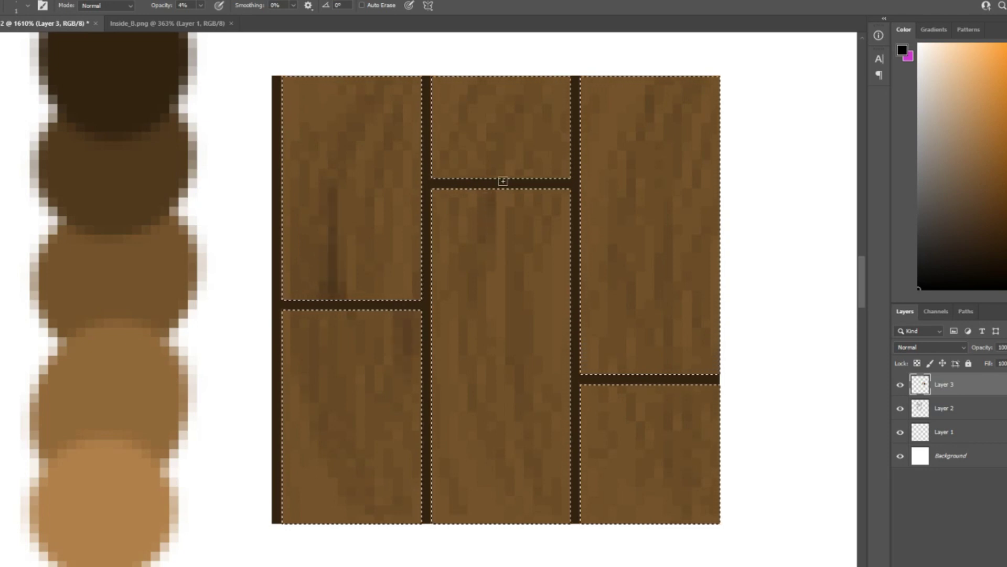
left_click_drag(526, 146, 528, 164)
Shade narrow strips along the right-hand edges of the planks with the second-darkest palette brown, and clear the selection
key("m")
key("ctrl+d")
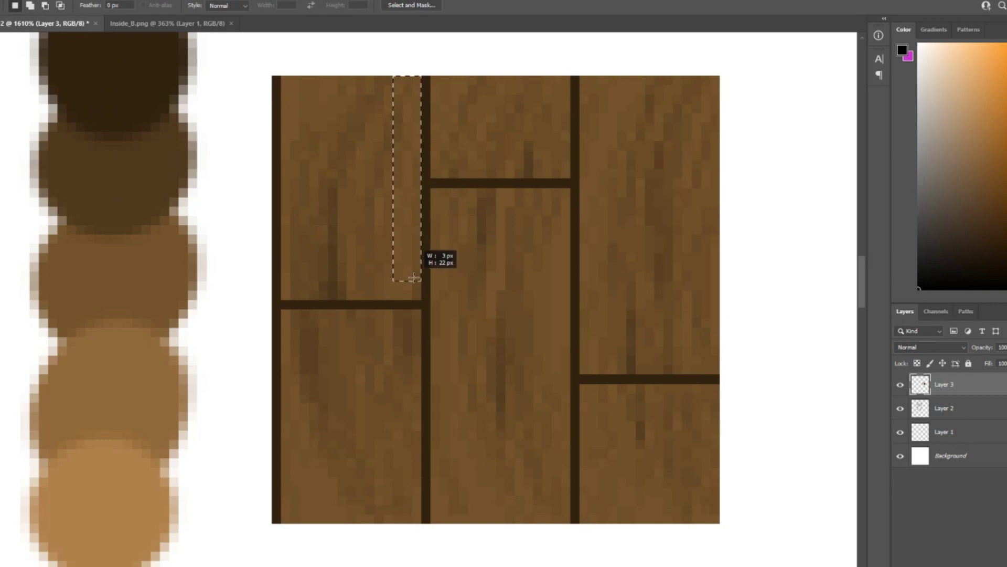
key("shift")
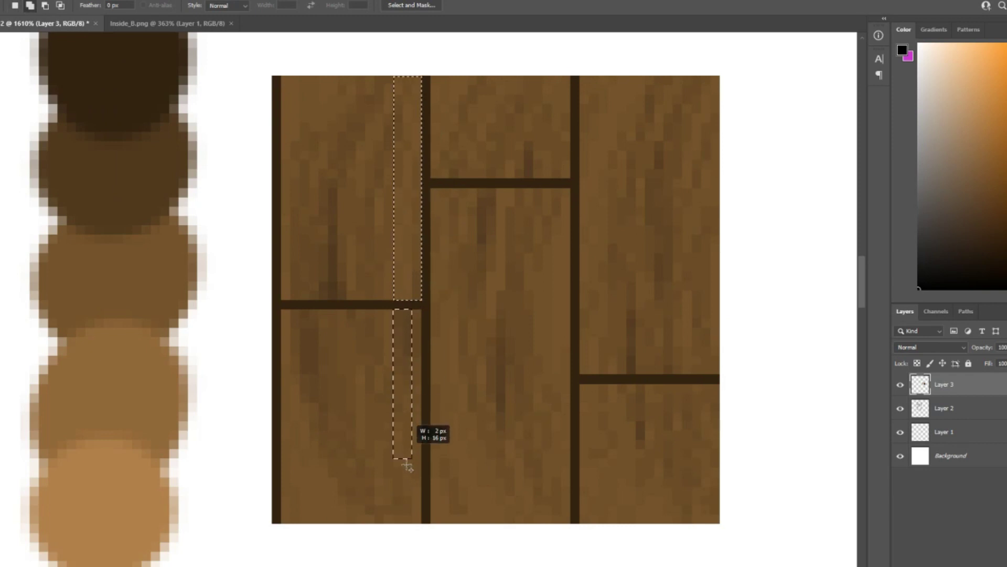
left_click_drag(407, 478, 419, 526)
key("b")
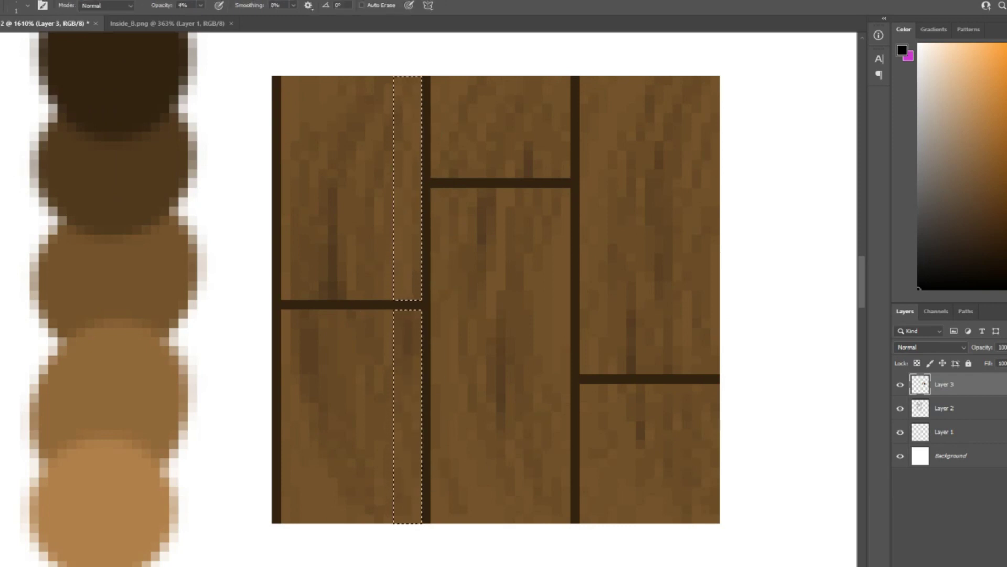
right_click(1, 160)
left_click(16, 160)
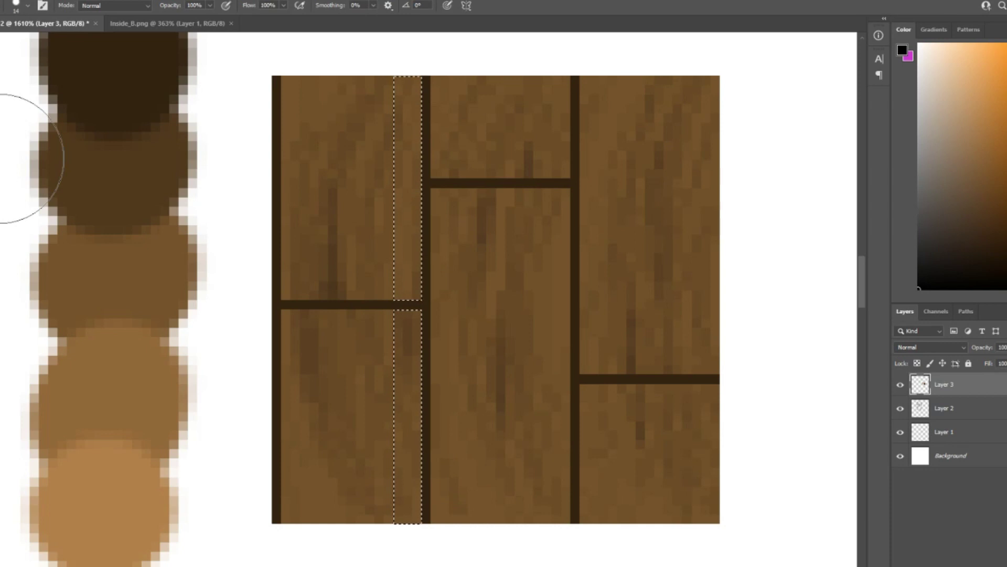
left_click(119, 188, "alt")
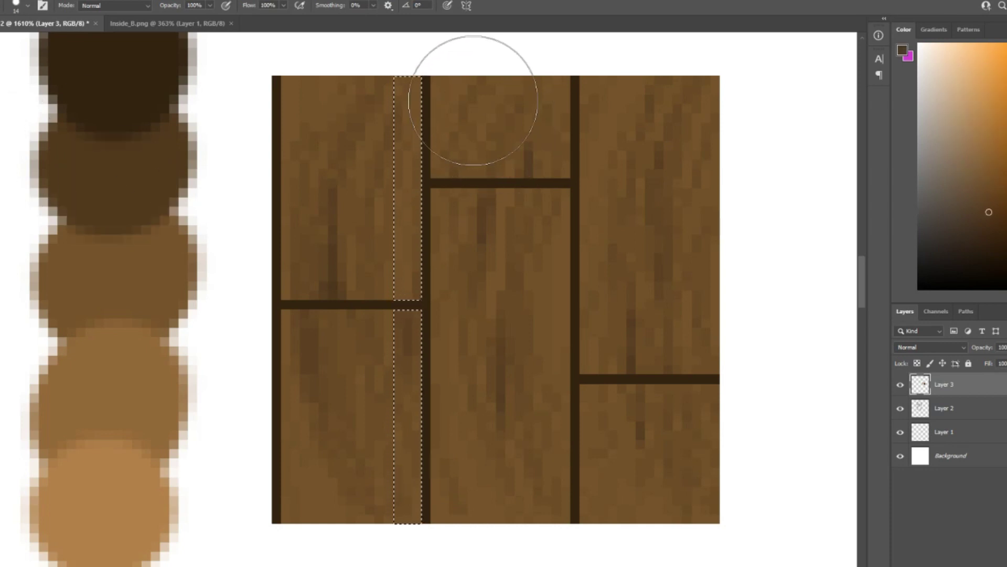
scroll(473, 100, "down", 3)
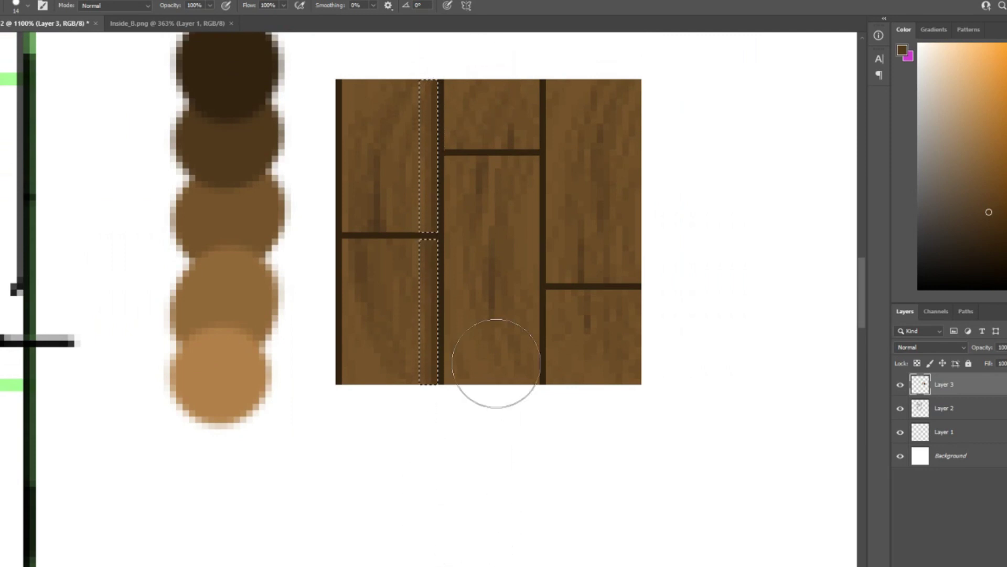
key("m")
key("ctrl+d")
scroll(602, 220, "down", 8)
scroll(602, 212, "up", 9)
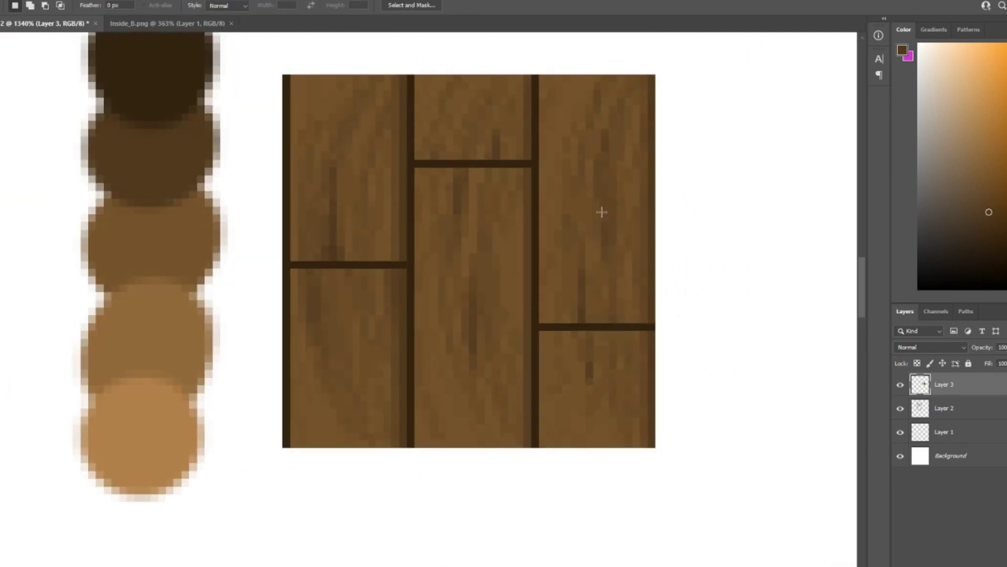
left_click_drag(291, 75, 329, 254)
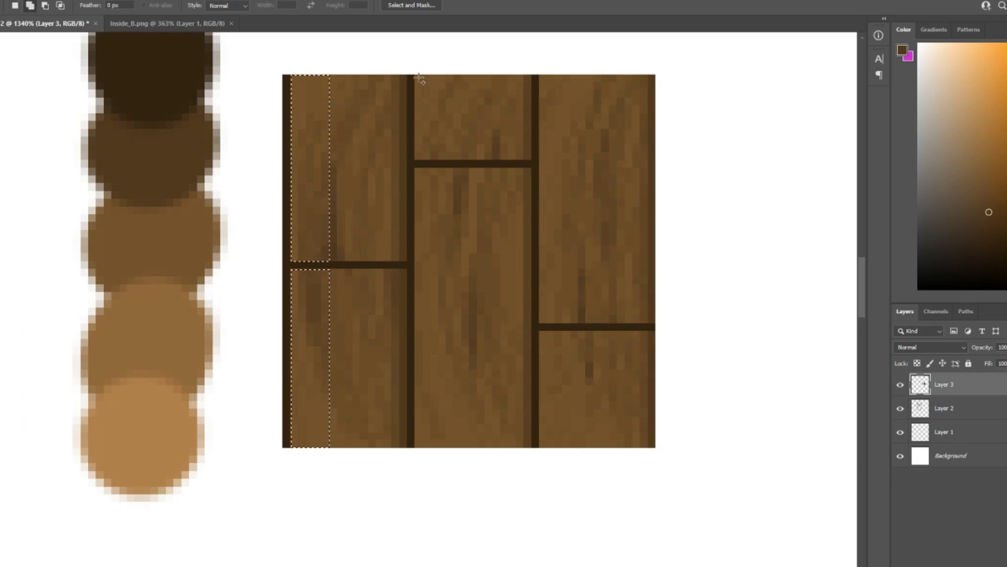
left_click_drag(415, 75, 453, 417)
key("ctrl+z")
key("ctrl+z")
Highlight the left-hand edges of the planks using the lightest brown sampled from the palette
key("b")
left_click(166, 391, "alt")
key("m")
scroll(351, 242, "down", 5)
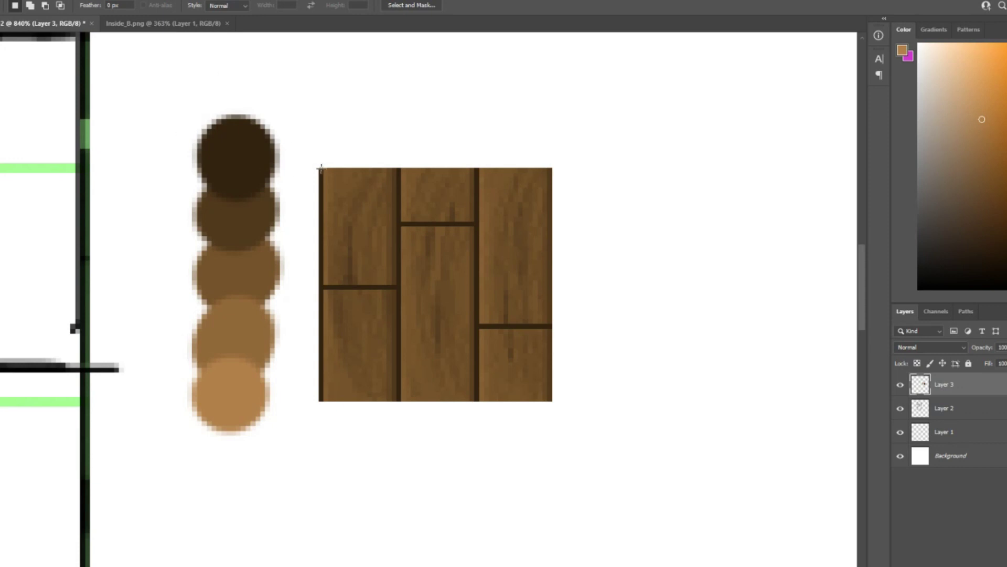
Copy the finished floor tile to a new layer and place it directly to the right of the original to check the seam
left_click_drag(321, 167, 572, 379)
key("ctrl+j")
key("ctrl+t")
left_click_drag(401, 242, 618, 241)
key("Return")
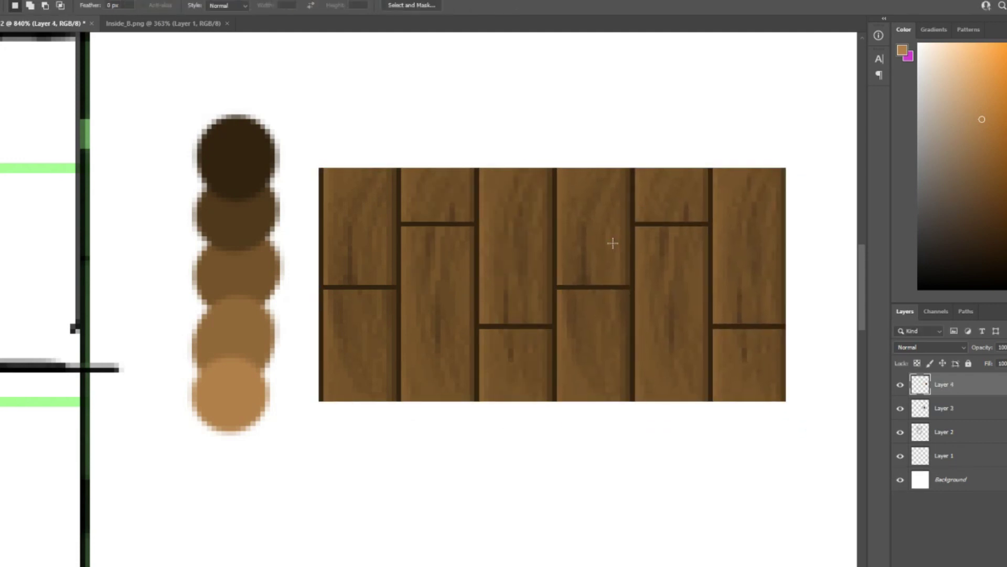
scroll(698, 373, "down", 3)
scroll(784, 320, "up", 4)
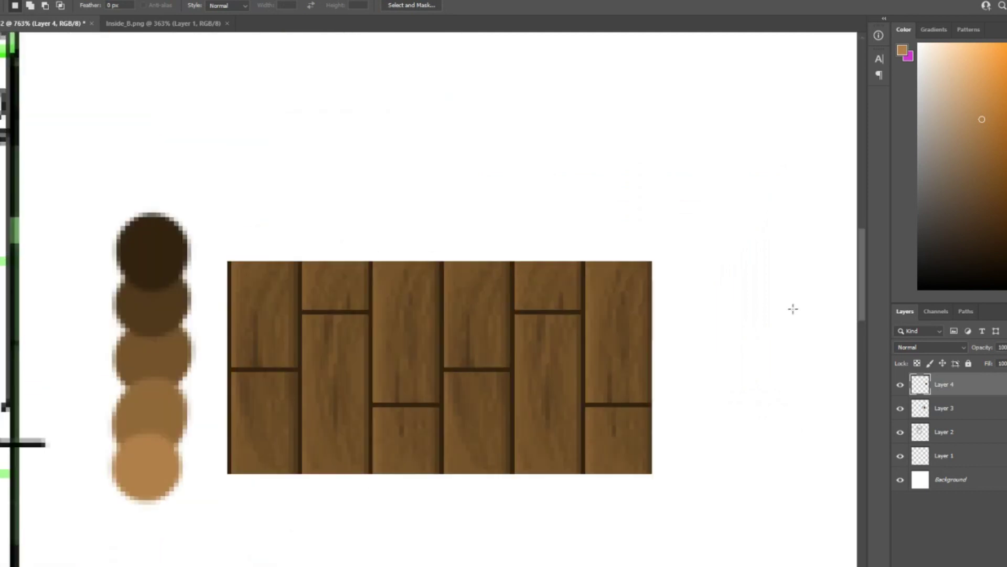
scroll(405, 389, "down", 3)
scroll(404, 388, "up", 4)
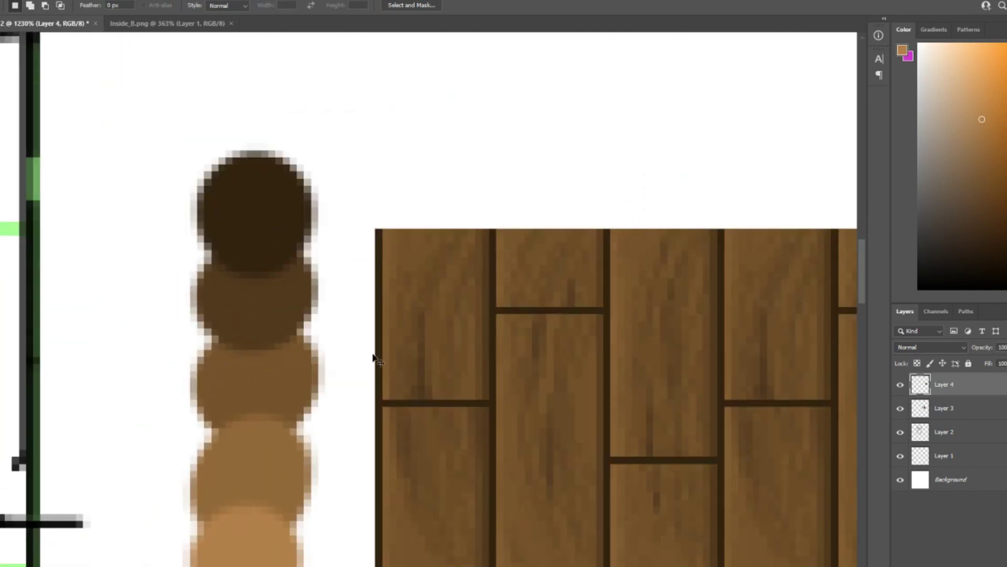
Place another copy of the floor tile directly above the original to check the vertical seam, and delete that copy
scroll(375, 353, "down", 1)
scroll(421, 374, "down", 1)
key("ctrl+j")
key("ctrl+t")
left_click_drag(562, 437, 569, 226)
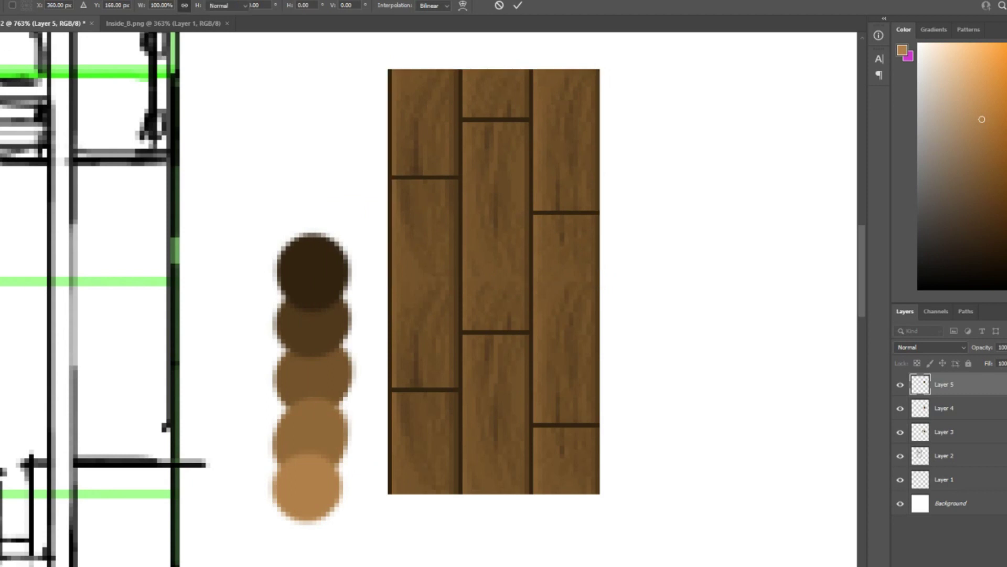
key("Return")
scroll(527, 304, "up", 3)
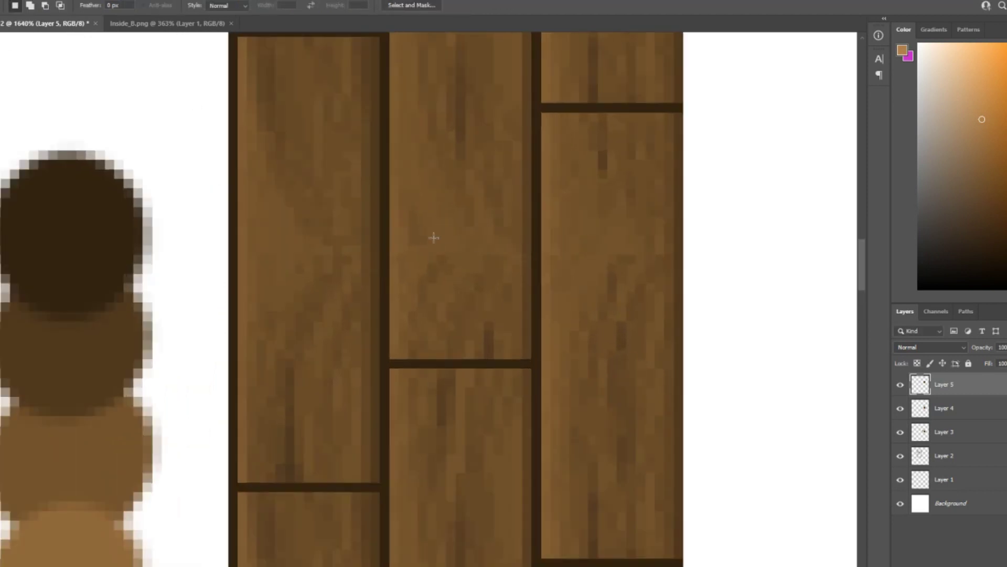
scroll(359, 252, "up", 3)
scroll(468, 256, "down", 4)
key("Delete")
Create a new 48 x 48 px document at 300 ppi and paste the wooden floor tile into it
left_click(3, 1)
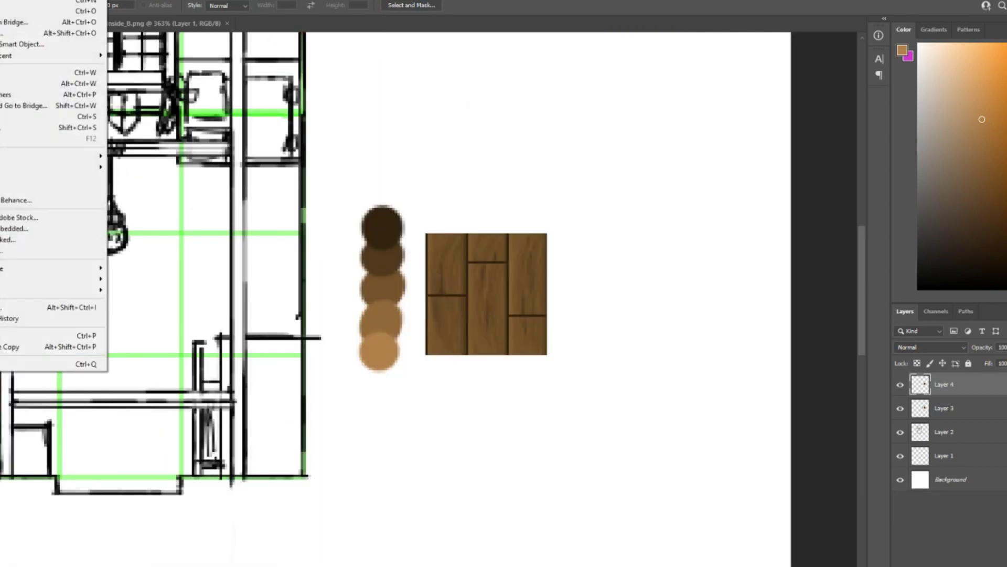
left_click(53, 2)
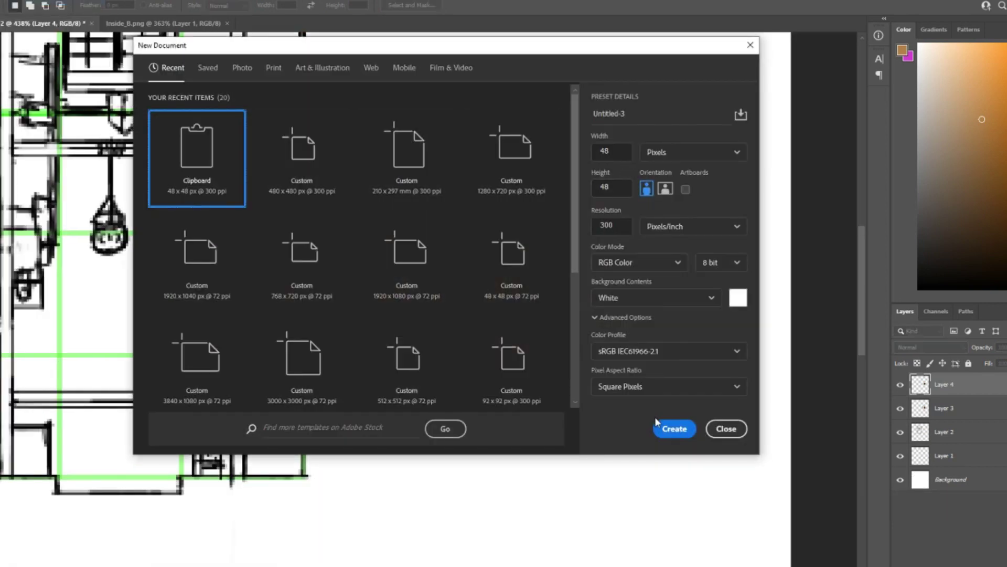
left_click(660, 428)
key("ctrl+v")
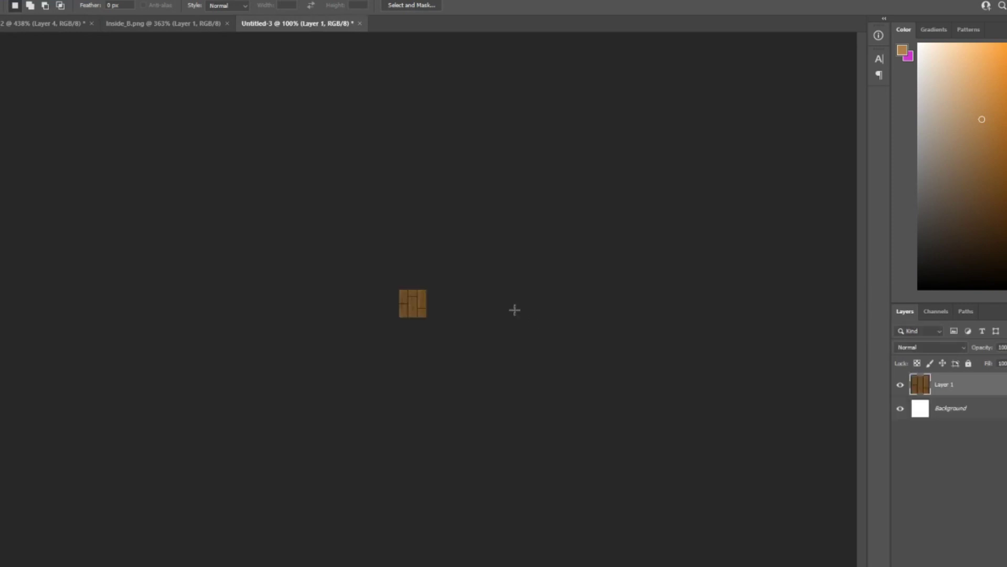
Offset the floor tile by 24 px horizontally and 24 px vertically with wrap-around edges
scroll(503, 306, "up", 6)
key("alt+t")
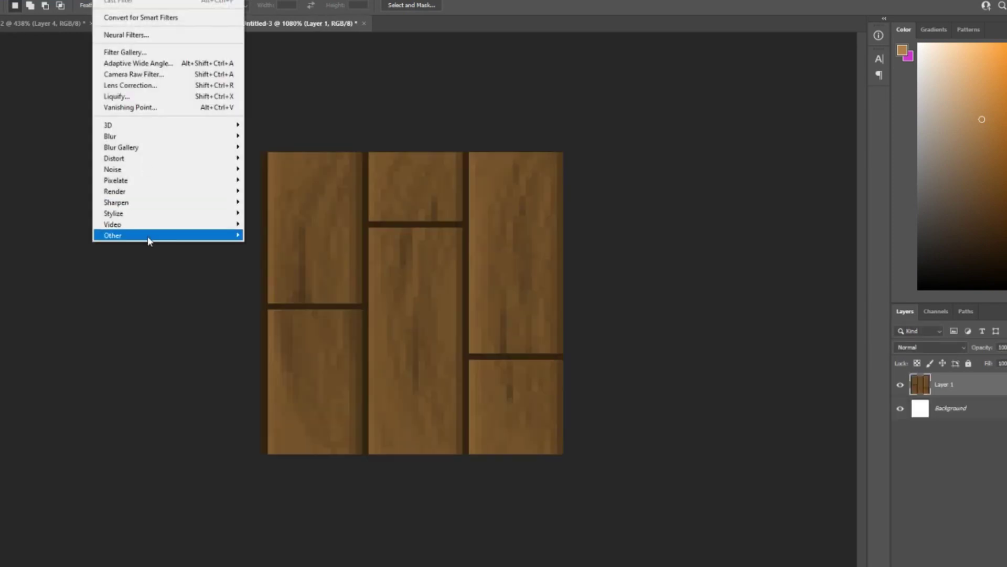
mouse_move(151, 236)
left_click(268, 289)
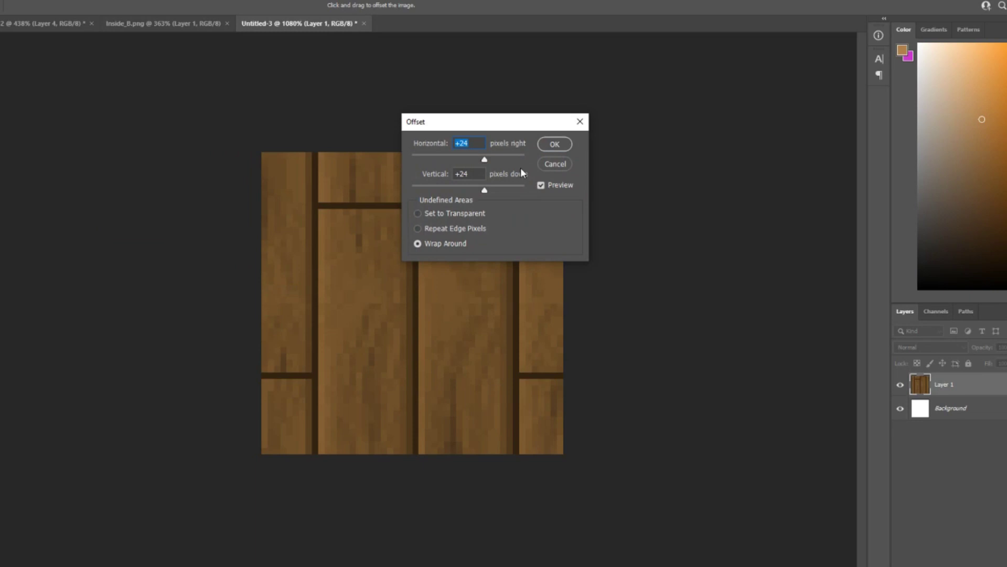
left_click(544, 144)
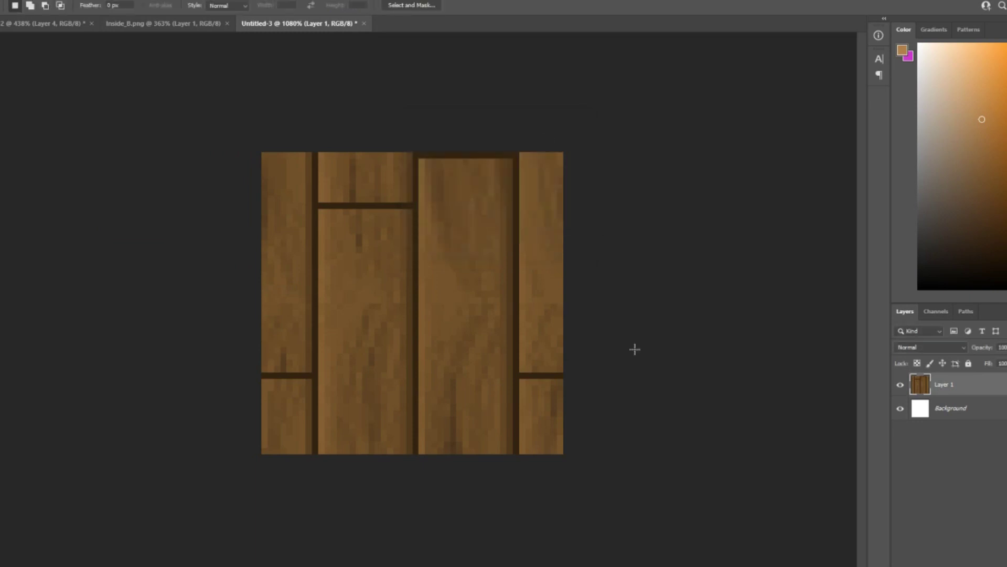
Retouch the wood grain across the middle of the offset tile using the Pencil tool at 4% opacity
key("ctrl+plus")
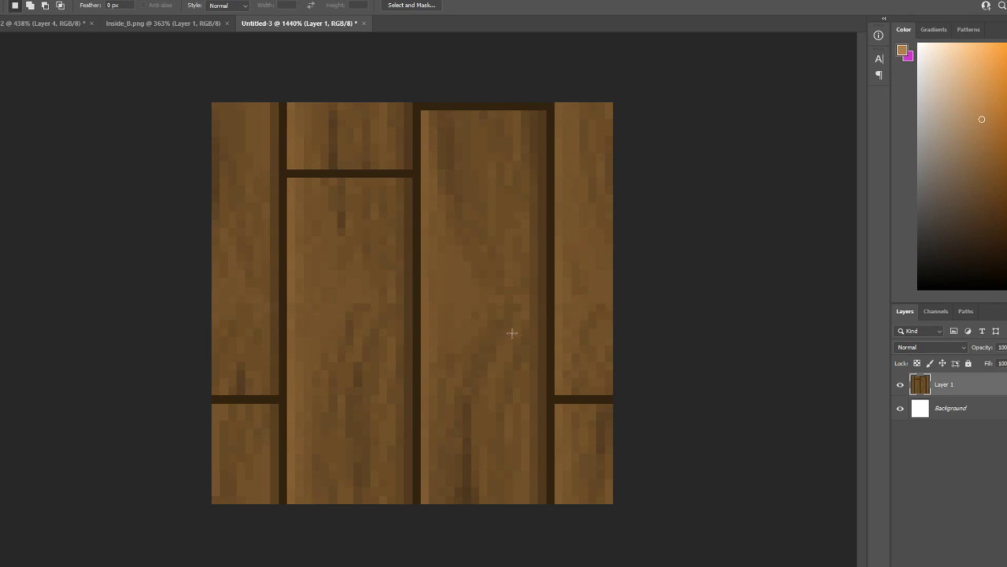
key("ctrl+plus")
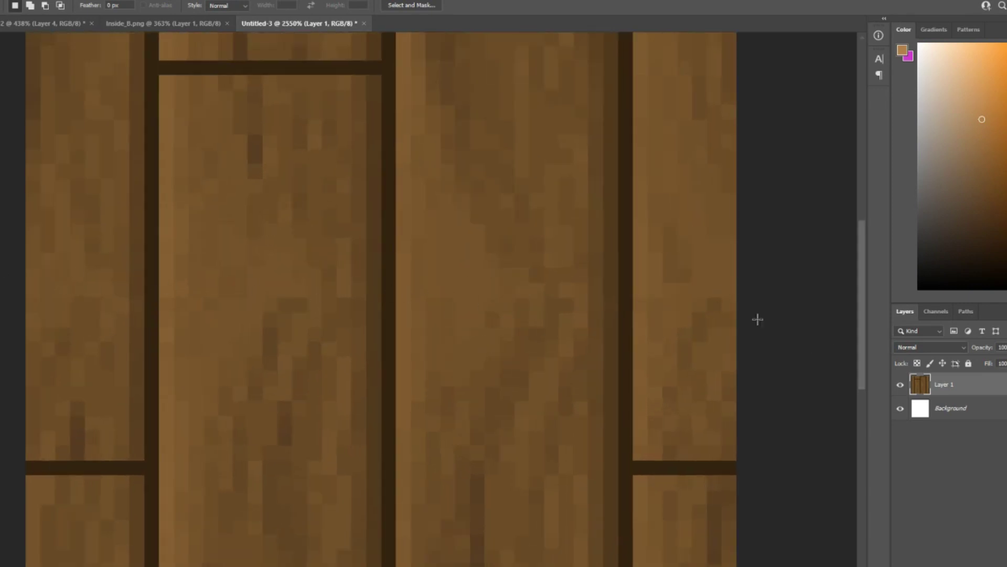
left_click(1, 160)
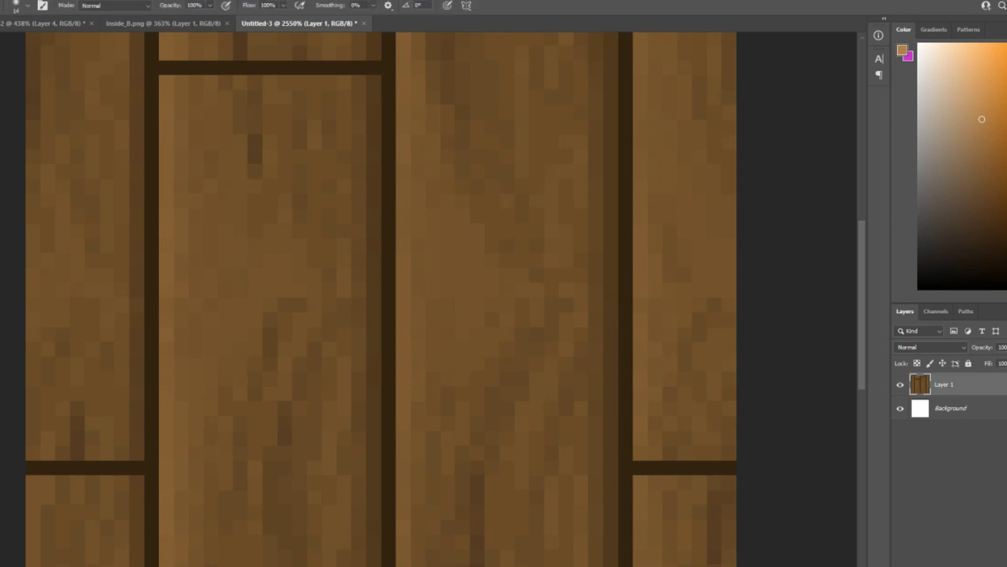
left_click(3, 172)
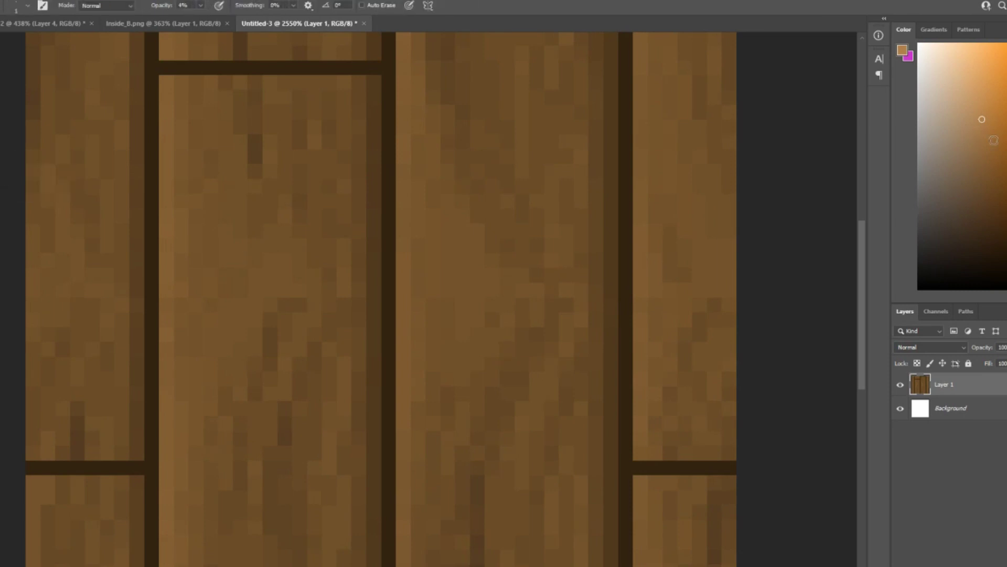
left_click_drag(994, 141, 776, 410)
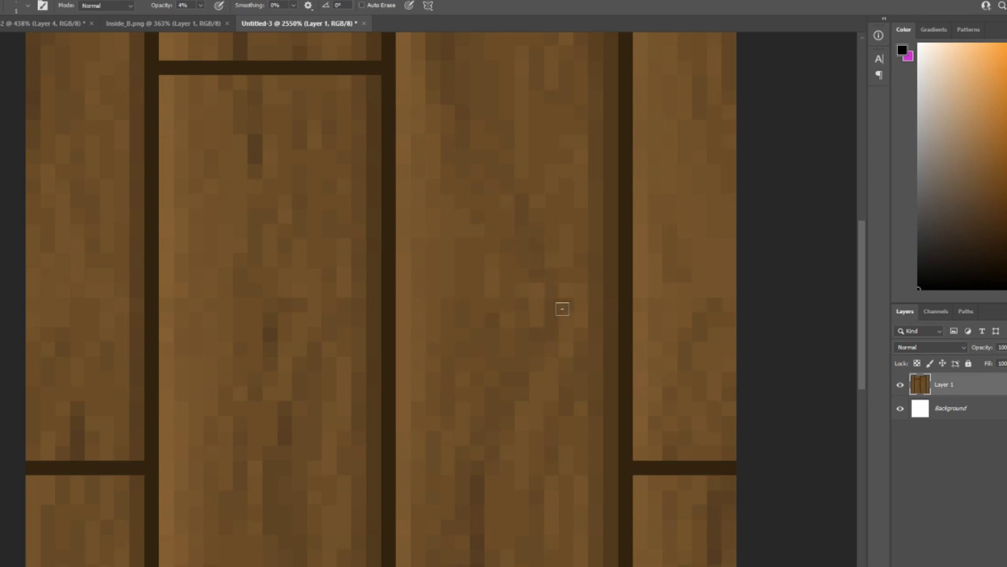
Copy the retouched tile into the bedroom sketch document and place it over the old floor tile beside the palette
scroll(562, 309, "down", 3)
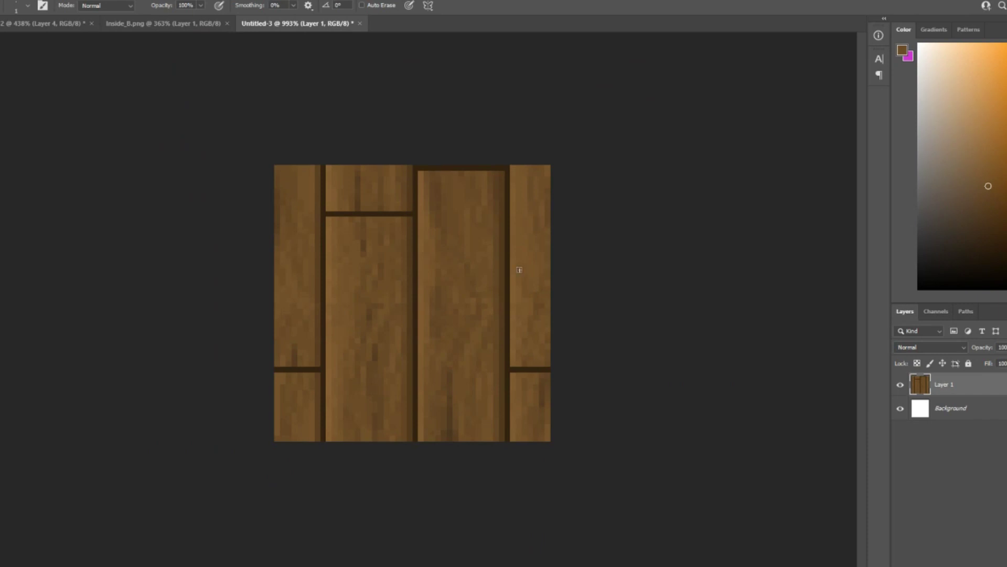
key("m")
left_click_drag(274, 165, 550, 442)
key("ctrl+c")
left_click(47, 27)
key("ctrl+v")
key("ctrl+t")
left_click_drag(422, 286, 563, 281)
key("Return")
scroll(563, 280, "down", 3)
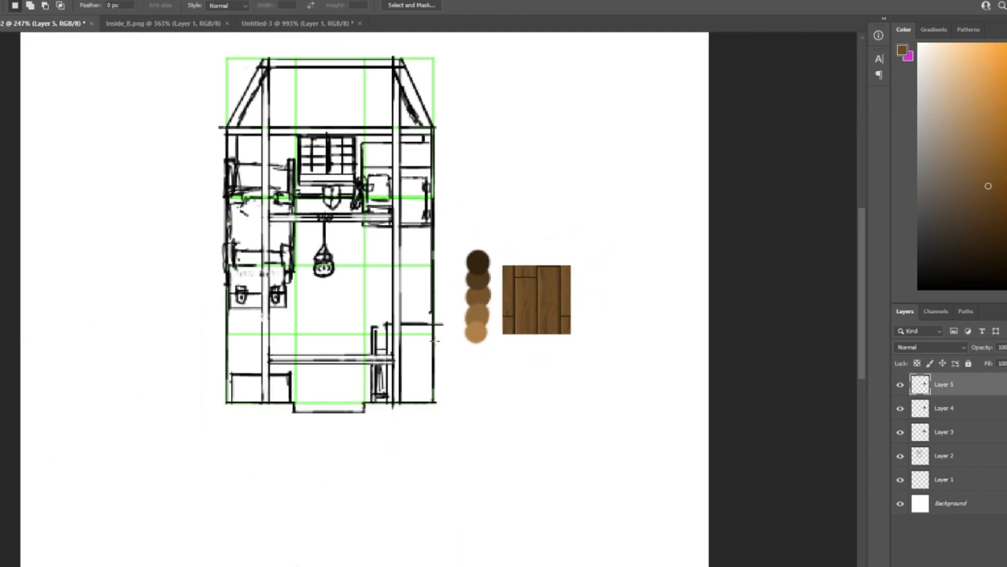
Merge Layers 3, 4 and 5 into one layer and delete the brown palette circles from it
left_click(945, 431, "shift")
key("ctrl+e")
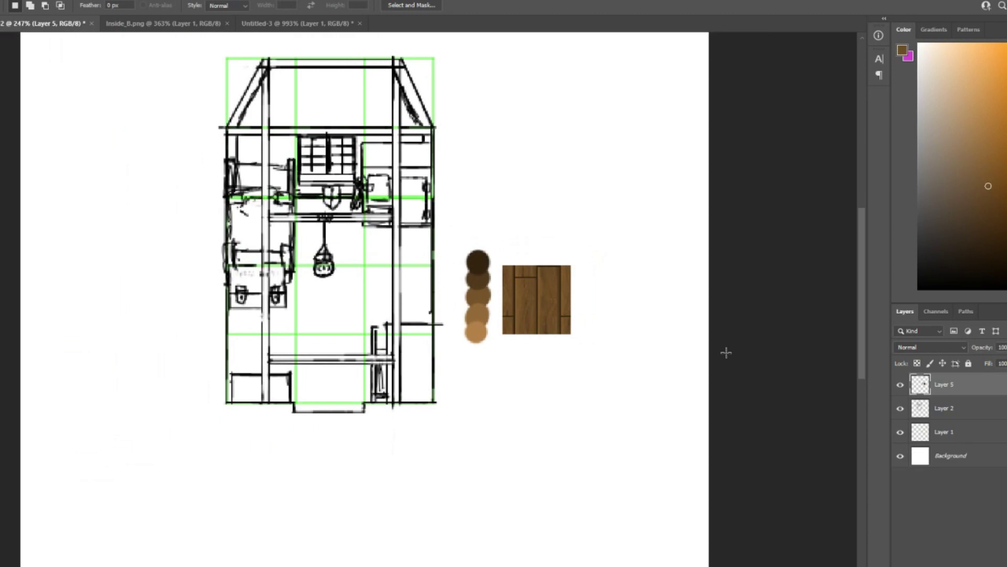
left_click_drag(451, 234, 499, 360)
key("Delete")
key("ctrl+d")
Show the grid, select the floor tile, and add a layer group named Floor Texture
key("ctrl+apostrophe")
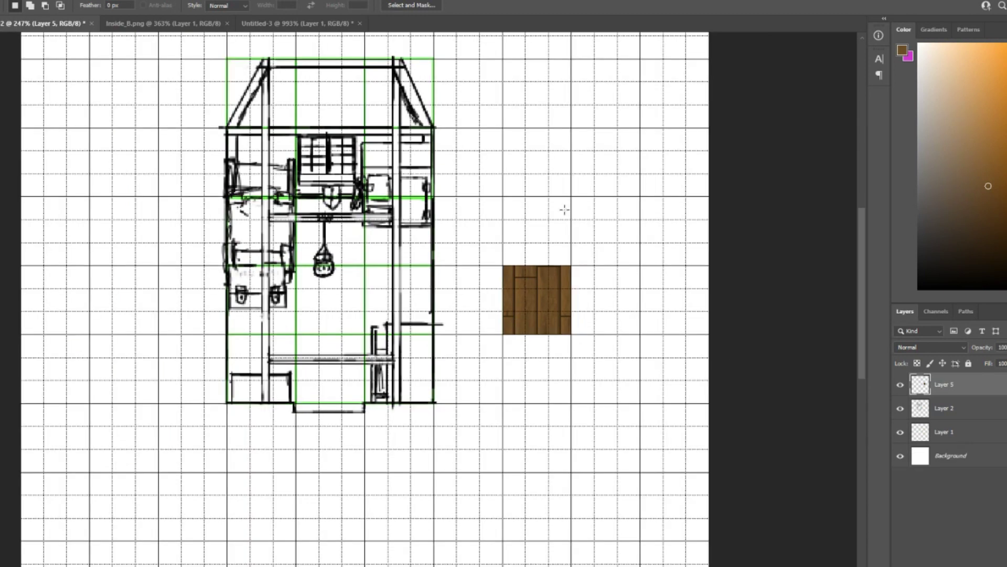
left_click_drag(494, 252, 594, 380)
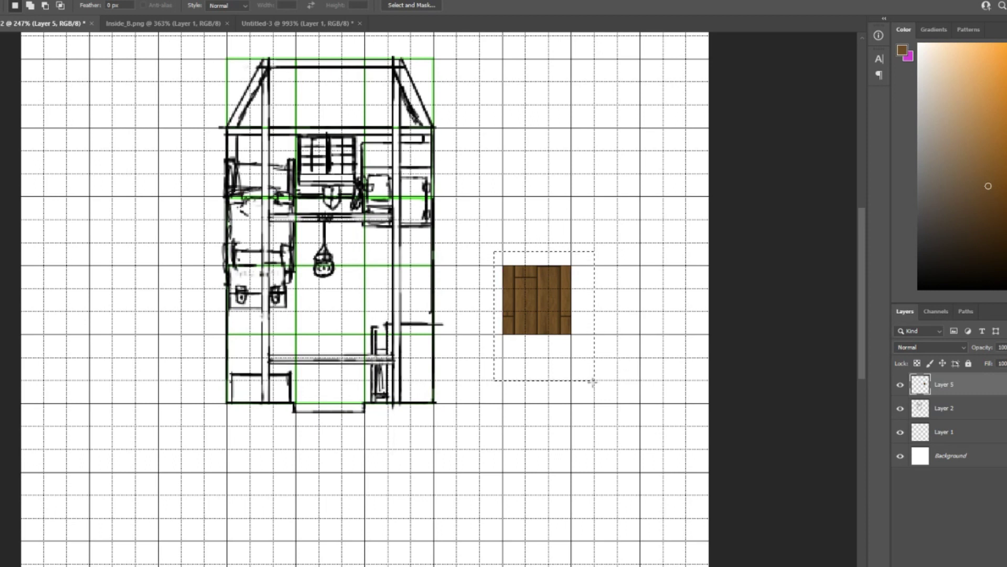
key("ctrl+g")
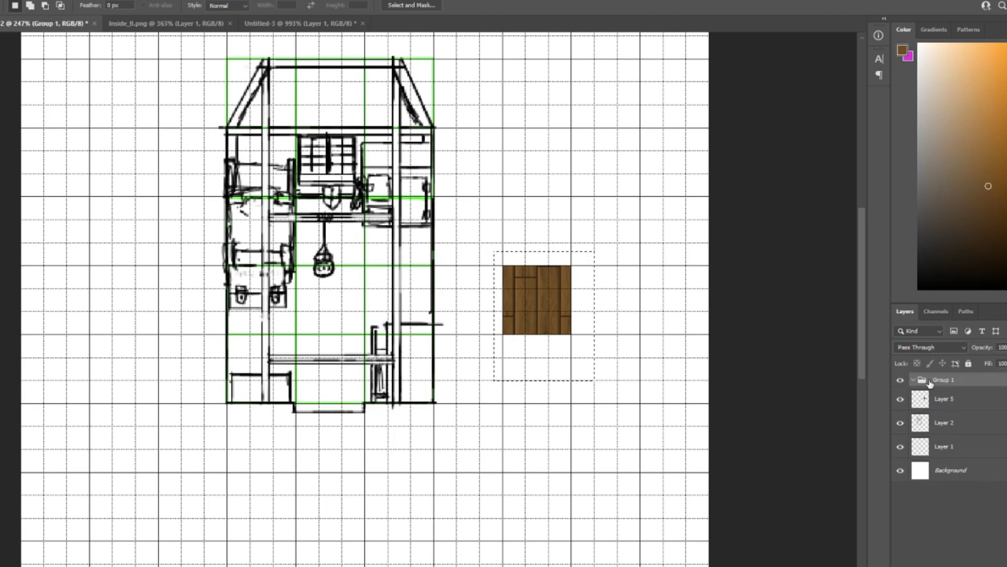
double_click(936, 384)
left_click(958, 181)
double_click(943, 380)
type("Floor Texture")
key("Return")
Copy the floor tile to a new layer in the group and place it in the room's bottom-left grid cell
key("ctrl+j")
key("ctrl+t")
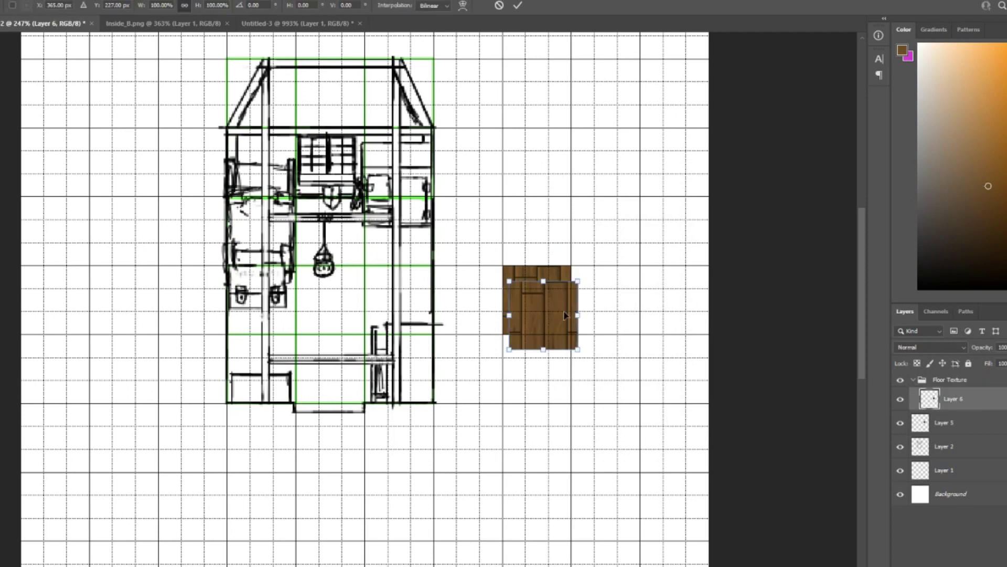
left_click_drag(541, 305, 266, 372)
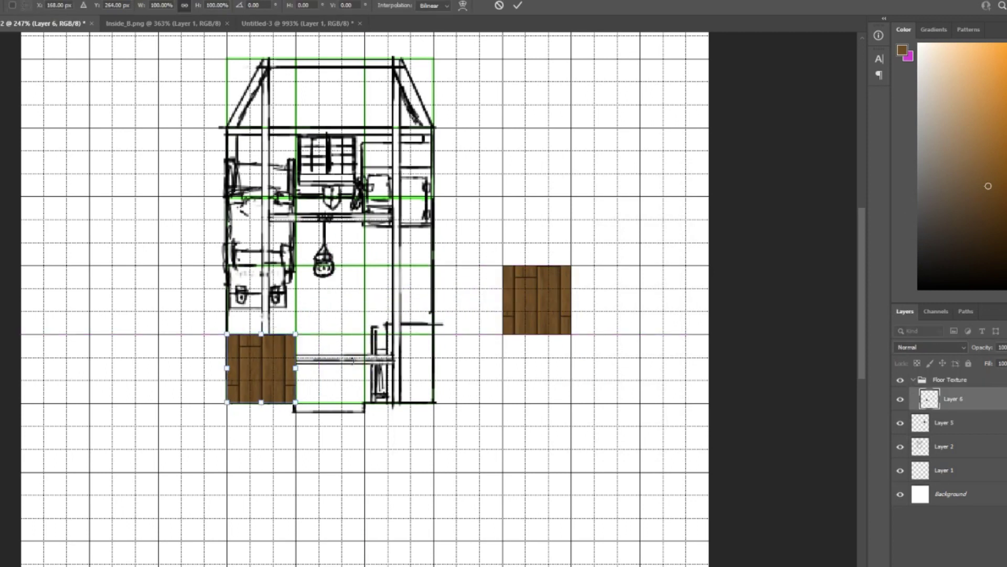
key("Return")
Duplicate the floor tile to fill the lower two rows and the first cell of the third row
scroll(329, 367, "up", 5)
key("ctrl+j")
key("ctrl+t")
key("Return")
left_click_drag(203, 319, 178, 183)
key("ctrl+h")
key("ctrl+h")
key("ctrl+j")
key("ctrl+t")
key("Return")
Place two more tile copies to complete the floor's upper row as a 3 x 3 floor, and hide the grid
key("ctrl+j")
key("ctrl+t")
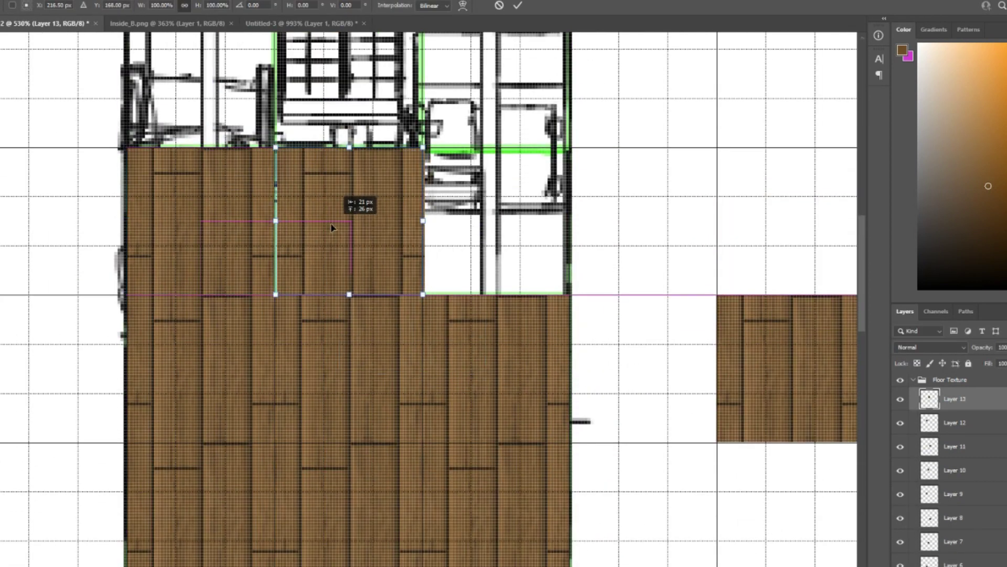
key("Return")
key("ctrl+j")
key("ctrl+t")
left_click_drag(331, 228, 475, 220)
key("Return")
scroll(471, 207, "down", 4)
key("ctrl+h")
scroll(410, 290, "down", 3)
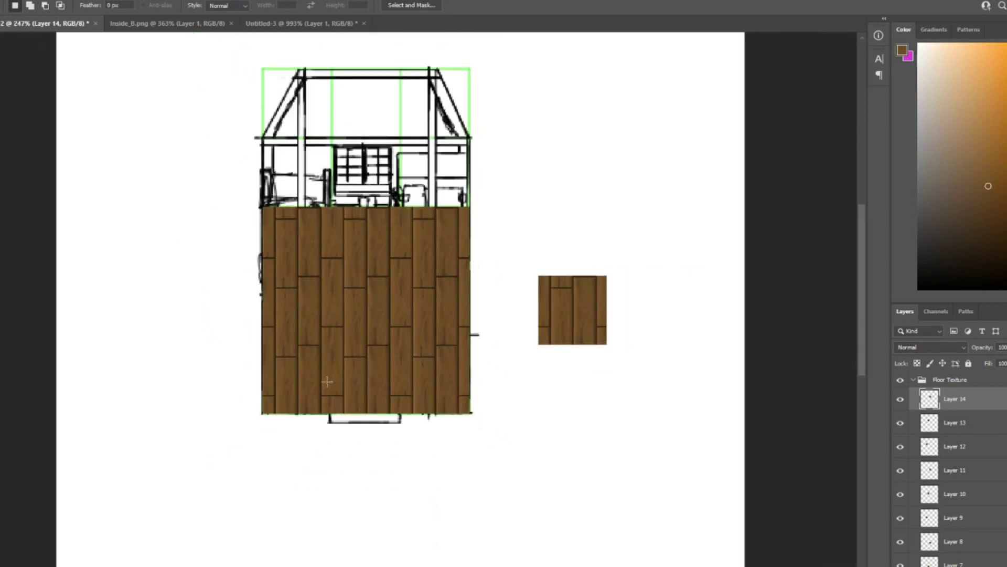
Collapse the Floor Texture group and move it beneath the sketch layer
scroll(453, 335, "up", 4)
left_click(913, 379)
left_click(950, 379)
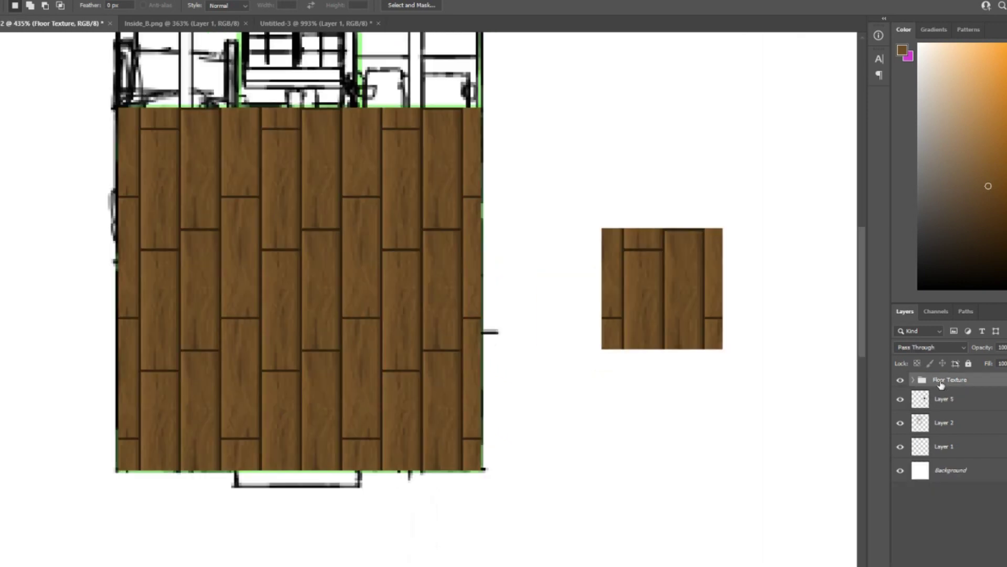
left_click_drag(942, 382, 961, 432)
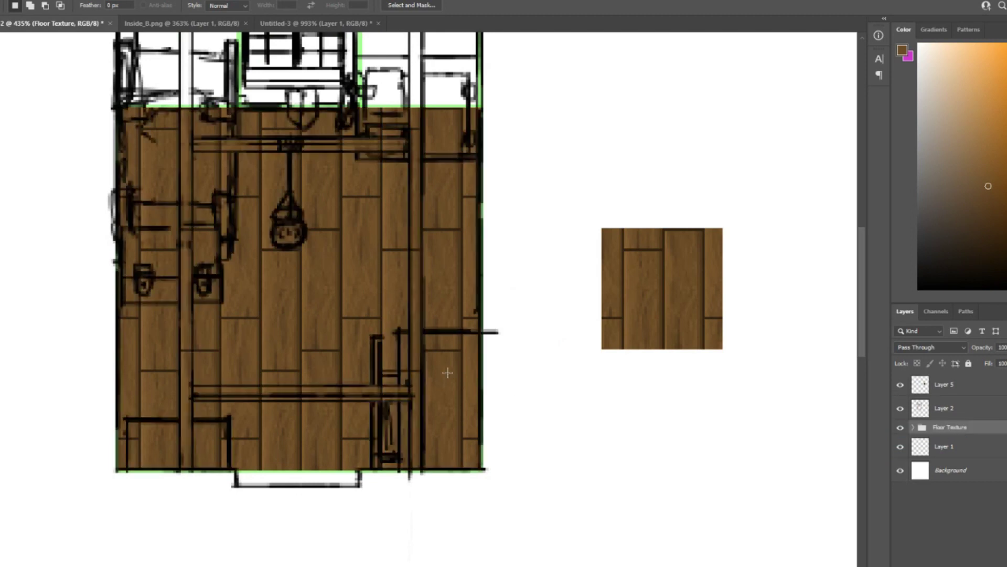
scroll(396, 354, "down", 4)
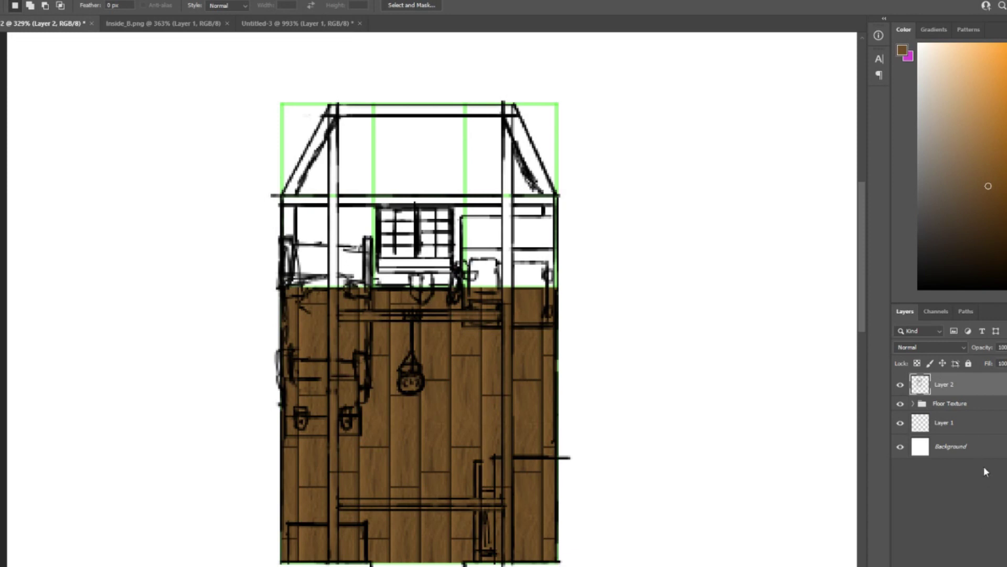
Add a new layer named Wall texture above the sketch layer
key("ctrl+shift+alt+n")
double_click(947, 385)
type("Wall texture")
key("Return")
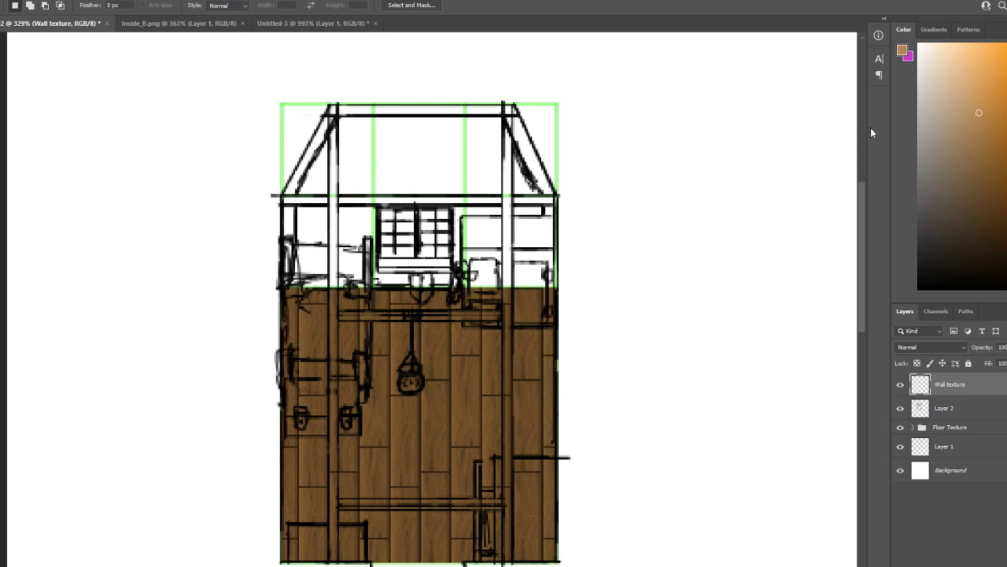
Fill the 3 x 2 tile wall area above the floor with brown and move the wall layer beneath the sketch
scroll(288, 110, "up", 3)
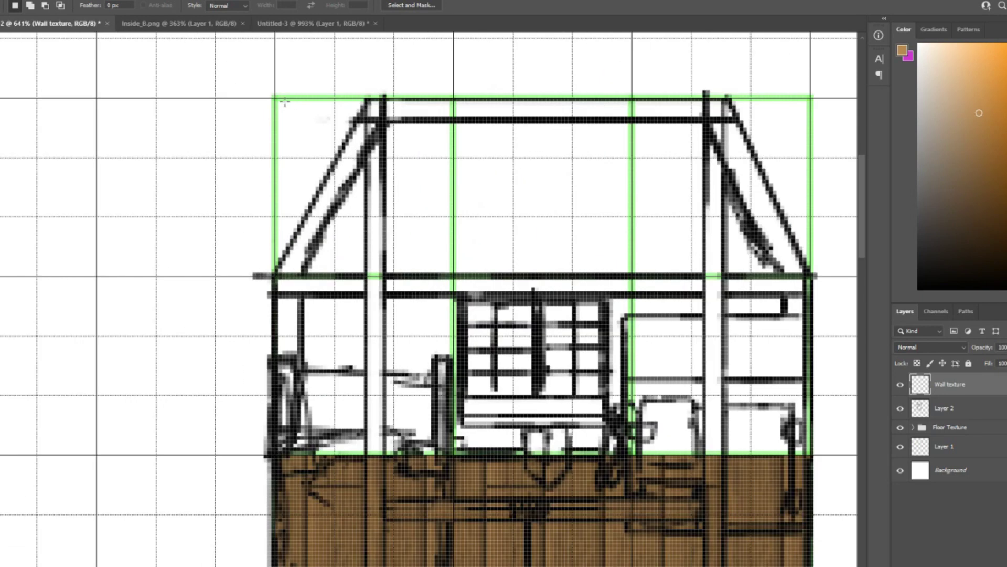
left_click_drag(275, 97, 811, 454)
key("alt+BackSpace")
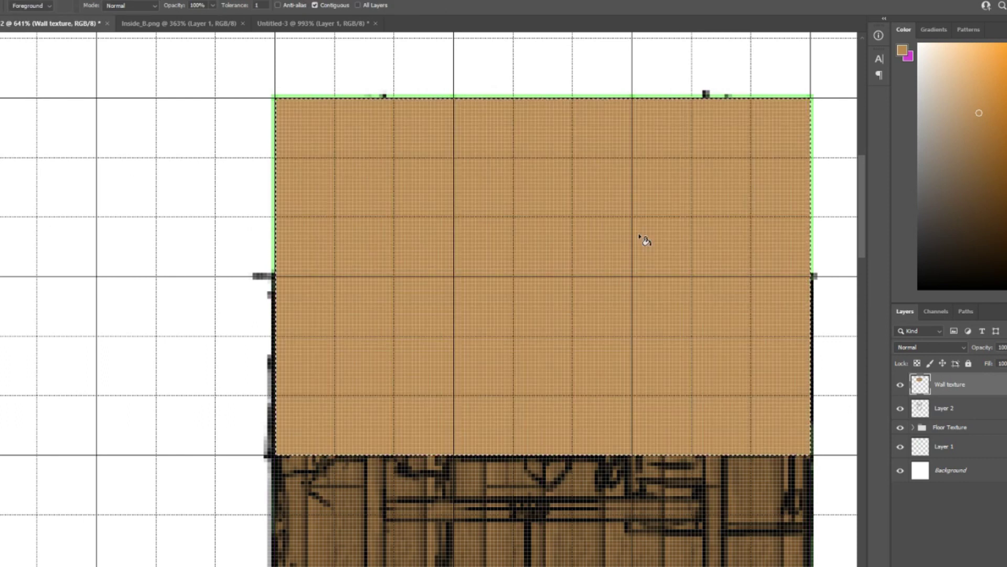
scroll(643, 241, "down", 2)
left_click_drag(949, 384, 951, 420)
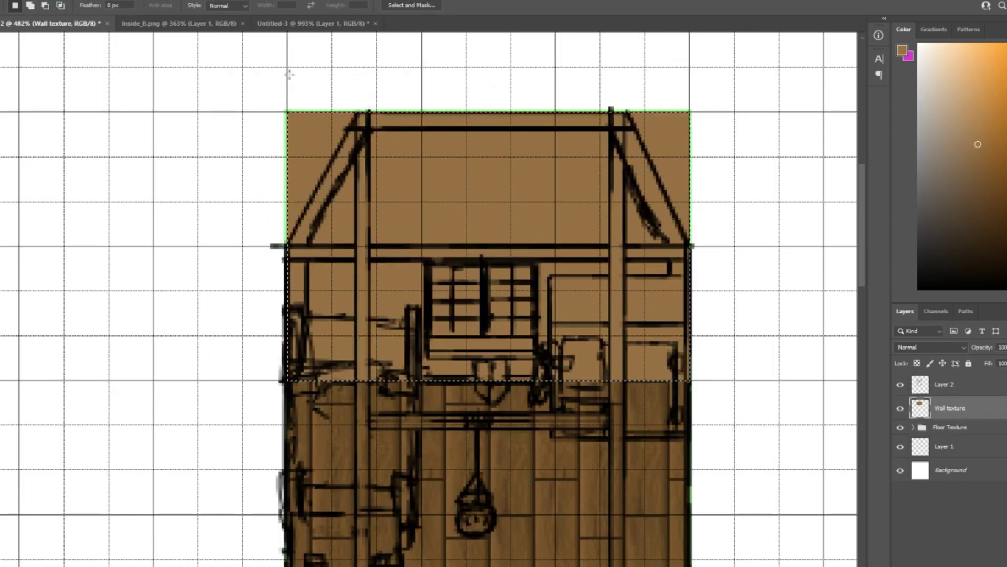
Add 1.05% uniform noise to the wall fill
left_click(102, 2)
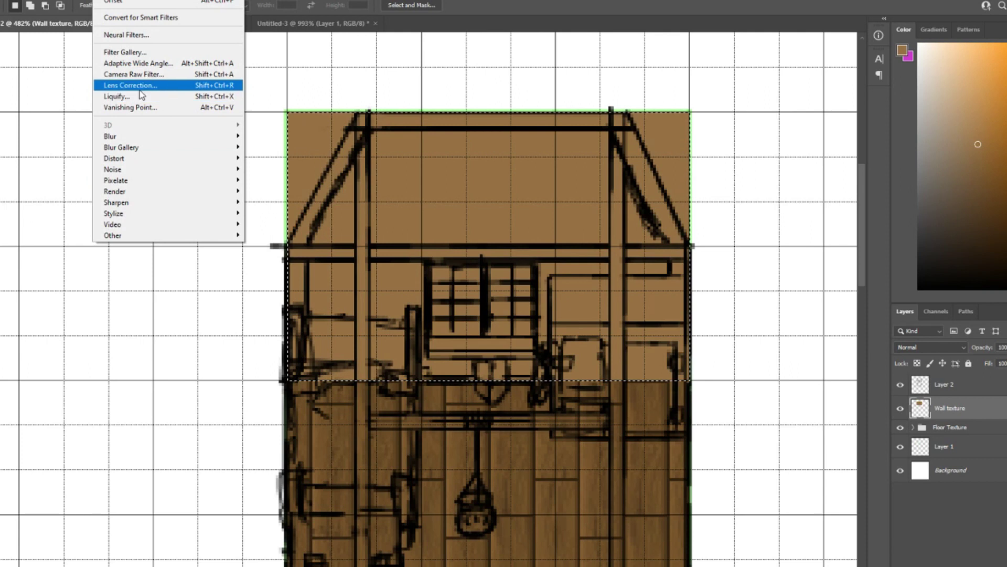
mouse_move(122, 170)
left_click(270, 169)
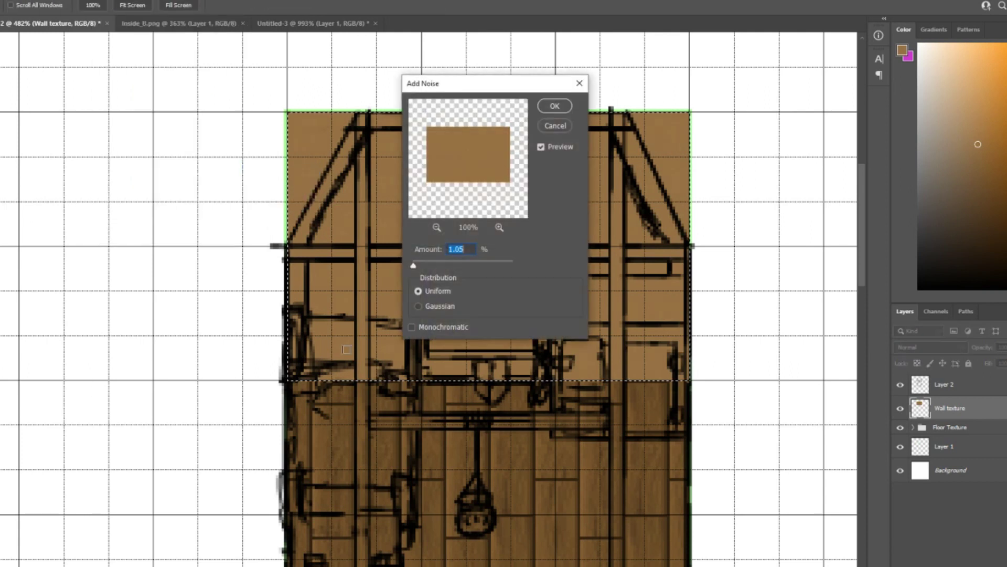
left_click(551, 104)
Set the Soft Round brush to 26 px and hide the sketch layer
scroll(522, 235, "up", 5)
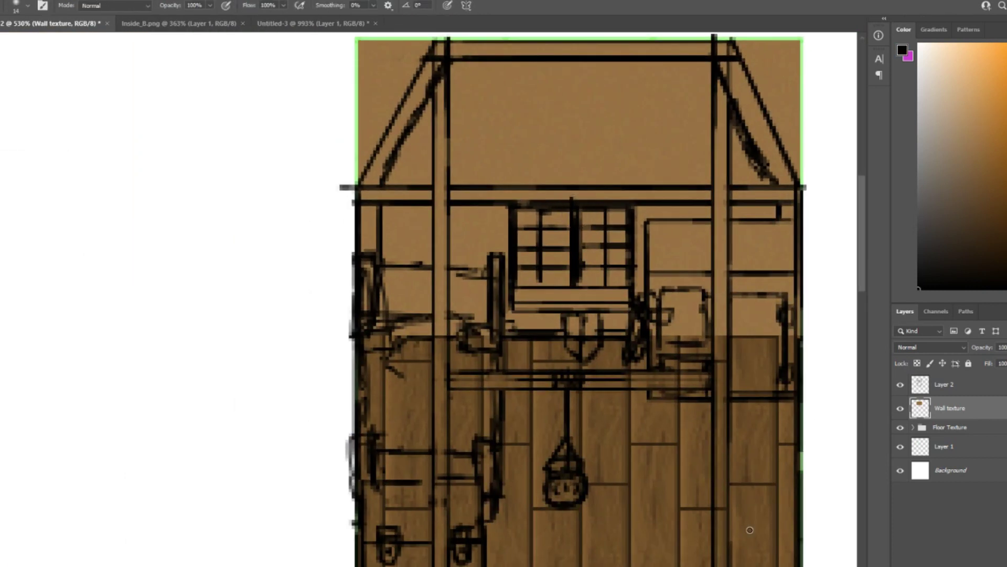
right_click(635, 331)
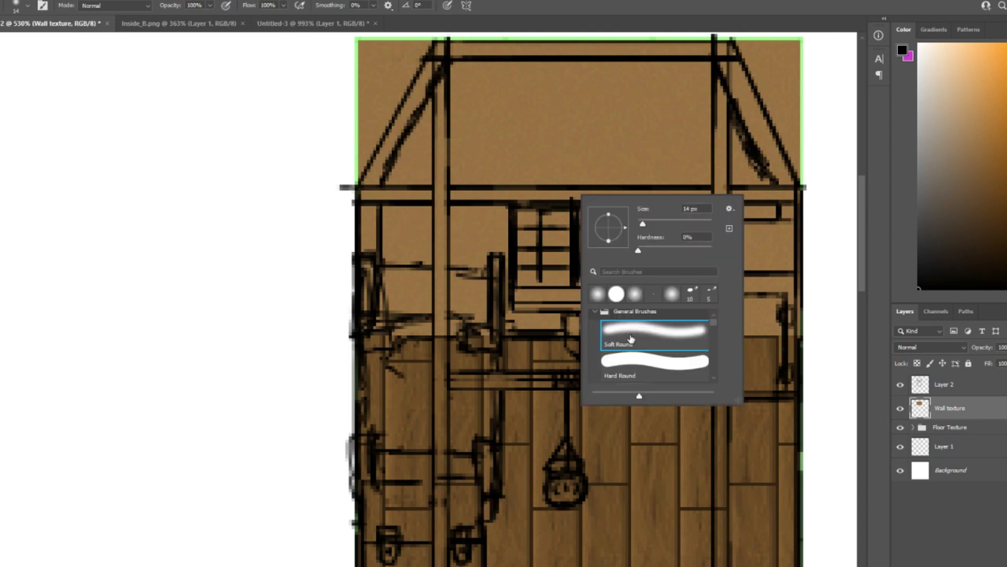
left_click_drag(641, 222, 645, 223)
left_click(901, 384)
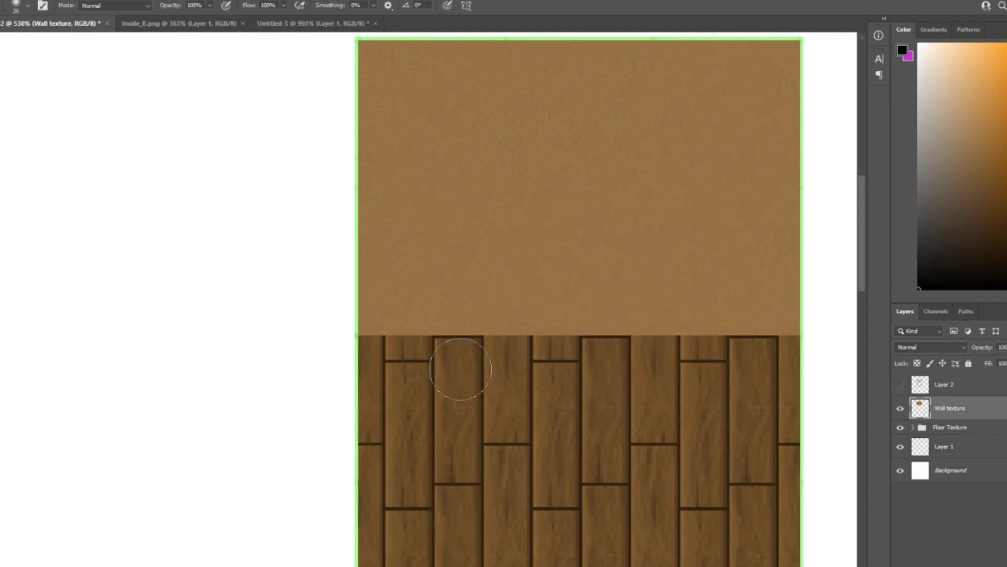
Paint a soft black shadow along the wall's bottom edge where it meets the floor
scroll(331, 360, "down", 1)
left_click_drag(165, 288, 603, 295)
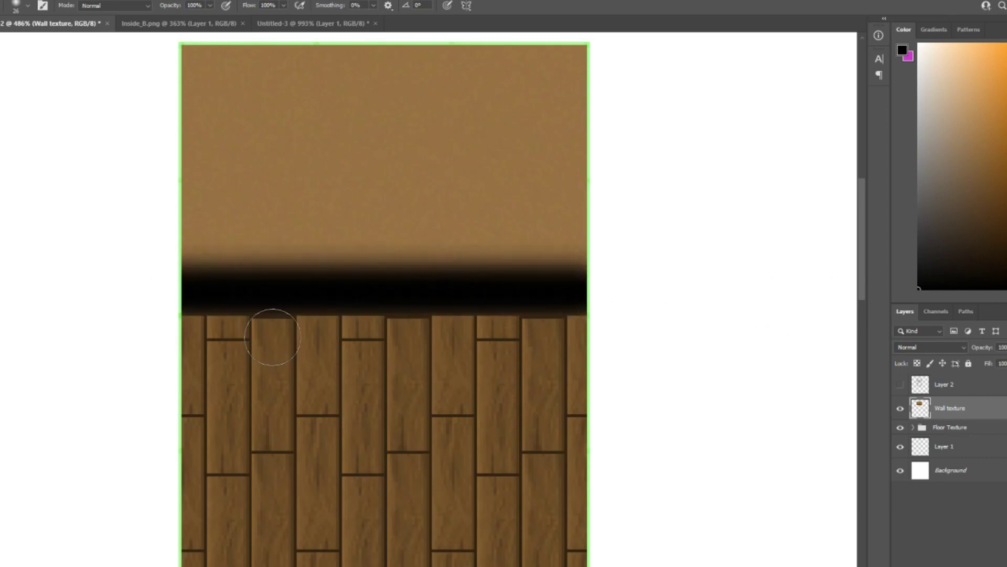
key("ctrl+z")
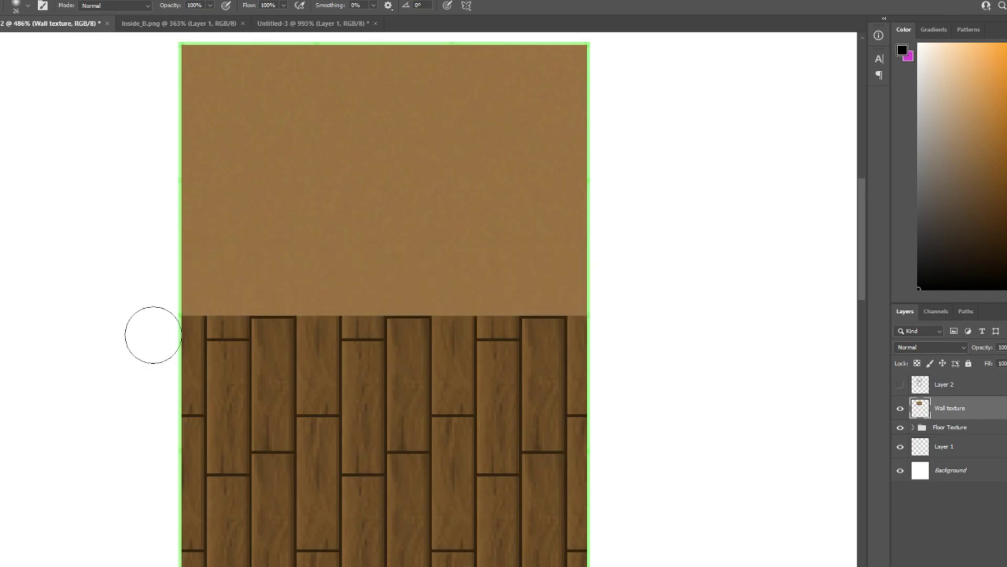
left_click_drag(149, 333, 648, 353)
key("ctrl+z")
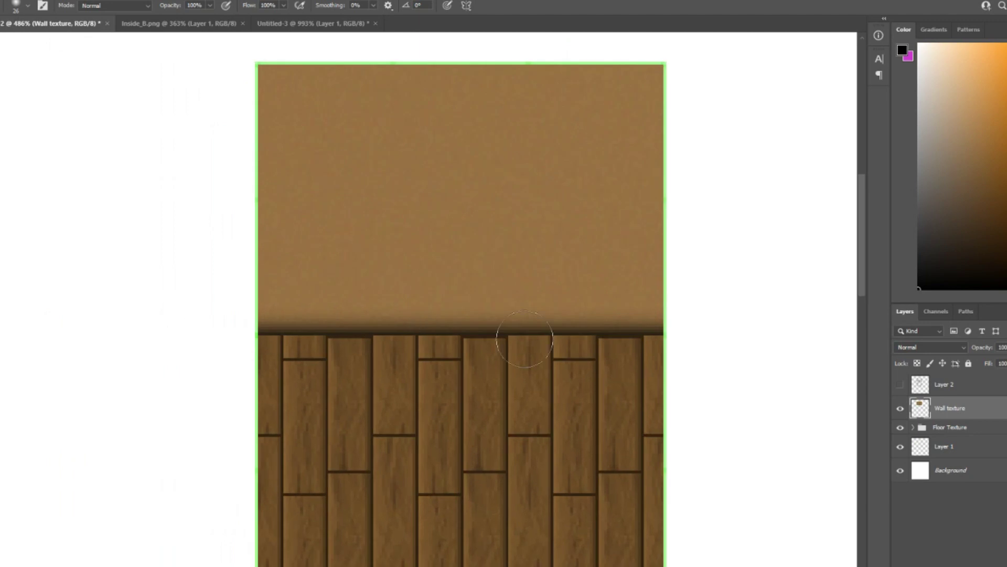
Paint a soft black shadow along the wall's top edge
scroll(521, 311, "up", 3)
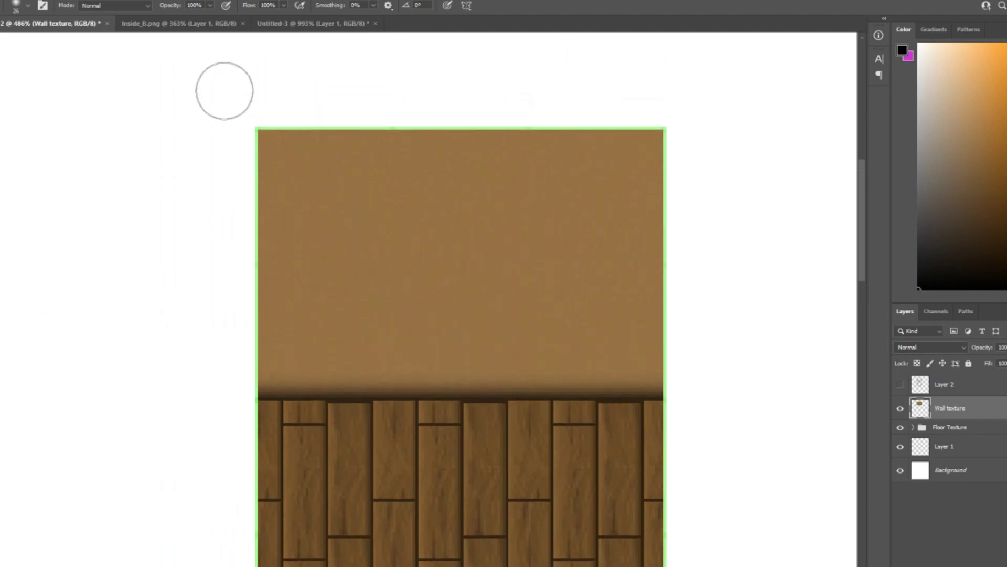
mouse_move(237, 113)
left_mouse_down()
mouse_move(676, 137)
mouse_move(151, 119)
mouse_move(541, 126)
mouse_move(190, 112)
left_mouse_up()
key("ctrl+z")
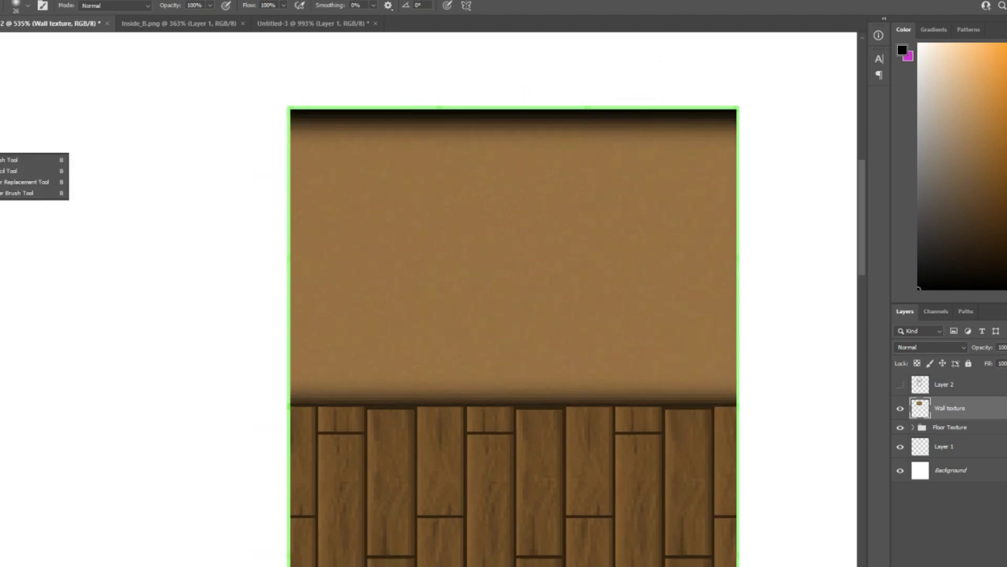
Switch to the Pencil tool and try a vertical plank line on the wall at 27% opacity, undoing it
left_click(26, 163)
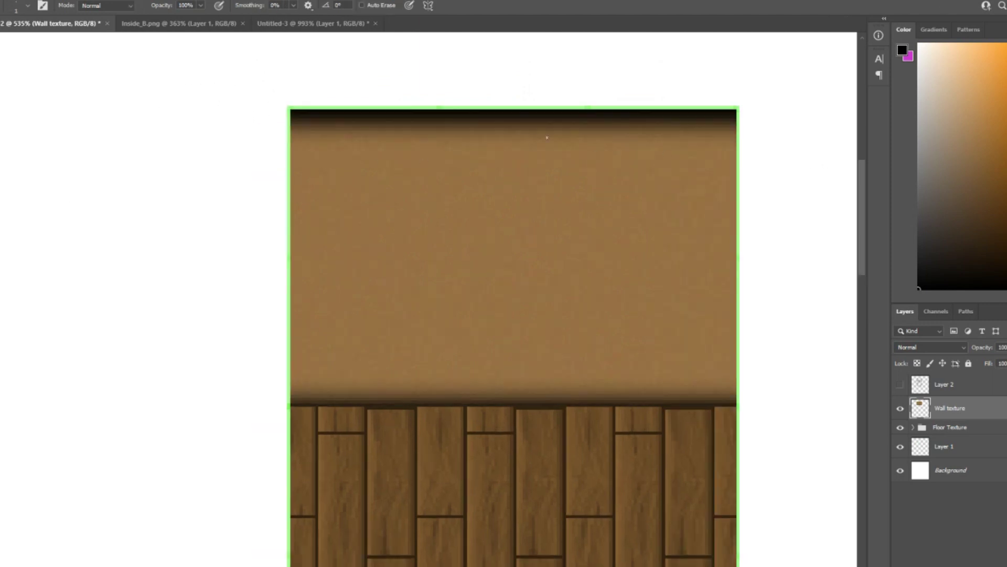
left_click(201, 5)
left_click_drag(166, 17, 162, 16)
left_click_drag(357, 78, 357, 566)
scroll(433, 310, "down", 2)
scroll(434, 310, "up", 3)
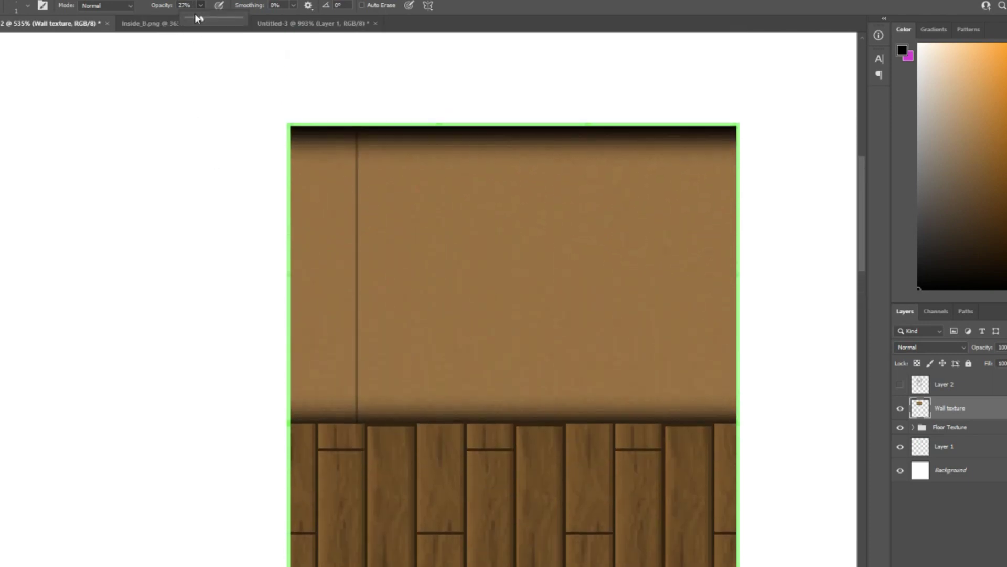
key("ctrl+z")
key("ctrl+z")
Set the pencil opacity to 39% and draw four vertical black plank lines on the left part of the wall
left_click_drag(316, 119, 316, 436)
left_click_drag(338, 128, 339, 422)
left_click_drag(360, 126, 360, 422)
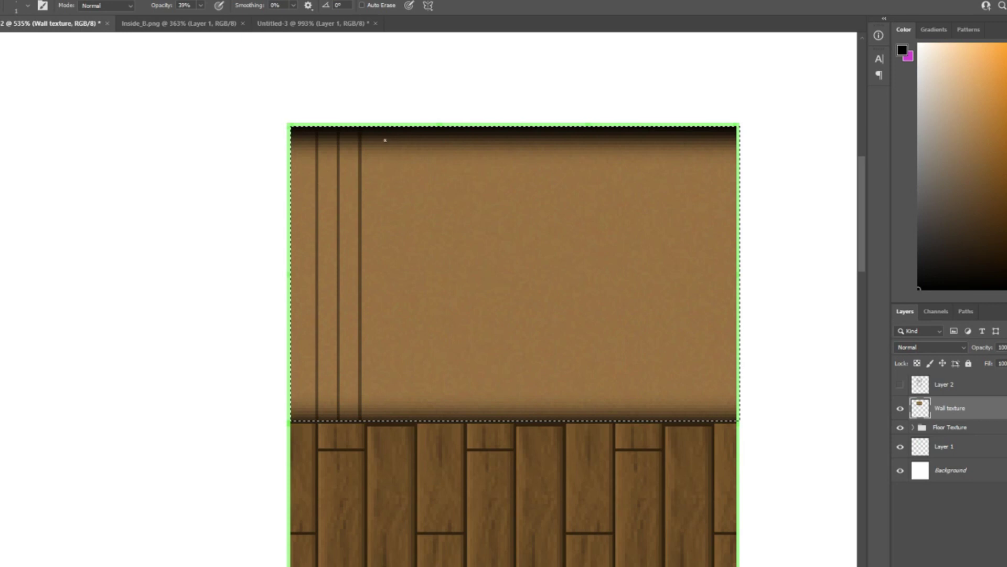
left_click_drag(385, 128, 384, 422)
Continue the evenly spaced vertical plank lines across the rest of the wall up to its right edge
scroll(421, 342, "down", 4)
scroll(421, 342, "up", 1)
scroll(421, 343, "up", 3)
left_click_drag(410, 71, 409, 361)
mouse_move(431, 71)
left_mouse_down()
mouse_move(432, 361)
mouse_move(450, 360)
left_mouse_up()
scroll(475, 360, "down", 3)
scroll(475, 360, "up", 3)
mouse_move(475, 71)
left_mouse_down()
mouse_move(475, 361)
mouse_move(499, 370)
left_mouse_up()
left_click_drag(521, 78, 521, 371)
left_click_drag(548, 78, 549, 370)
mouse_move(564, 79)
left_mouse_down()
mouse_move(564, 371)
mouse_move(586, 370)
left_mouse_up()
left_click_drag(611, 79, 611, 370)
mouse_move(629, 79)
left_mouse_down()
mouse_move(629, 370)
mouse_move(652, 370)
left_mouse_up()
Show the bedroom sketch layer and hide the floor and wall texture layers
scroll(371, 282, "down", 2)
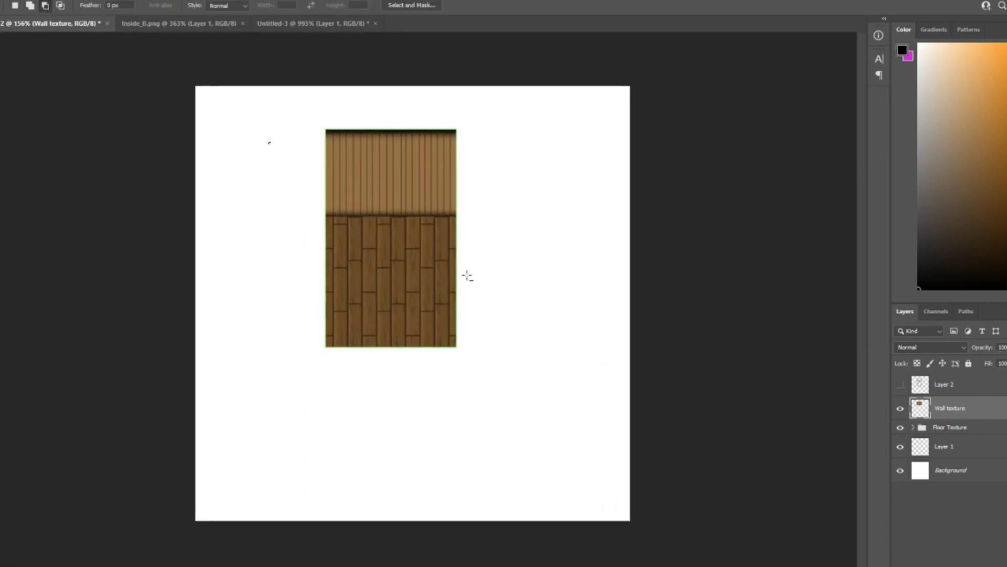
scroll(259, 163, "up", 5)
scroll(325, 132, "down", 2)
left_click(900, 384)
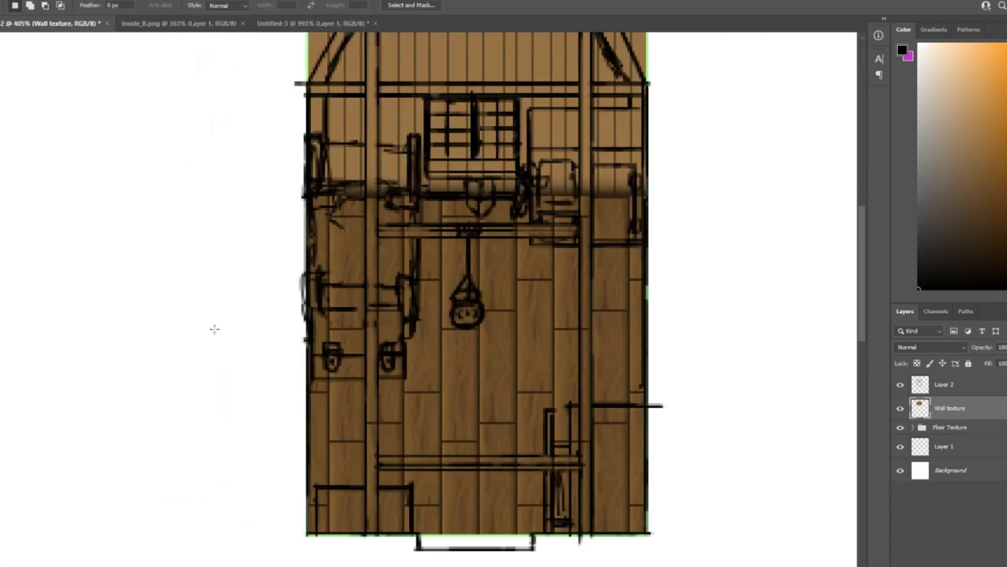
scroll(336, 435, "down", 1)
scroll(383, 520, "up", 5)
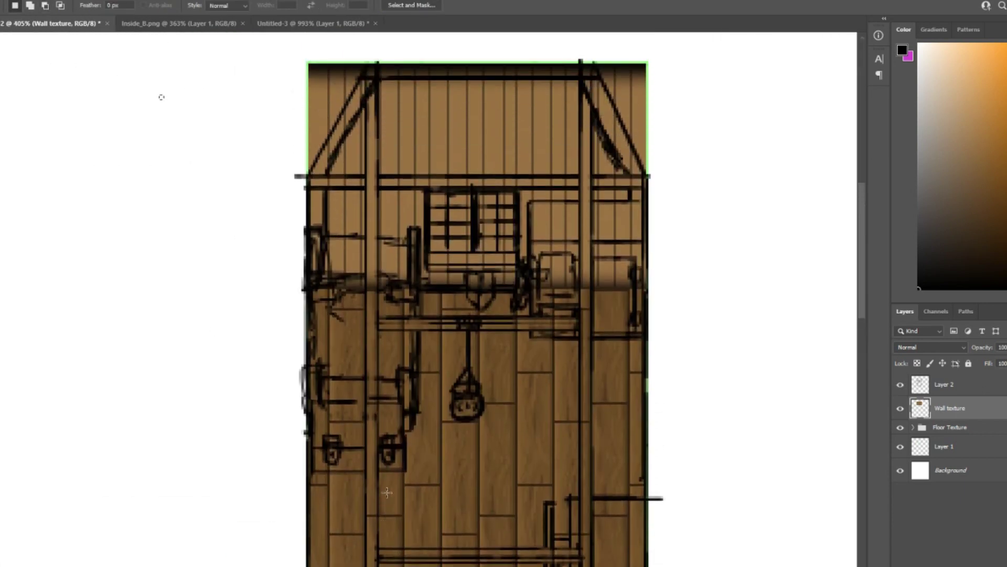
left_click_drag(900, 427, 900, 408)
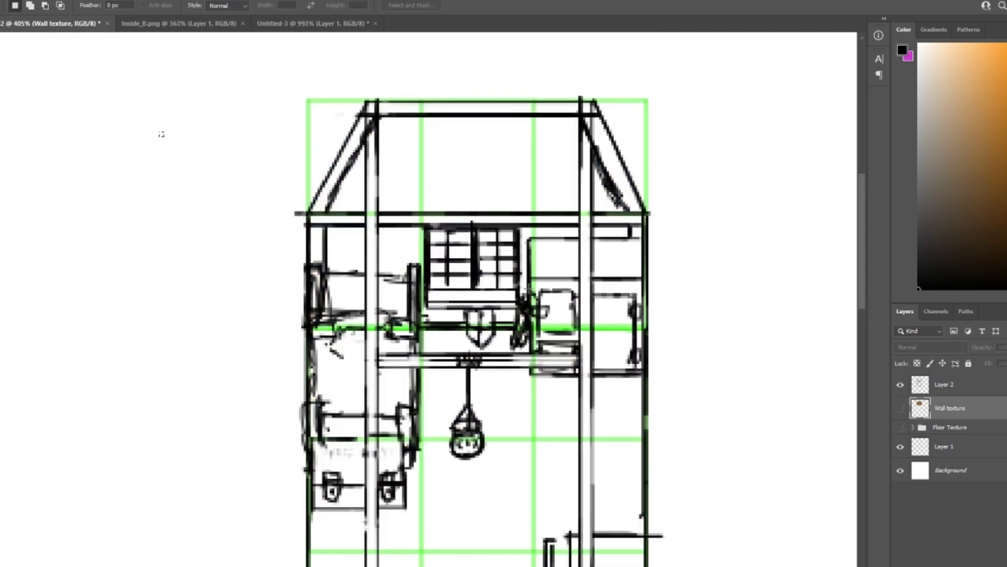
Examine the bedroom sketch against the tile grid, toggling the floor and wall textures for comparison
left_click_drag(161, 133, 161, 78)
scroll(348, 49, "up", 2)
scroll(355, 546, "down", 2)
scroll(548, 332, "down", 4)
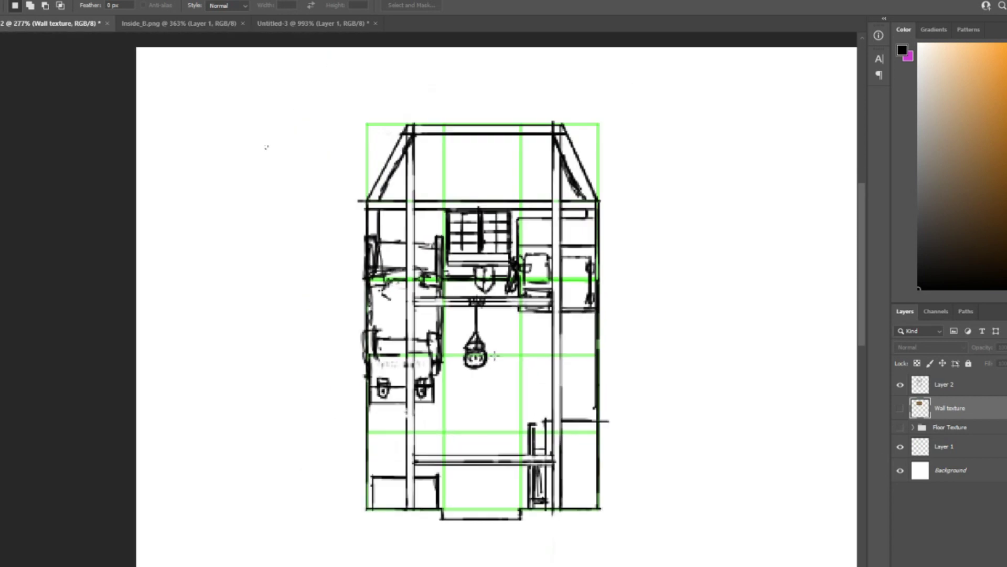
scroll(474, 187, "up", 3)
scroll(570, 198, "down", 1)
left_click_drag(901, 427, 900, 409)
left_click(901, 408)
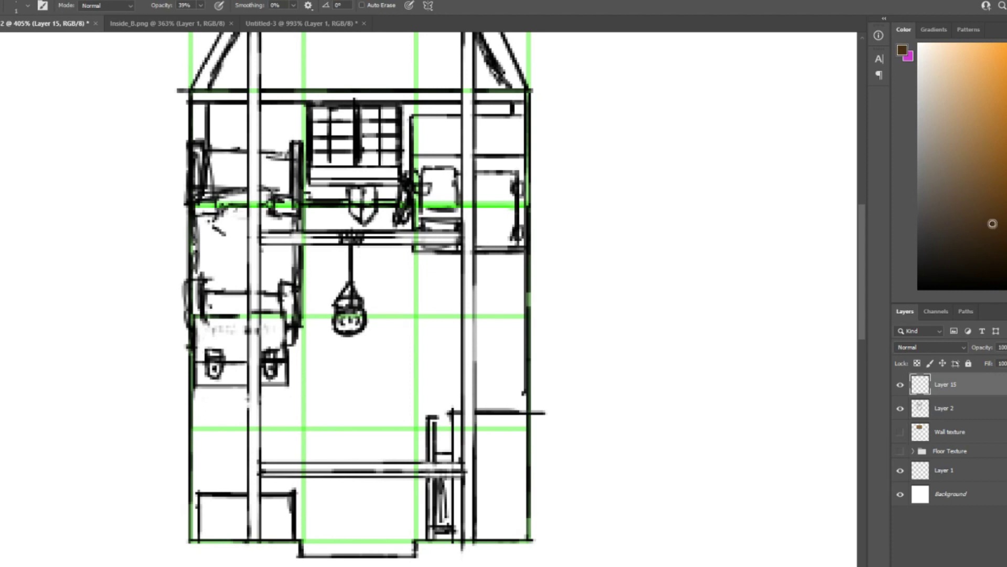
On a new layer, outline the sketch's left vertical beam in dark brown at 100% pencil opacity and fill it with lighter brown
left_click(203, 6)
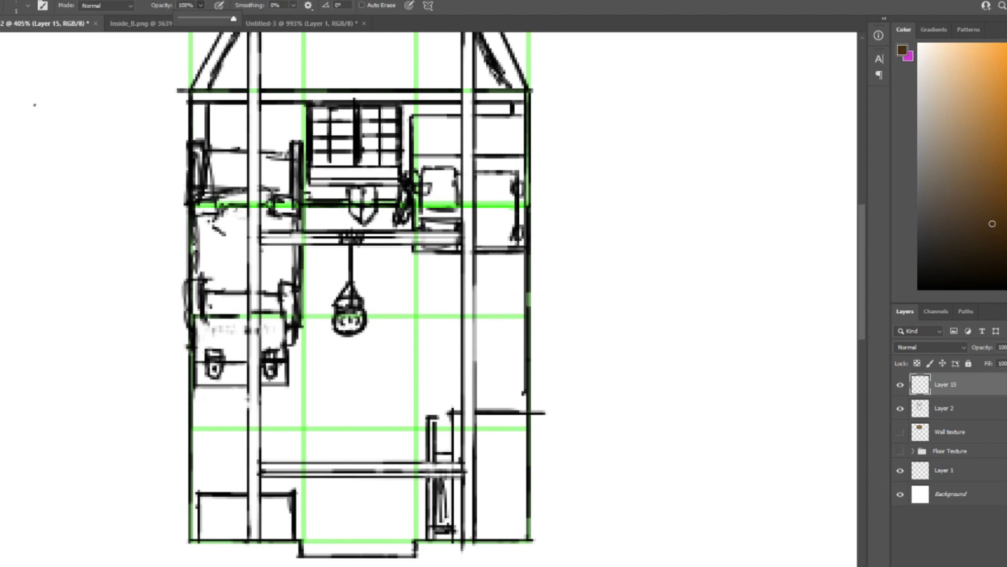
left_click_drag(310, 88, 326, 388)
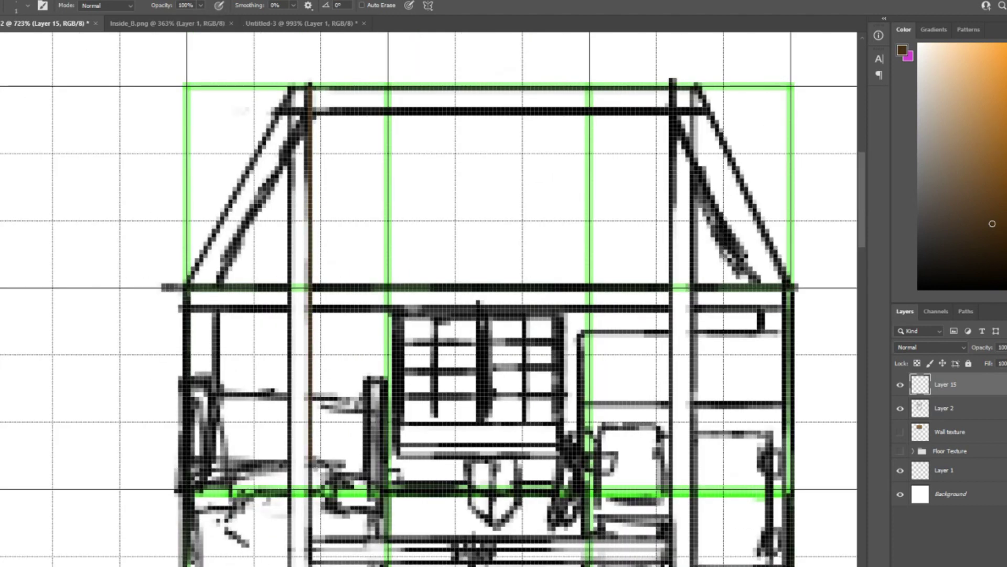
scroll(433, 299, "down", 5)
scroll(296, 481, "up", 5)
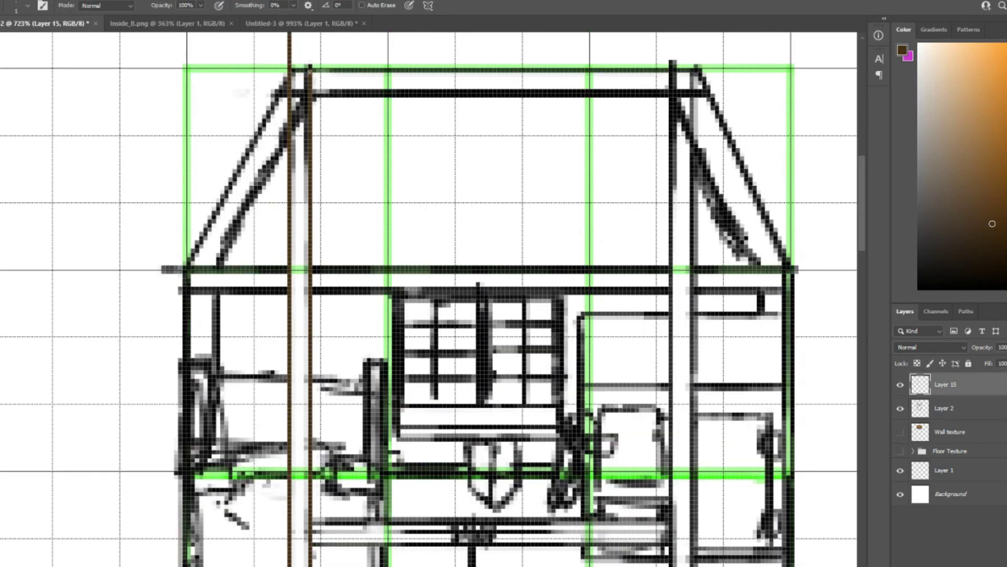
scroll(333, 145, "down", 2)
scroll(332, 145, "down", 4)
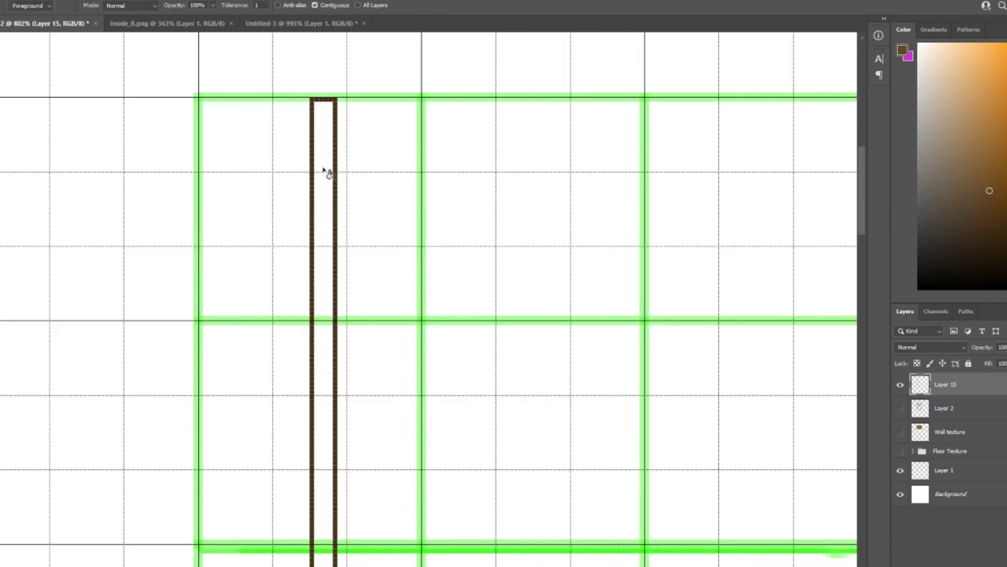
left_click(324, 172)
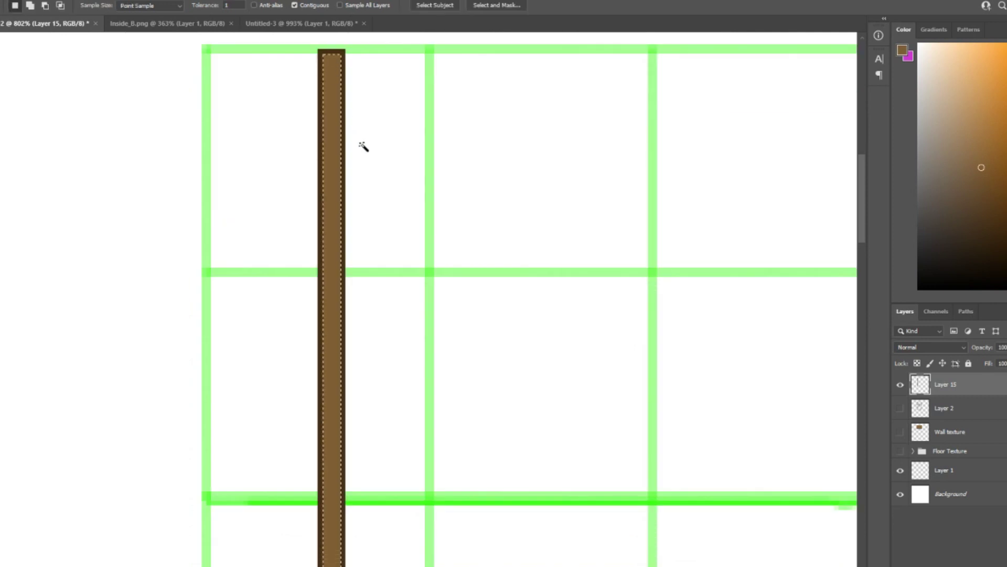
Set the pencil opacity to 5% and draw faint black wood grain inside the selected beam interior
left_click_drag(201, 5, 117, 23)
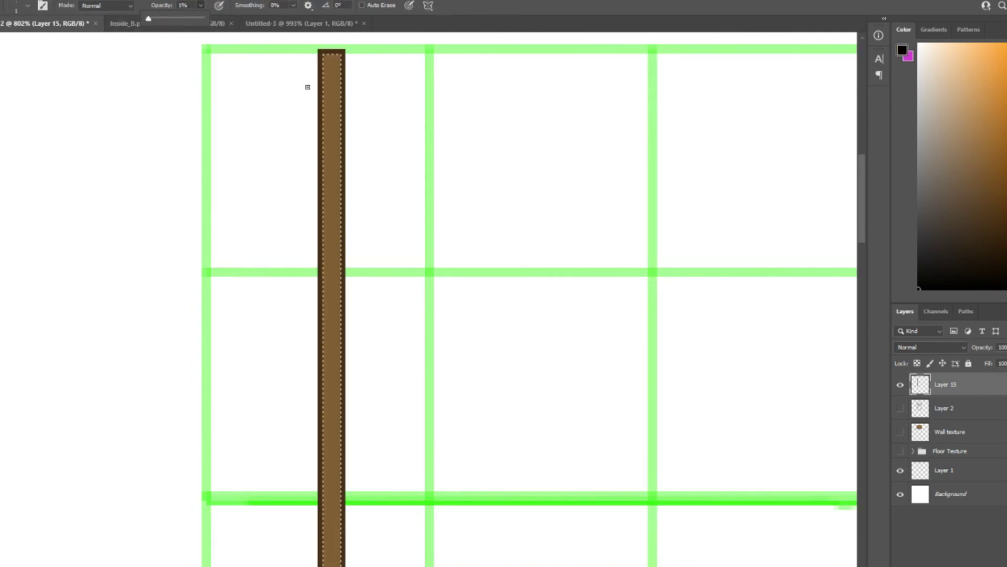
left_click(152, 18)
scroll(189, 76, "down", 5)
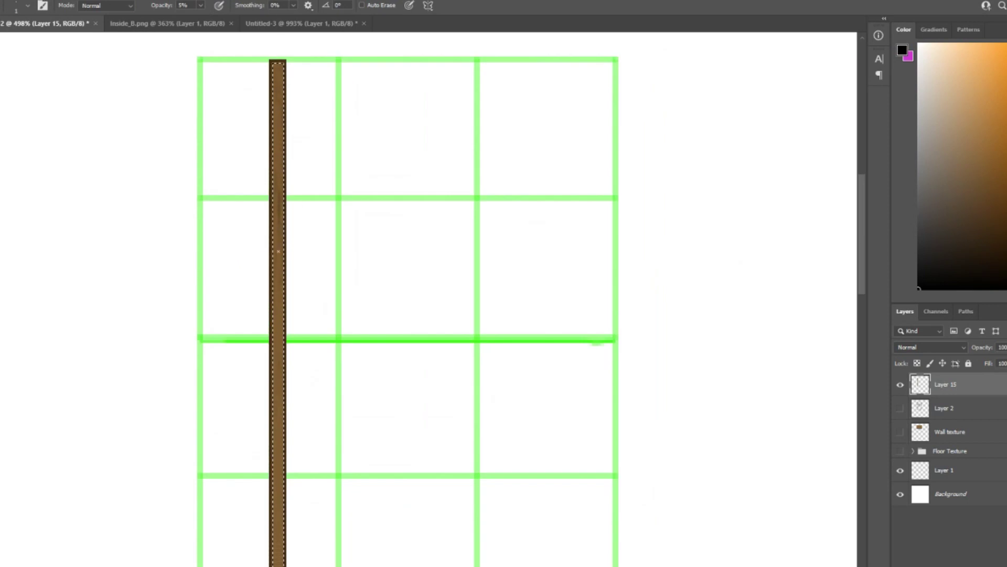
scroll(261, 526, "down", 5)
scroll(264, 209, "up", 1)
Duplicate the finished vertical beam and place the copy over the sketch's right vertical beam
scroll(263, 209, "up", 5)
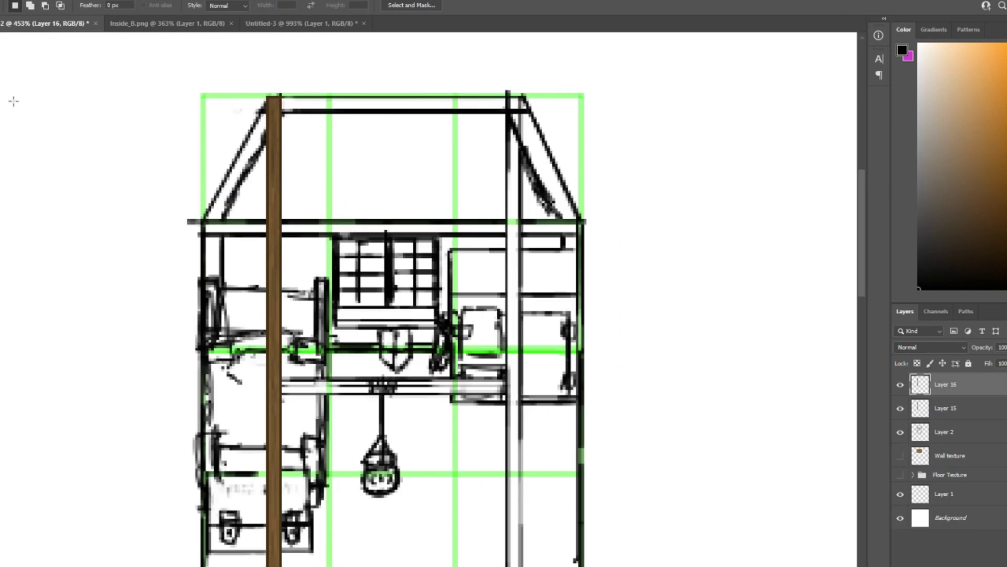
key("ctrl+t")
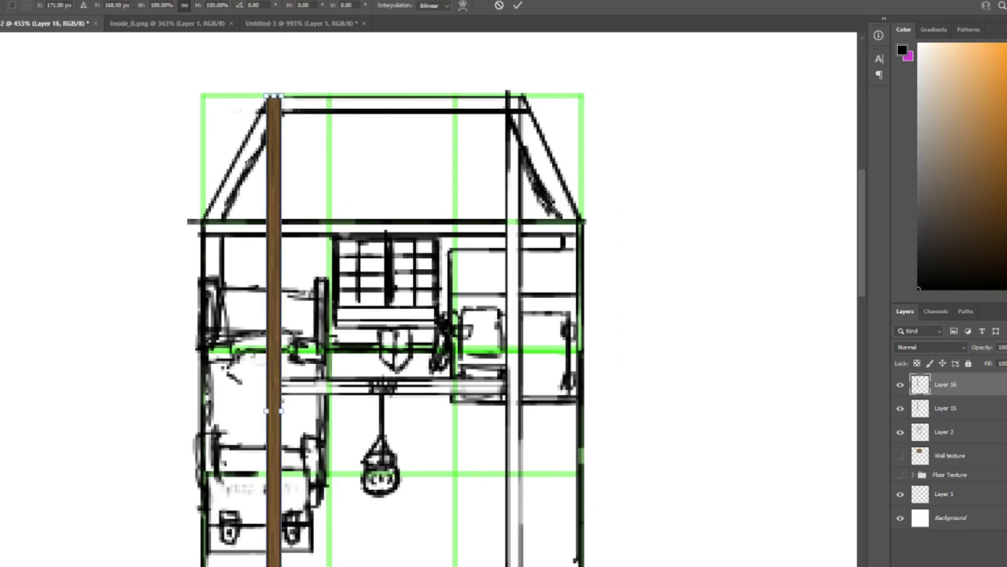
left_click_drag(276, 139, 513, 149)
key("Return")
Paste another beam copy, rotate it 90° clockwise and place it over the sketch's crossbeam above the hanging lantern
scroll(368, 268, "down", 6)
scroll(368, 330, "down", 1)
scroll(396, 407, "up", 4)
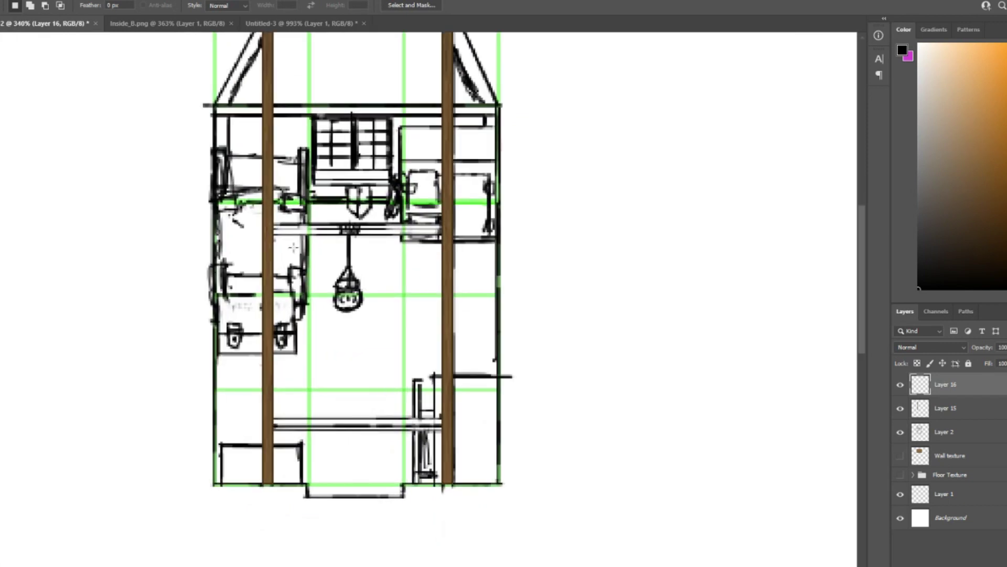
scroll(293, 248, "down", 3)
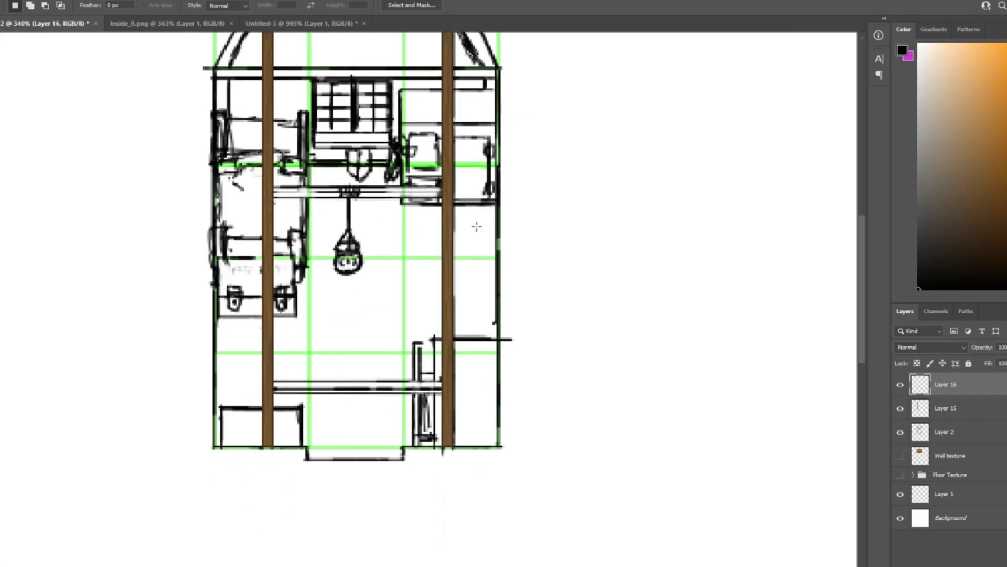
key("ctrl+v")
key("ctrl+t")
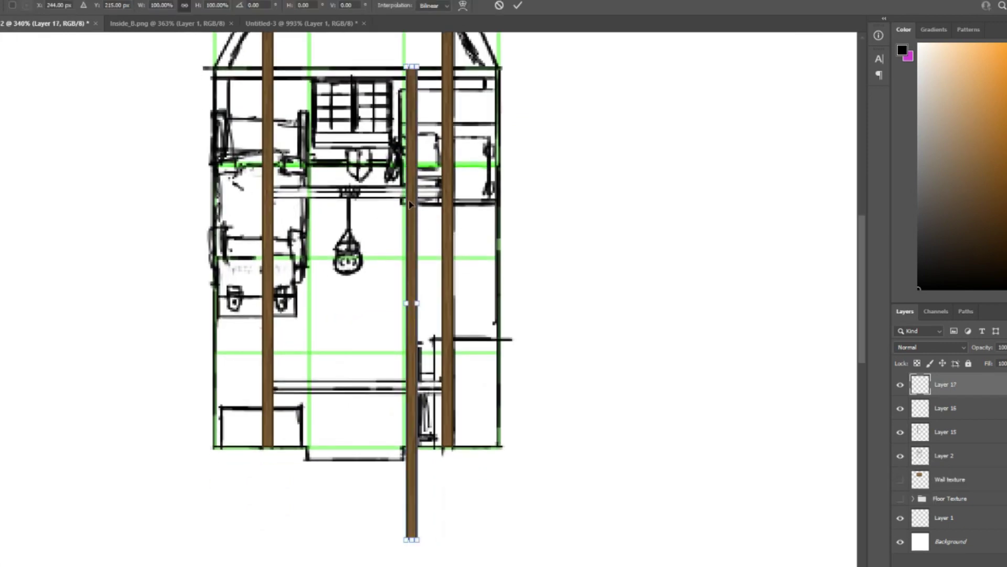
left_click_drag(410, 204, 640, 167)
right_click(642, 164)
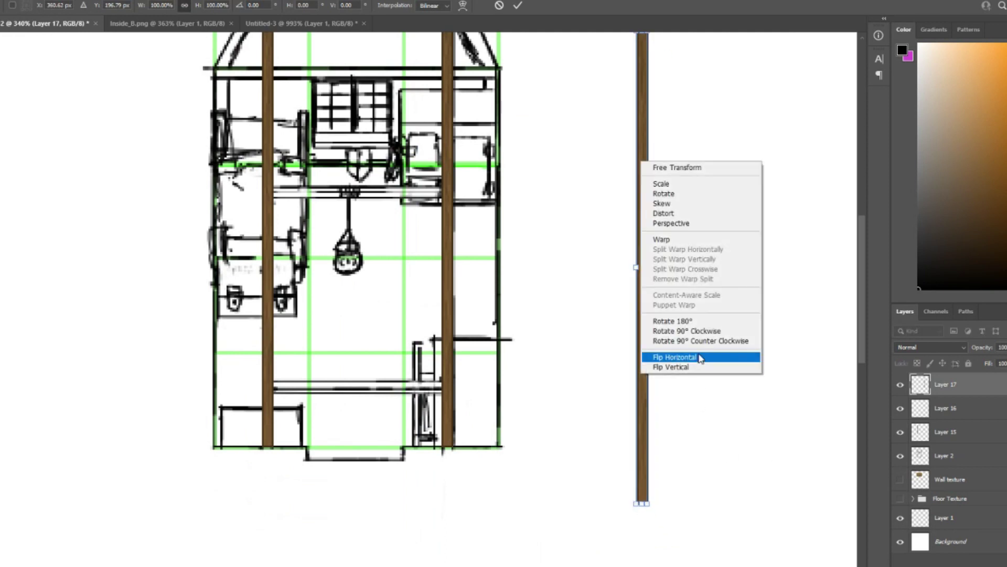
left_click(703, 331)
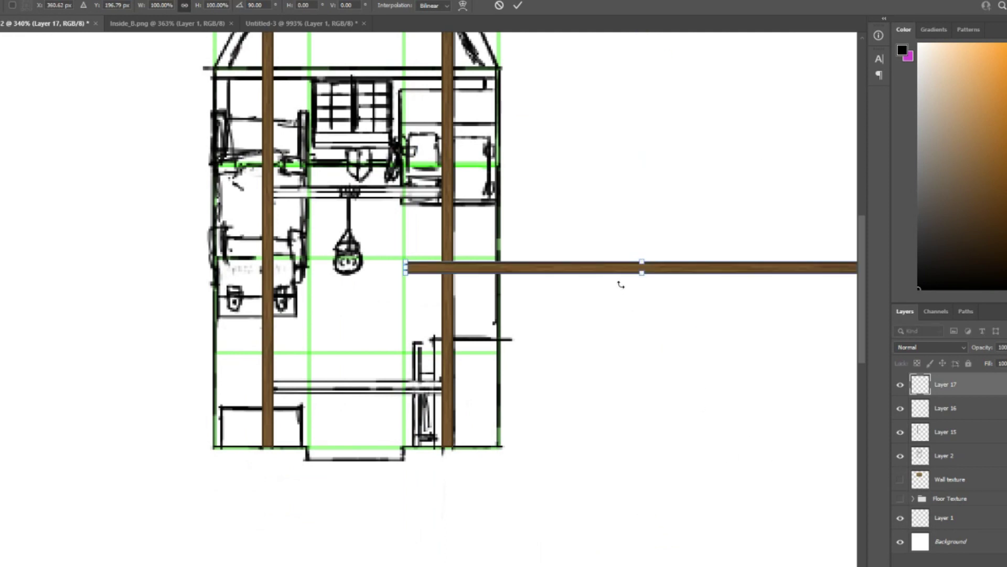
left_click_drag(691, 274, 431, 197)
key("Return")
Delete the crossbeam's ends that stick out beyond the two vertical beams
scroll(338, 190, "up", 4)
left_click_drag(796, 137, 491, 281)
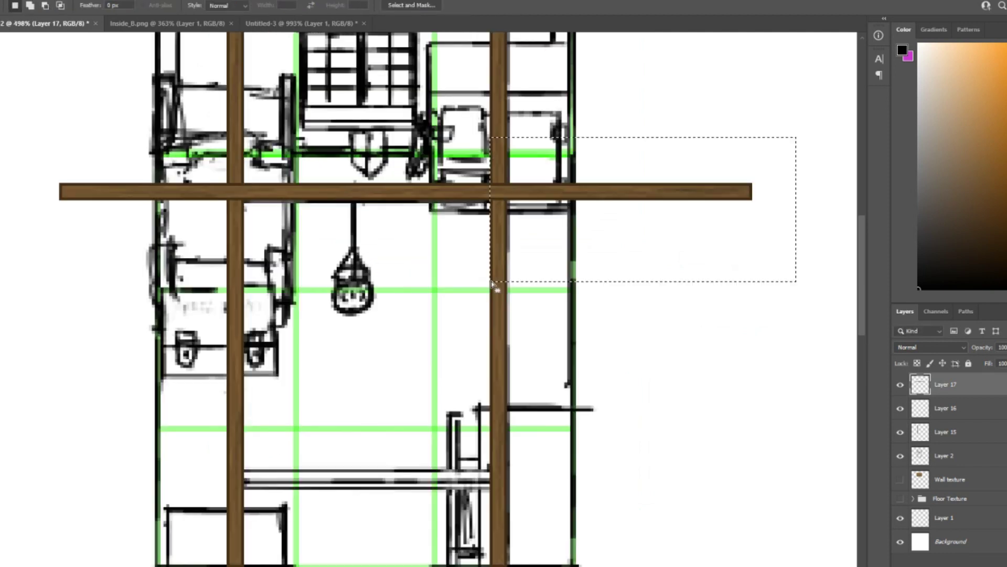
key("Delete")
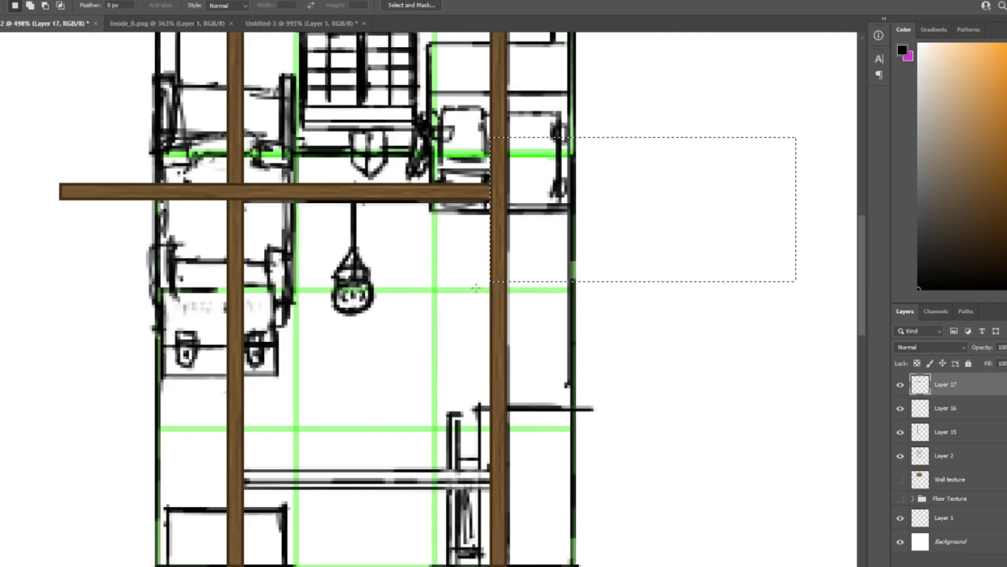
left_click_drag(27, 124, 247, 326)
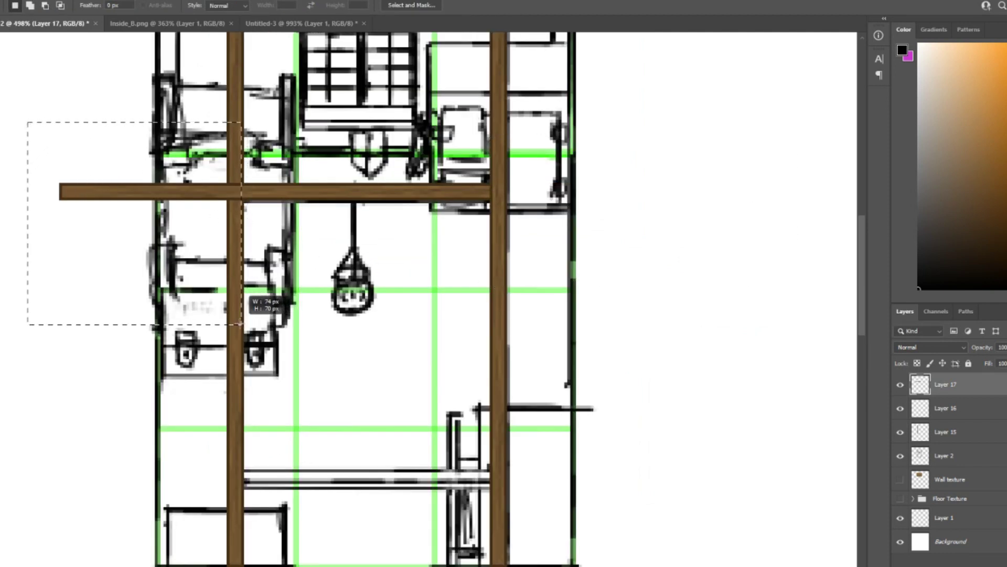
left_click(244, 328)
key("Delete")
key("ctrl+d")
Paste a copy of the trimmed crossbeam and align it along the original's lower edge between the vertical beams
scroll(165, 193, "up", 3)
key("ctrl+v")
key("ctrl+t")
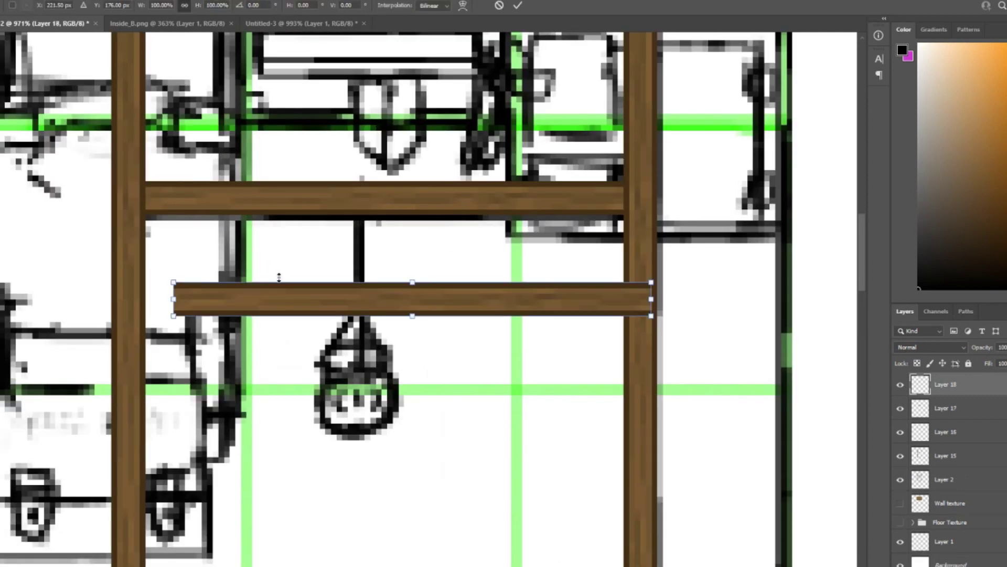
left_click_drag(293, 298, 274, 231)
key("Return")
Merge the vertical beam and crossbeam layers into a single layer
key("m")
scroll(276, 231, "down", 3)
scroll(228, 245, "up", 4)
scroll(228, 244, "down", 3)
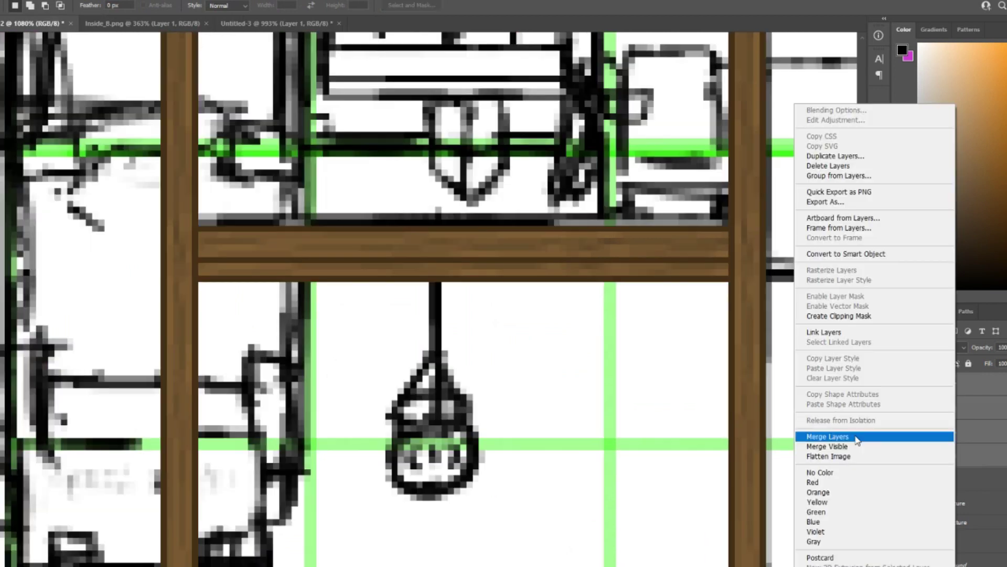
left_click(855, 436)
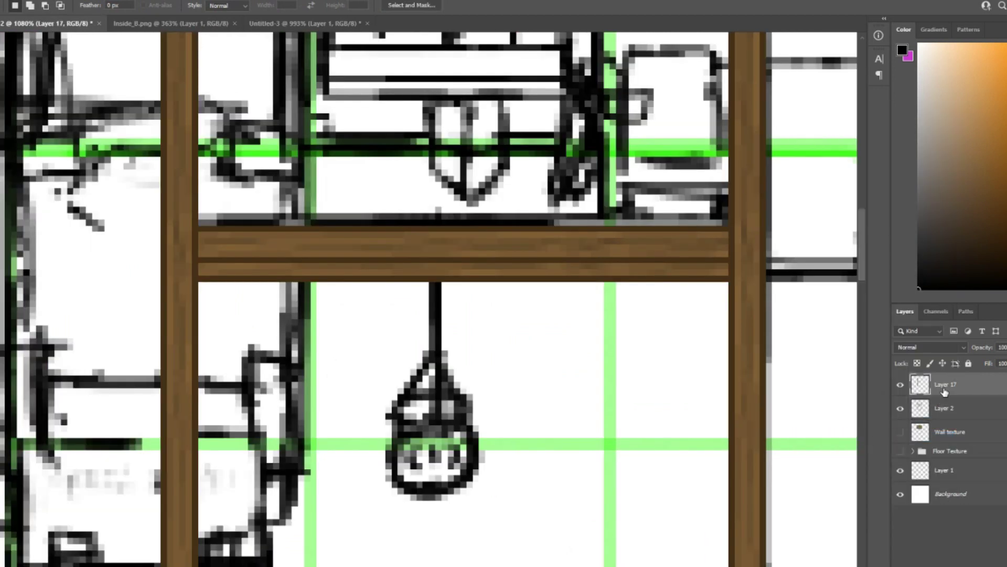
Copy the double crossbeam to a new layer and move it down onto the sketch's lower crossbeam
left_click_drag(199, 220, 728, 307)
scroll(574, 282, "down", 3)
key("ctrl+j")
key("ctrl+t")
left_click_drag(562, 181, 558, 450)
key("Return")
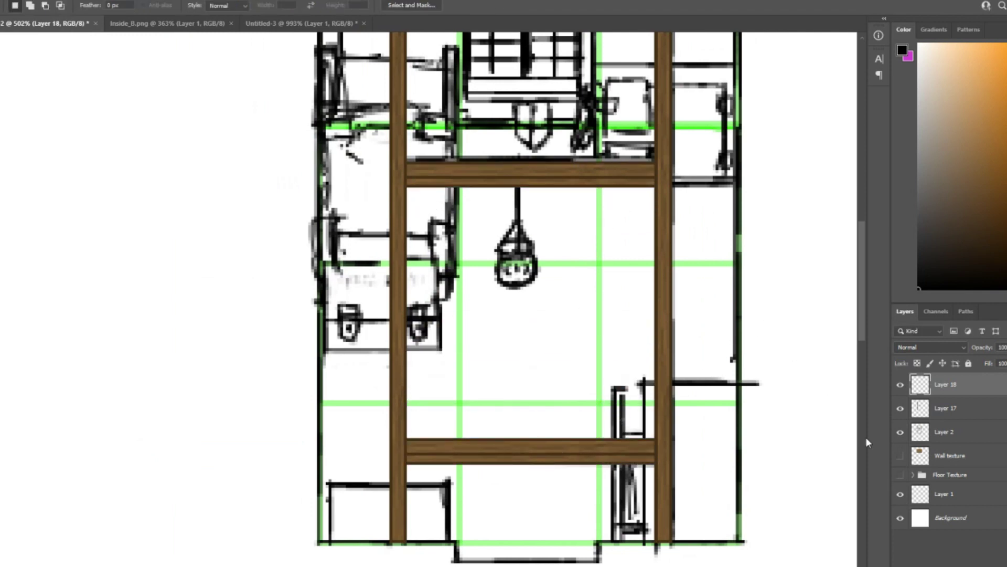
Hide the sketch, duplicate the double crossbeam and move the copy up between the vertical beams near the wall's top
left_click(900, 432)
scroll(560, 271, "down", 1)
scroll(560, 271, "up", 2)
key("ctrl+j")
key("ctrl+t")
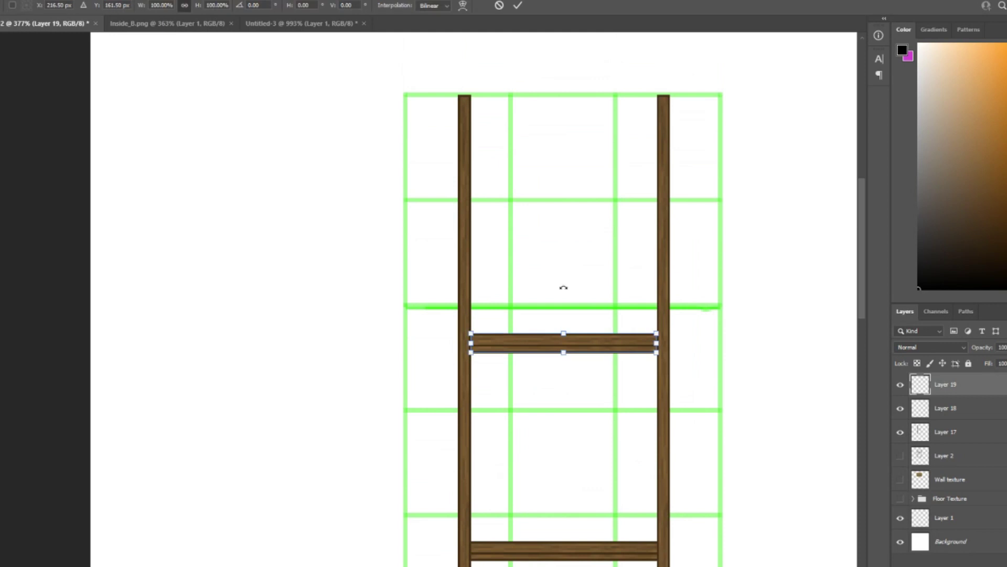
left_click_drag(585, 329, 590, 173)
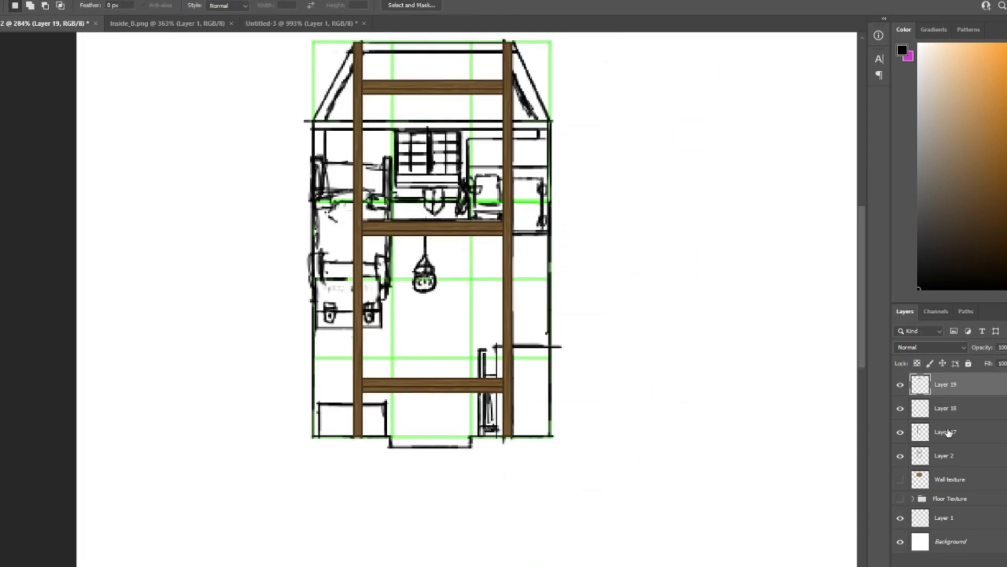
Merge the beam layers into one named Wooden Beam and show the wall and floor textures without the sketch
right_click(949, 432)
left_click(884, 437)
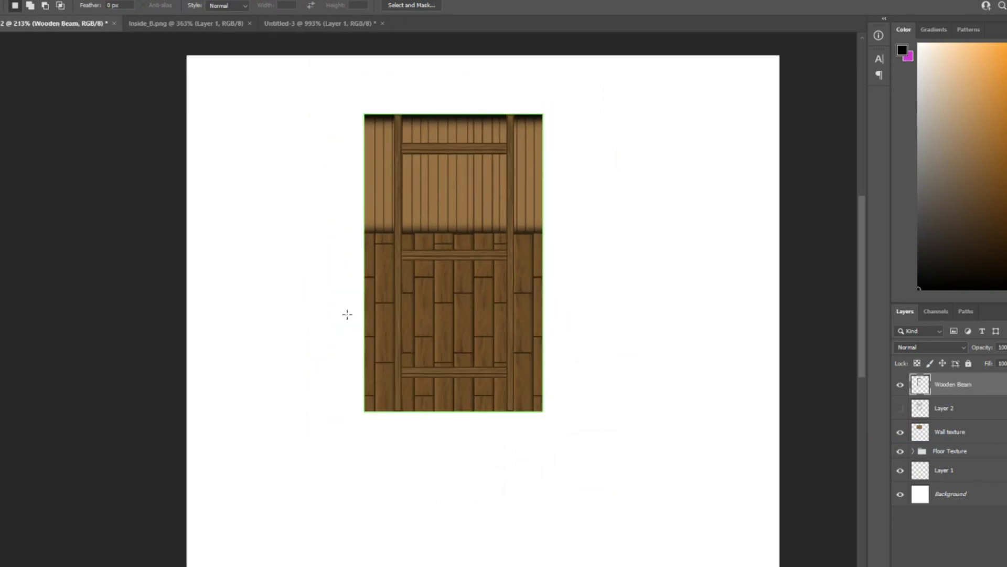
scroll(338, 270, "up", 2)
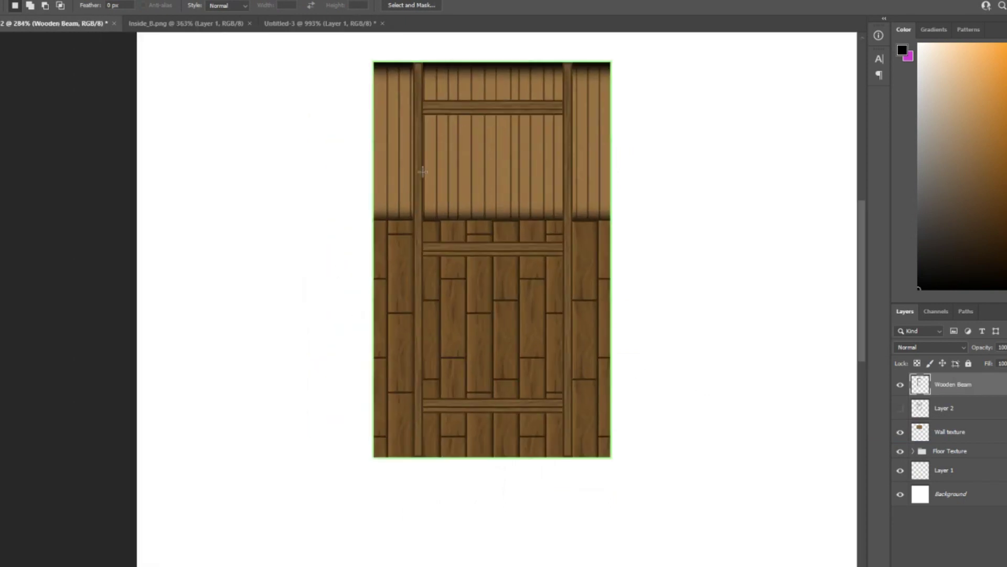
scroll(463, 366, "down", 3)
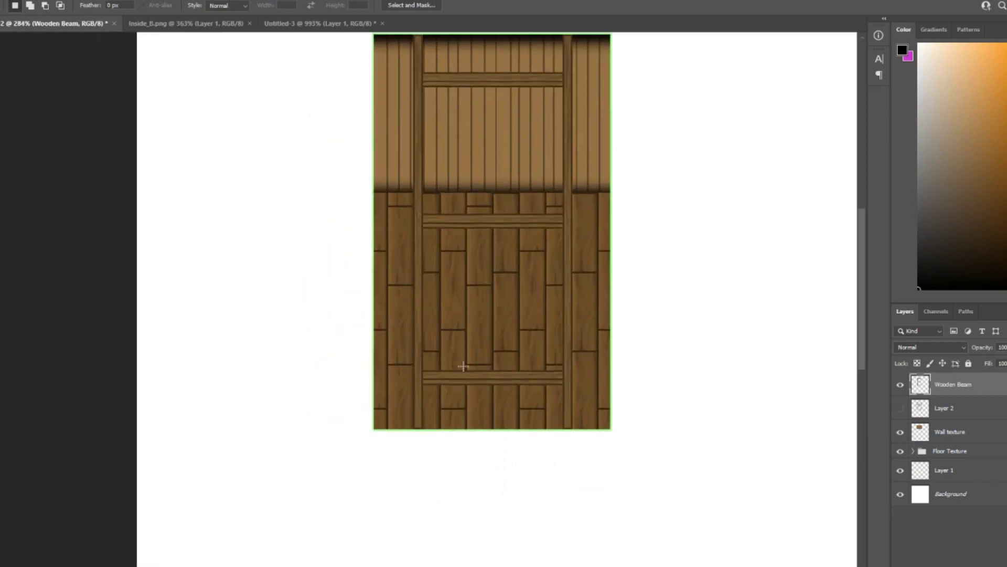
Add a new empty layer above Wooden Beam and clip it to the beams with a clipping mask
scroll(343, 204, "up", 2)
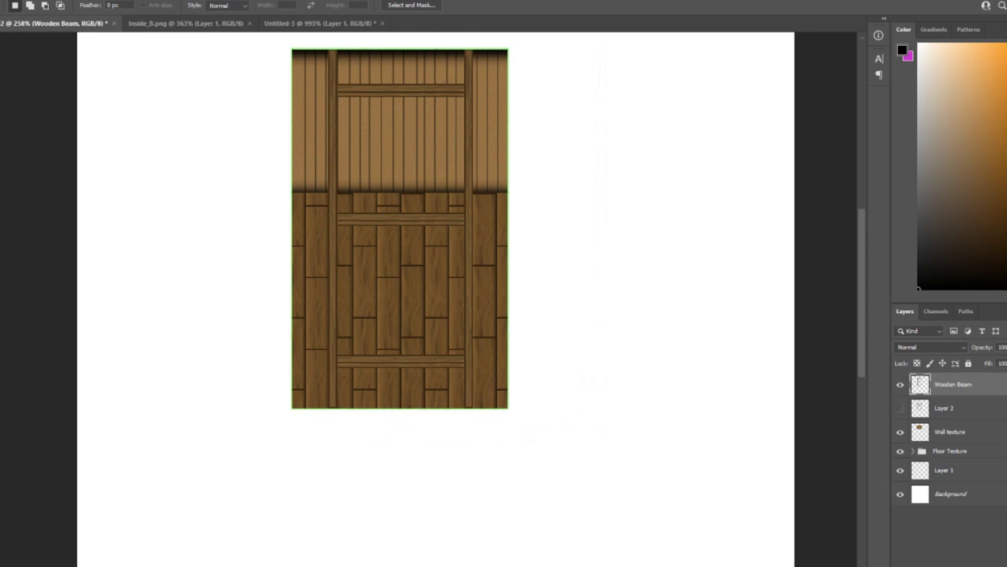
key("ctrl+j")
right_click(949, 386)
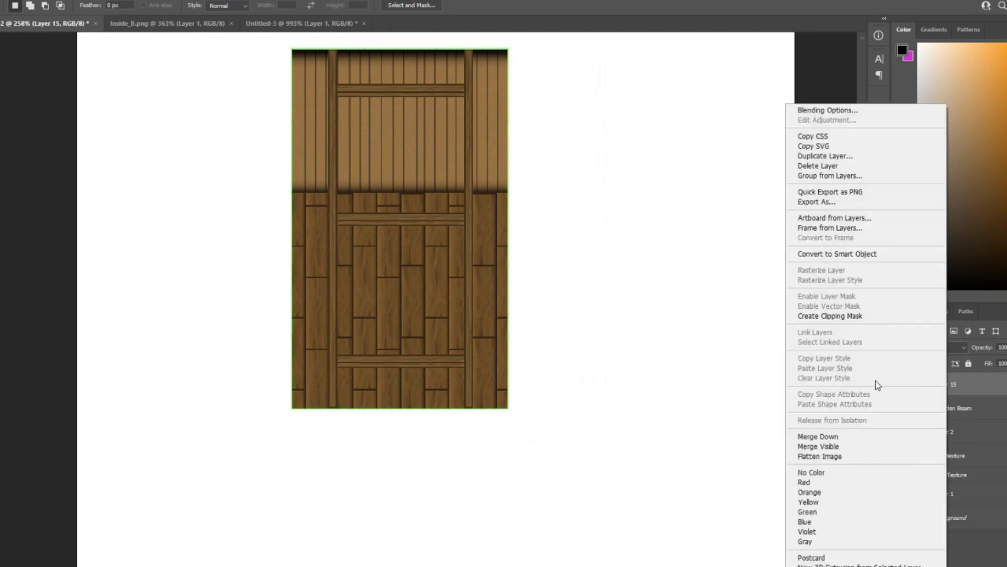
left_click(831, 317)
Darken all the beams on the clipped layer with a black brush at 42% opacity
key("b")
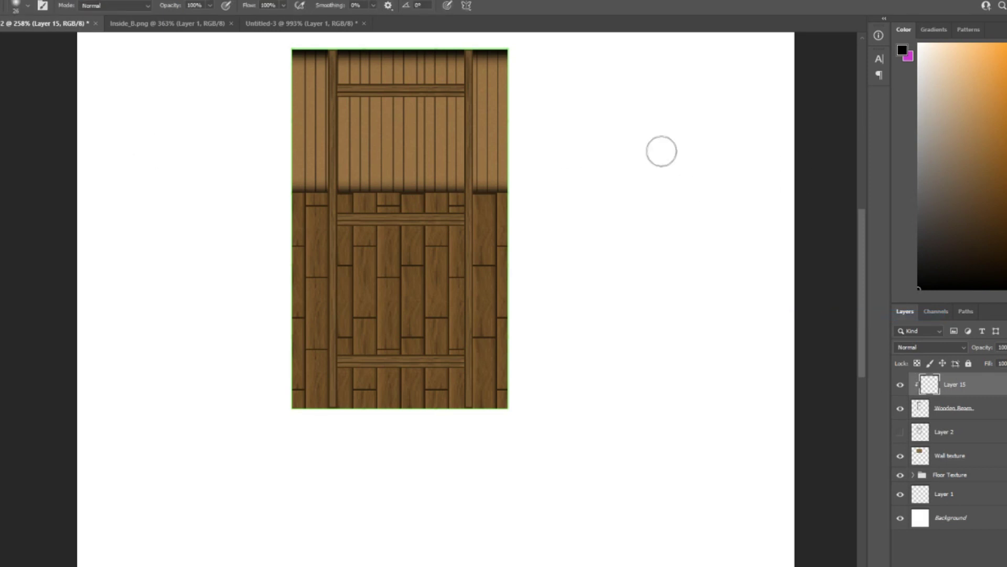
mouse_move(236, 60)
left_mouse_down()
mouse_move(539, 66)
mouse_move(289, 57)
mouse_move(174, 78)
mouse_move(170, 119)
mouse_move(76, 152)
mouse_move(181, 197)
mouse_move(265, 217)
mouse_move(172, 258)
mouse_move(605, 309)
mouse_move(579, 339)
mouse_move(663, 373)
mouse_move(646, 409)
left_mouse_up()
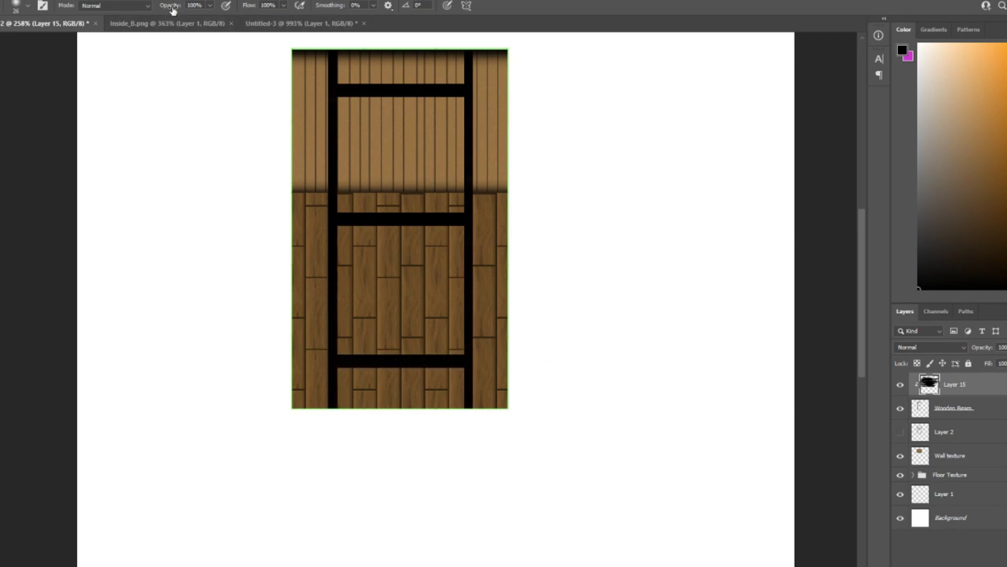
key("ctrl+z")
left_click(209, 5)
mouse_move(314, 39)
left_mouse_down()
mouse_move(449, 85)
mouse_move(370, 65)
mouse_move(337, 106)
mouse_move(356, 298)
mouse_move(320, 406)
mouse_move(328, 331)
mouse_move(430, 343)
mouse_move(356, 354)
mouse_move(439, 363)
mouse_move(471, 397)
mouse_move(456, 181)
left_mouse_up()
left_click_drag(464, 219, 339, 219)
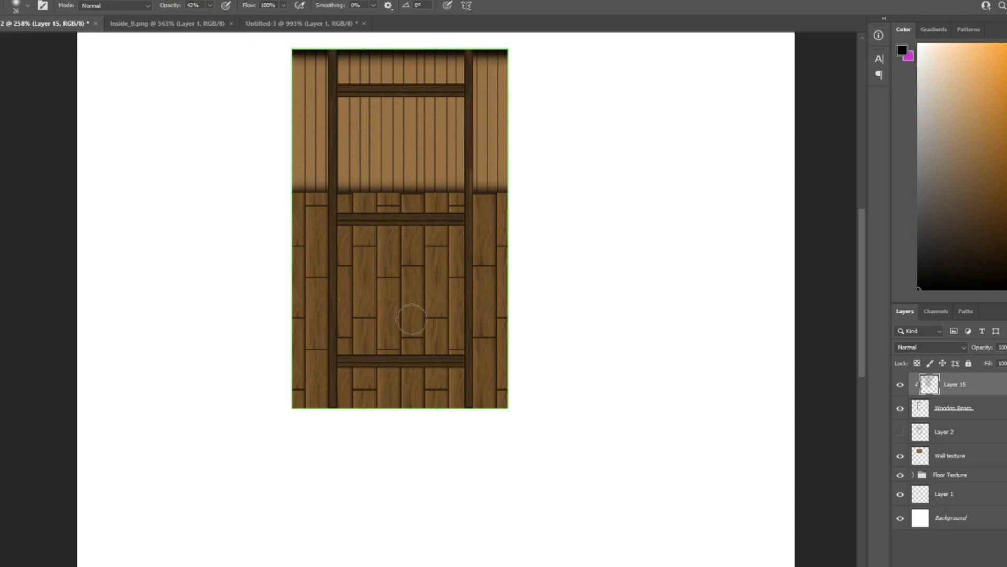
Try a second black brush pass over the beams to darken them further
scroll(374, 249, "down", 2)
scroll(347, 269, "up", 2)
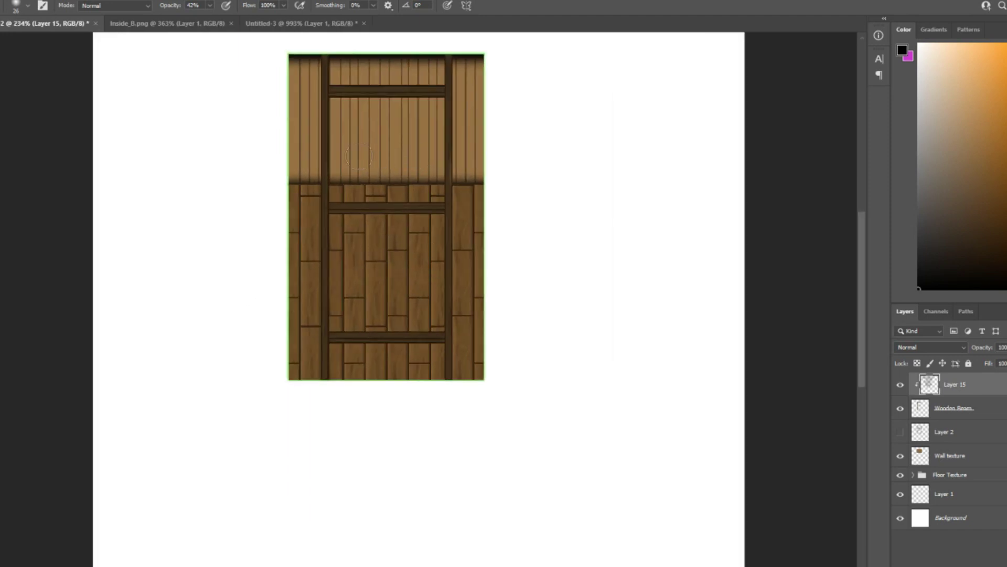
mouse_move(332, 96)
left_mouse_down()
mouse_move(309, 446)
mouse_move(644, 117)
mouse_move(242, 98)
mouse_move(293, 176)
left_mouse_up()
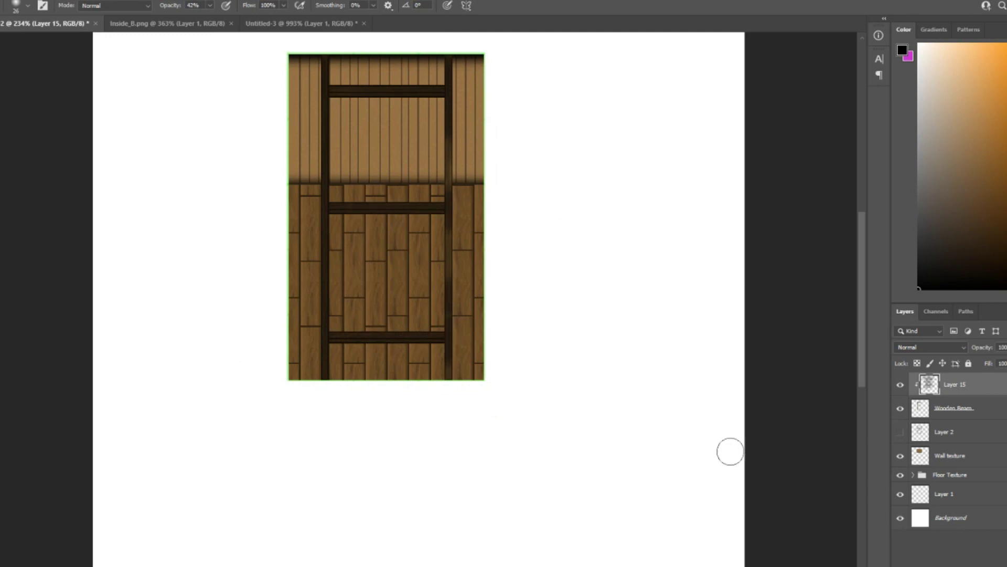
scroll(524, 206, "up", 3)
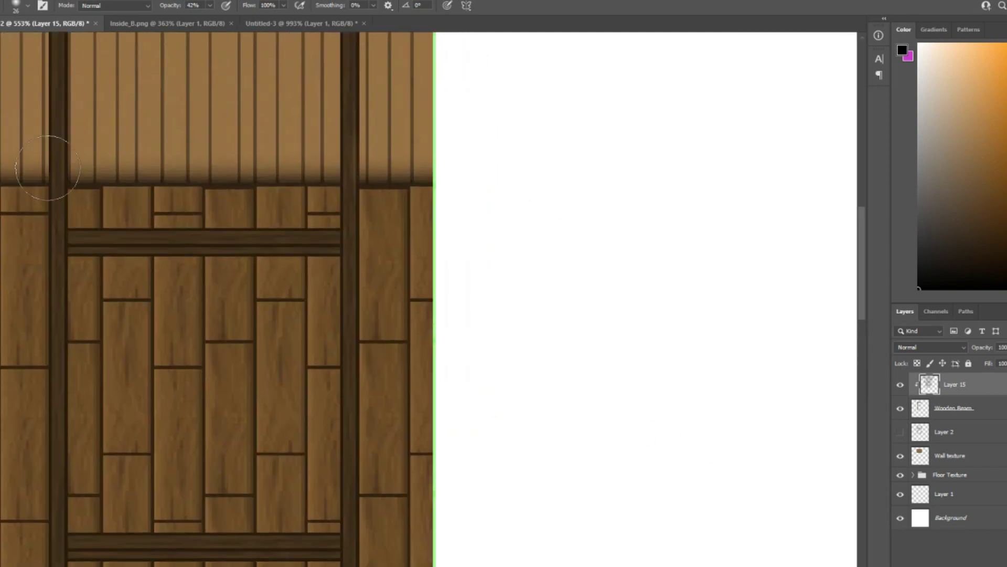
Select both vertical beams and the upper plank of each of the three crossbeams with the rectangular marquee
key("m")
scroll(77, 251, "up", 2)
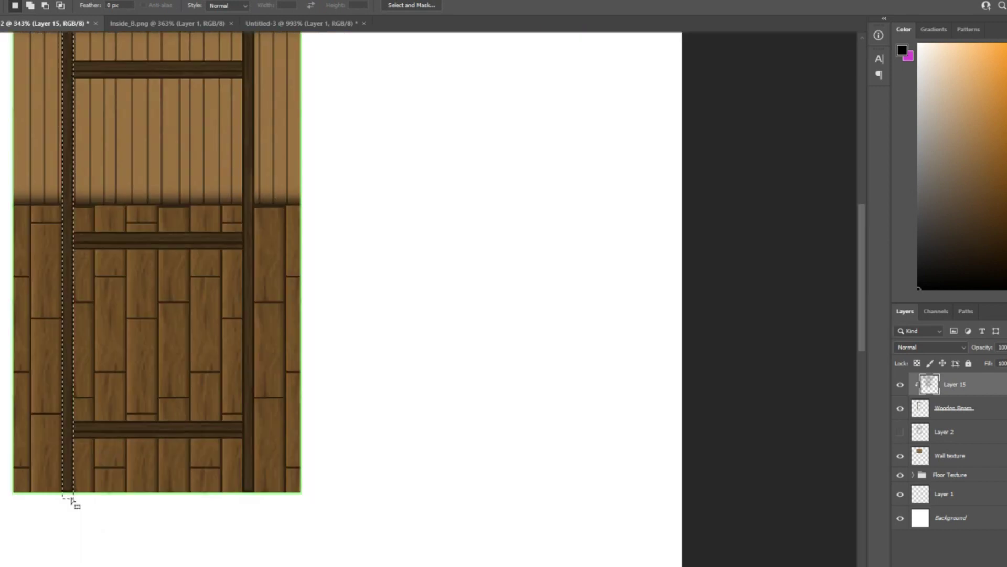
scroll(200, 486, "up", 4)
left_click_drag(278, 498, 262, 32)
scroll(177, 340, "up", 5)
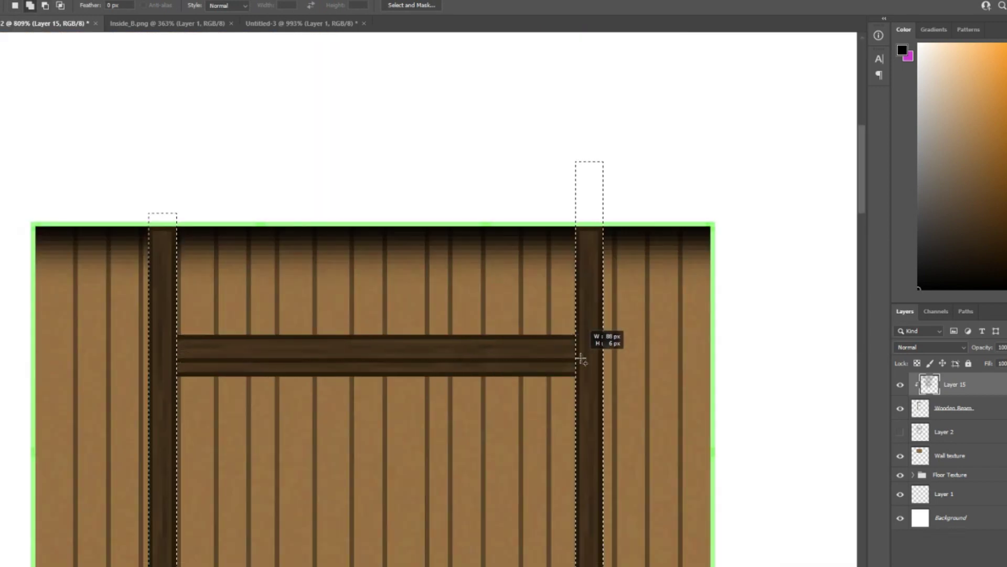
scroll(502, 376, "down", 3)
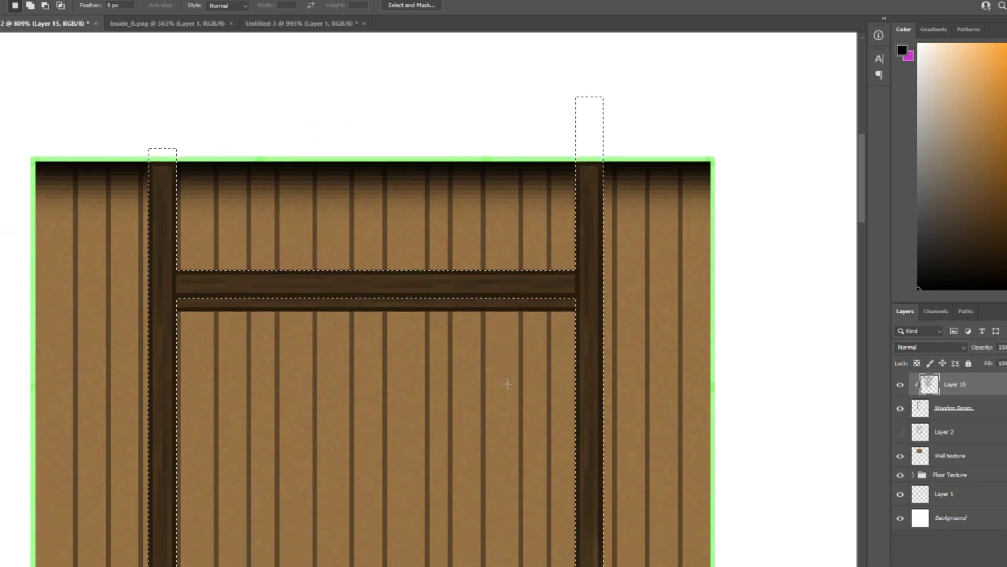
scroll(506, 400, "down", 2)
scroll(506, 400, "down", 3)
scroll(340, 397, "up", 3)
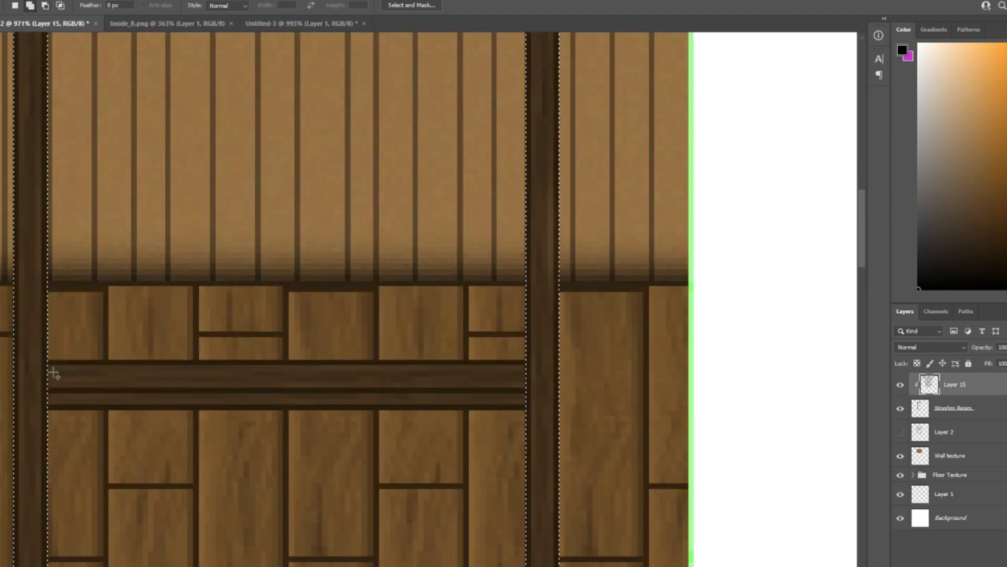
scroll(53, 369, "down", 4)
Shade the selected beam areas with a black brush at 13% opacity and deselect them
key("b")
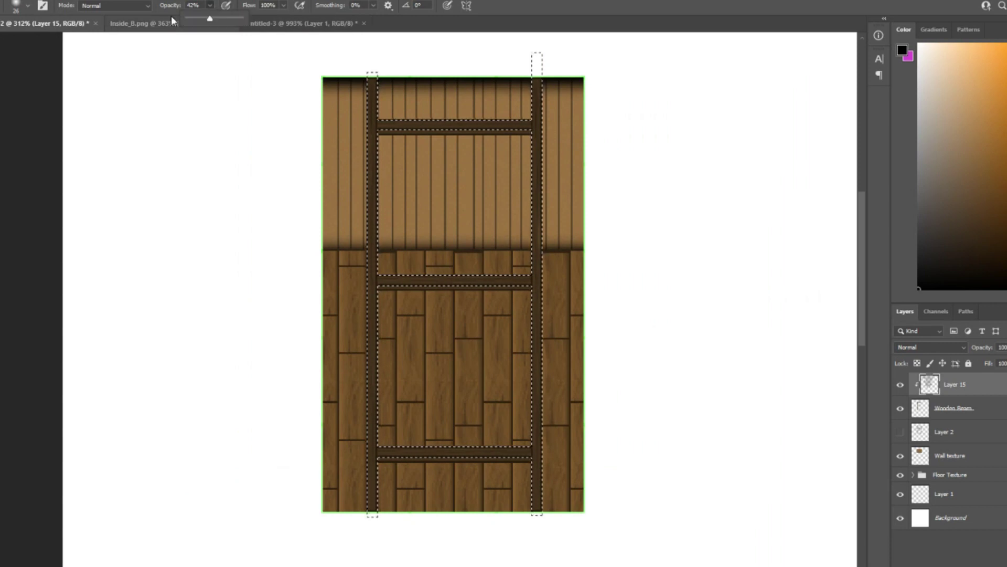
left_click(190, 19)
left_click_drag(193, 20, 196, 20)
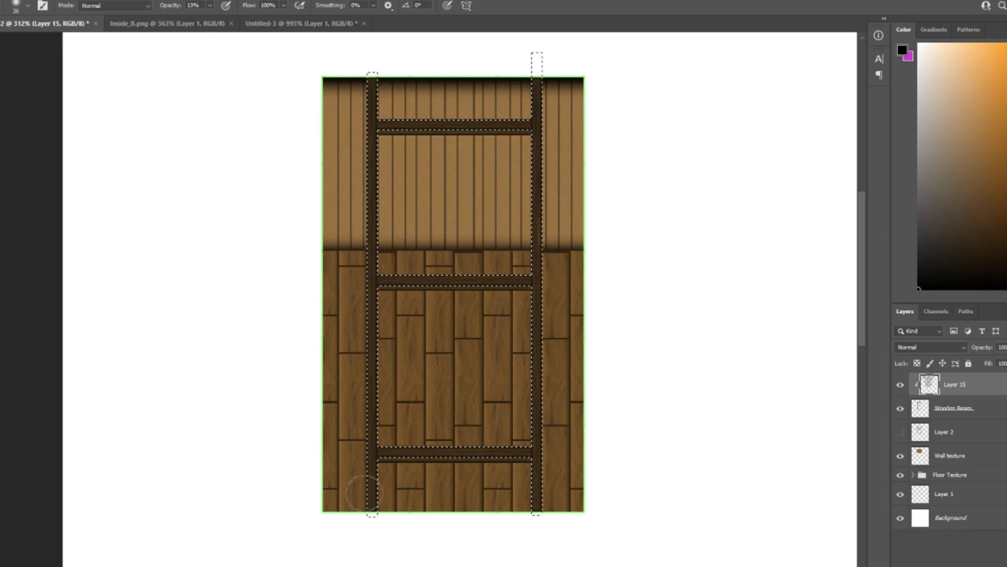
key("m")
left_click(269, 159)
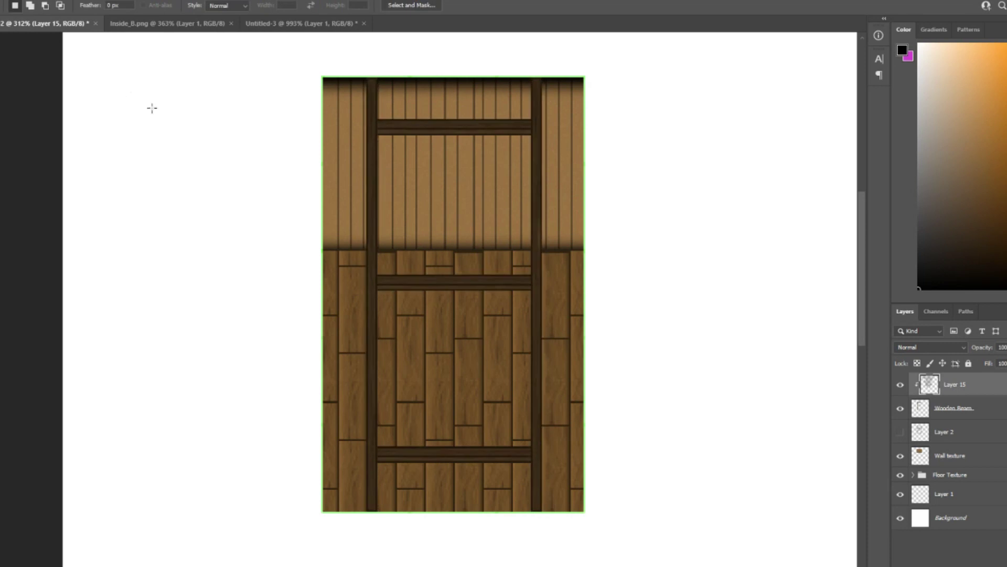
scroll(449, 277, "down", 3)
scroll(353, 142, "up", 6)
scroll(352, 147, "up", 2)
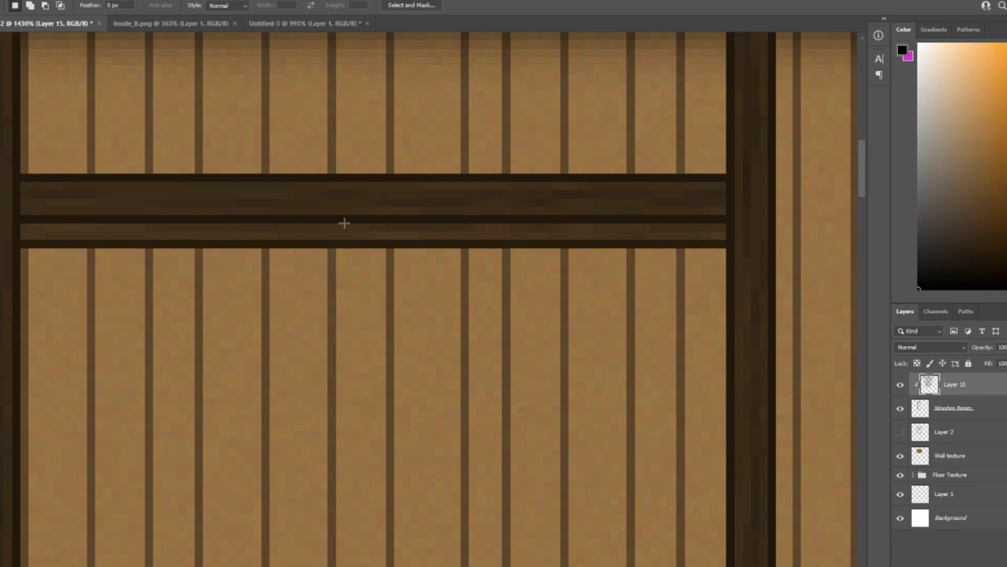
scroll(344, 223, "down", 8)
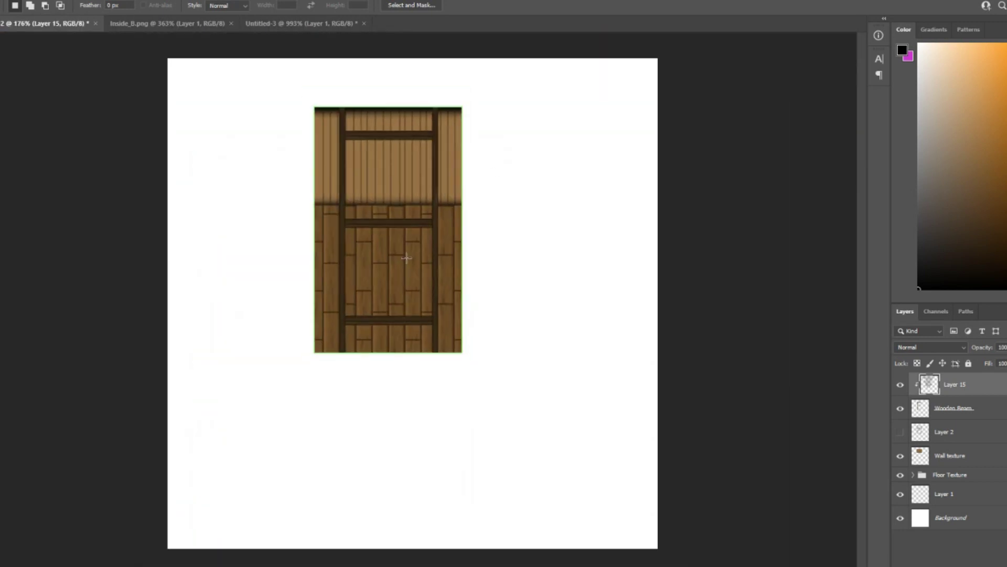
scroll(407, 257, "down", 3)
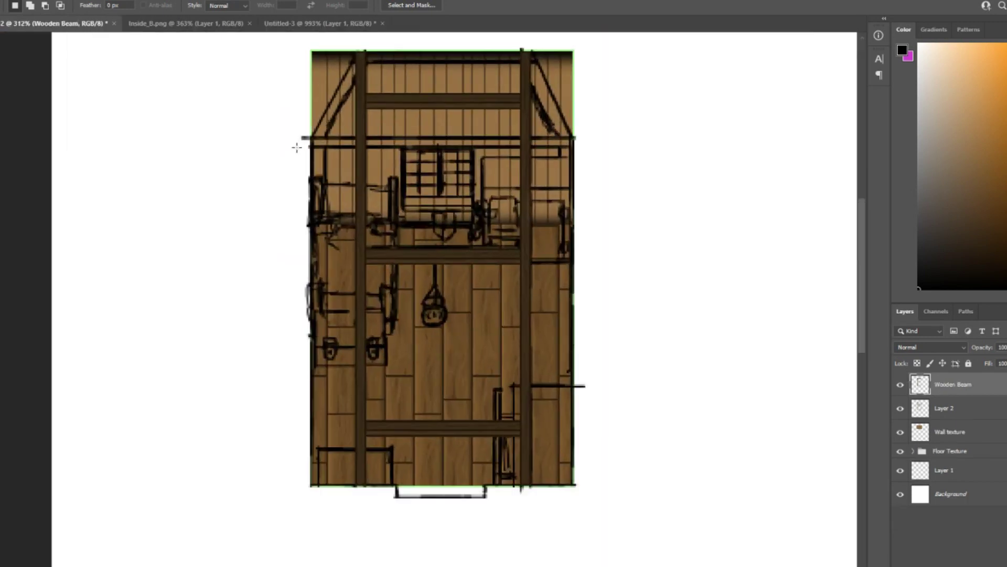
Add faint white wood-grain strokes at 1% opacity inside the short beam on the Wall Beam layer
scroll(362, 137, "up", 2)
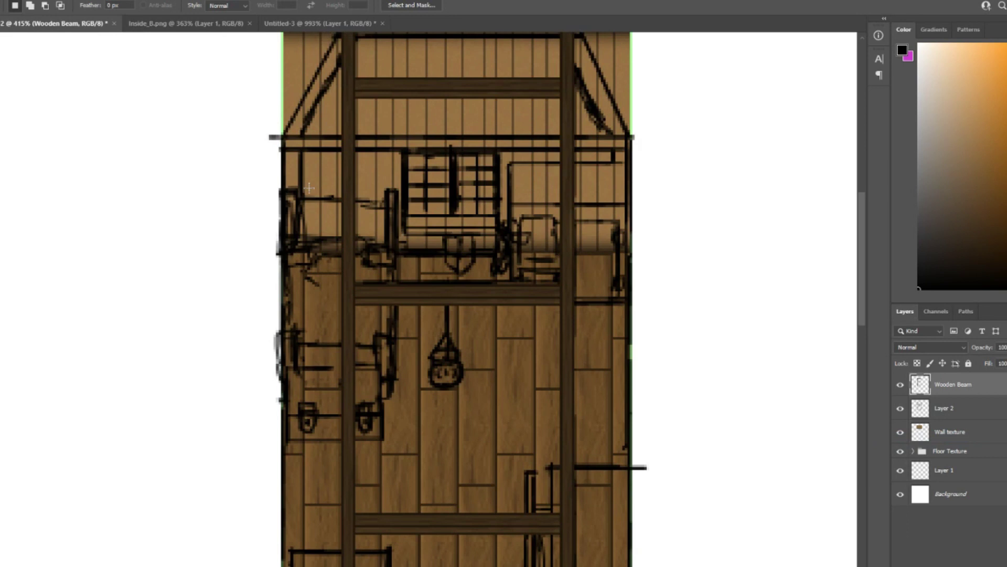
scroll(288, 171, "up", 2)
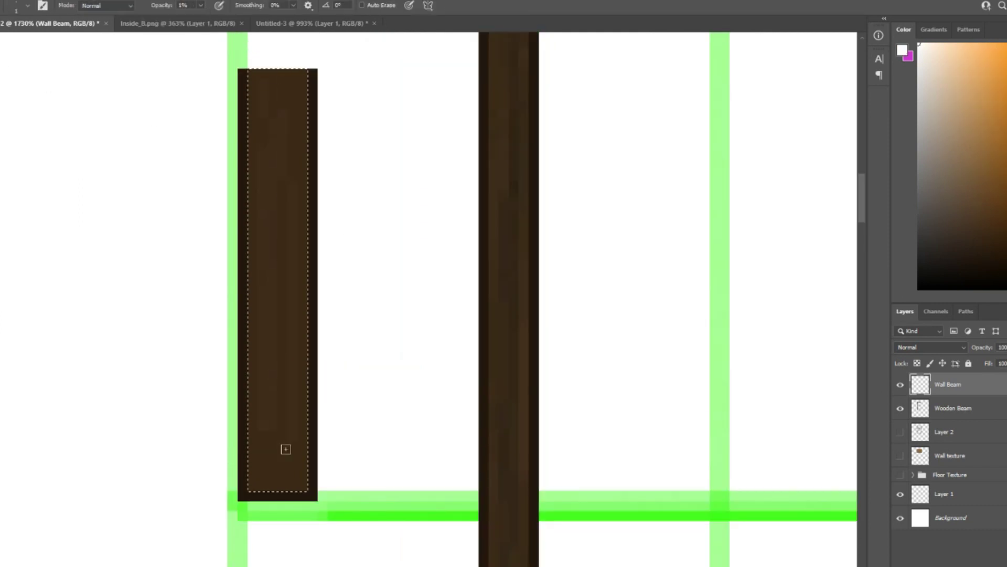
left_click_drag(284, 449, 303, 273)
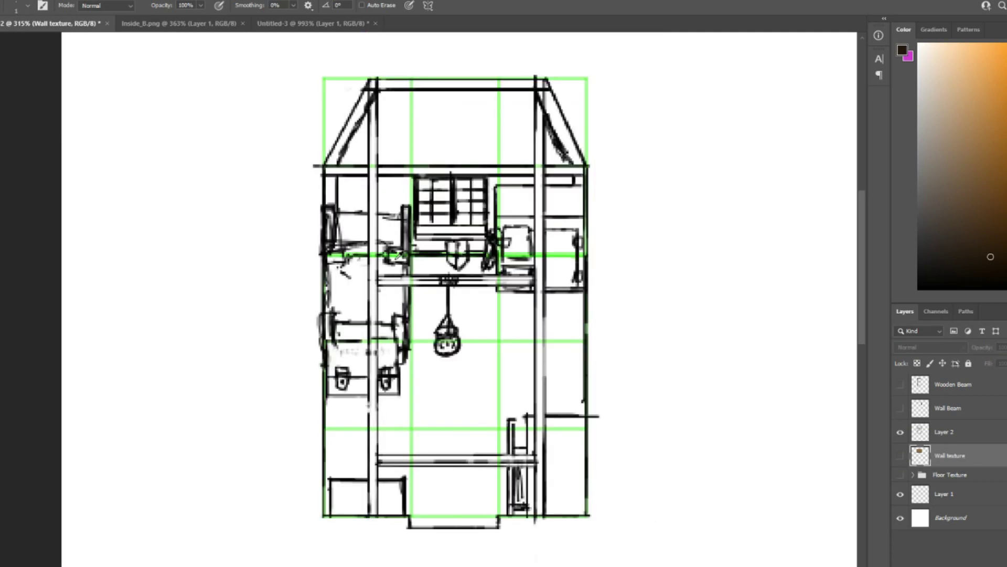
Examine the sketched furniture layout on the green tile grid, with the beam, wall and floor layers hidden
scroll(398, 255, "up", 3)
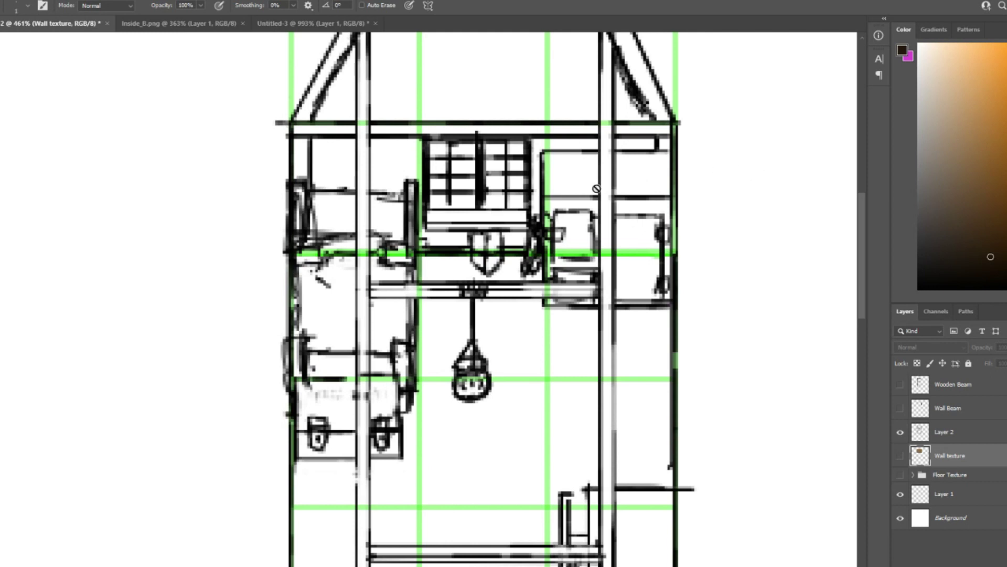
scroll(560, 239, "down", 5)
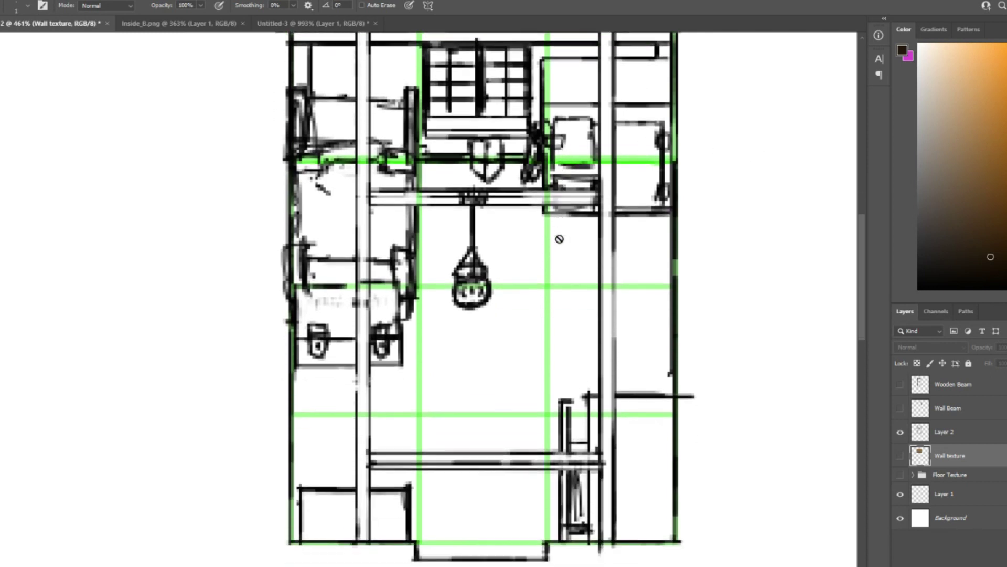
scroll(530, 236, "down", 5)
scroll(424, 209, "up", 4)
scroll(485, 218, "up", 2)
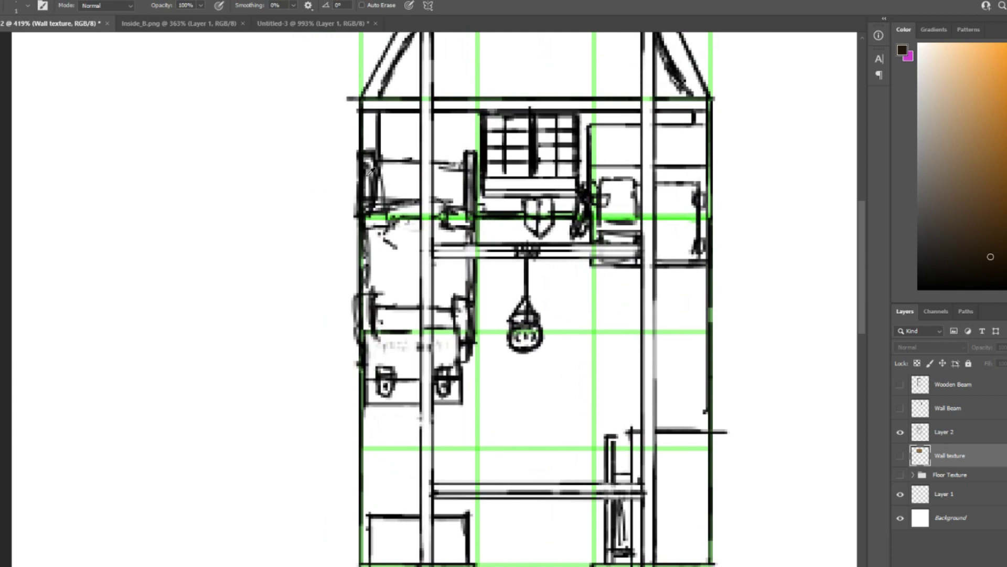
scroll(371, 170, "up", 3)
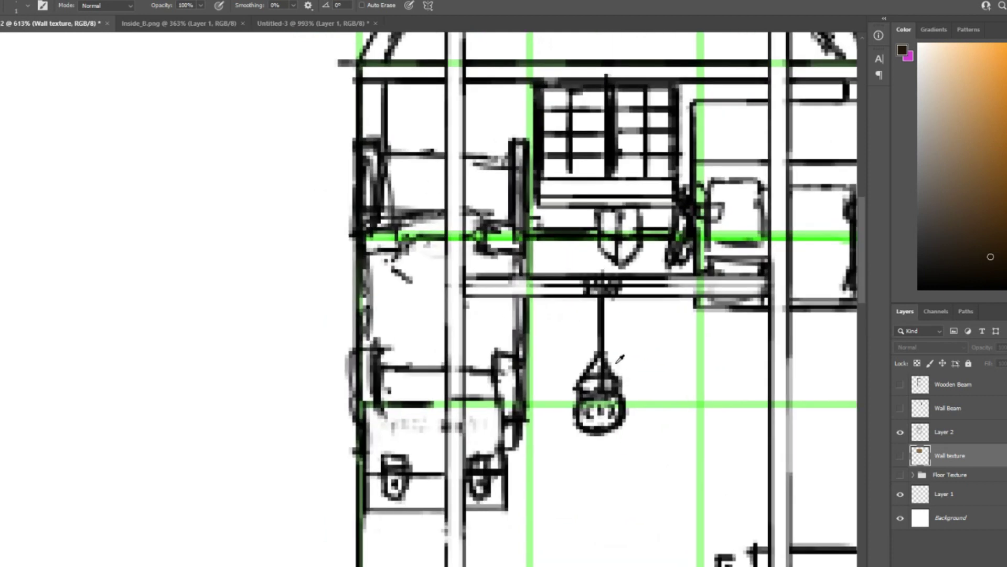
scroll(430, 283, "down", 3)
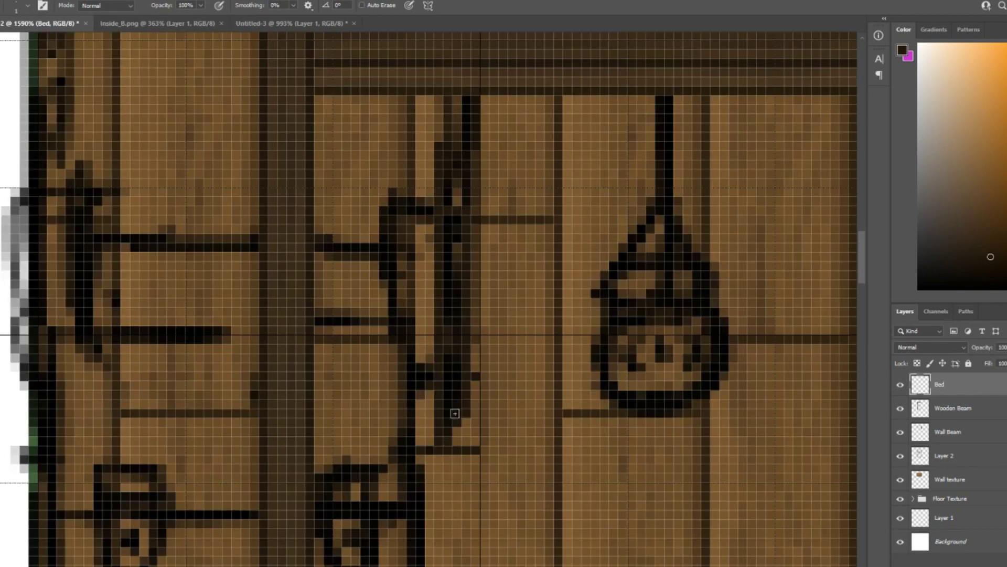
Draw dark brown pencil strokes for the bed on the Bed layer, following the sketch
left_click_drag(389, 123, 526, 169)
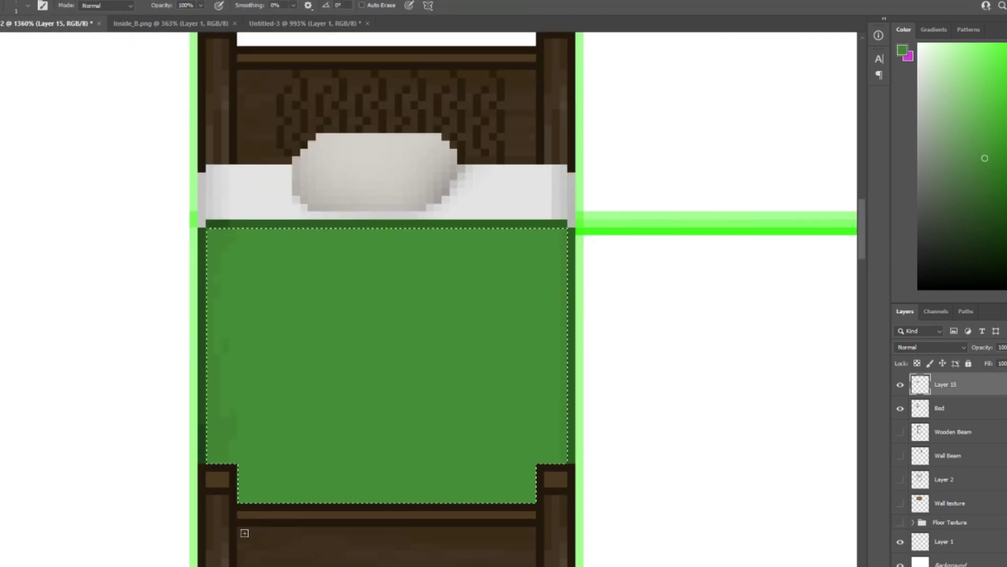
Shade the selected green blanket on Layer 15 with darker vertical folds and dithered edges, and deselect it
scroll(302, 235, "up", 5)
scroll(623, 187, "down", 5)
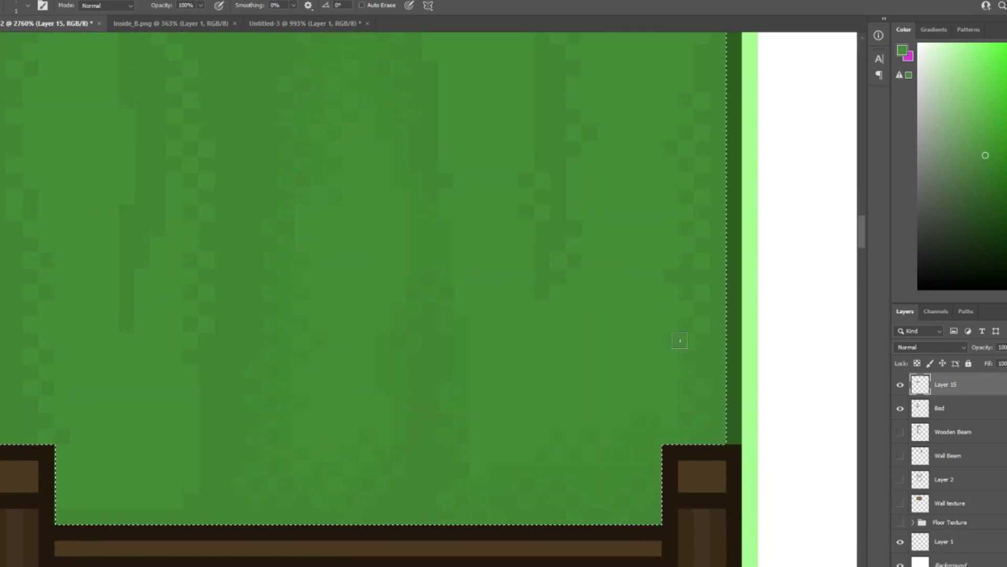
scroll(657, 333, "up", 3)
scroll(494, 155, "left", 5)
scroll(495, 156, "down", 1)
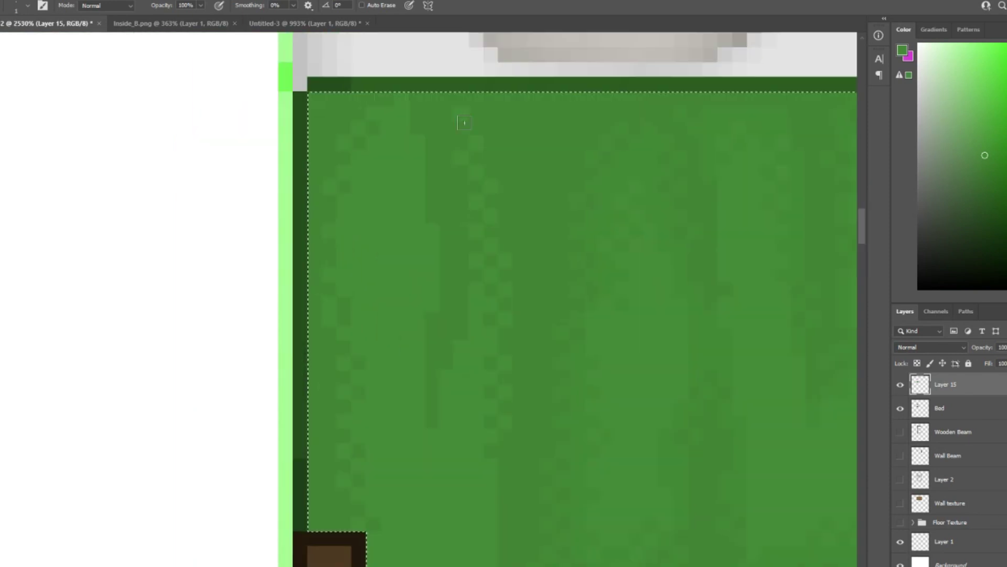
scroll(353, 395, "down", 2)
scroll(479, 463, "up", 1)
scroll(528, 364, "right", 5)
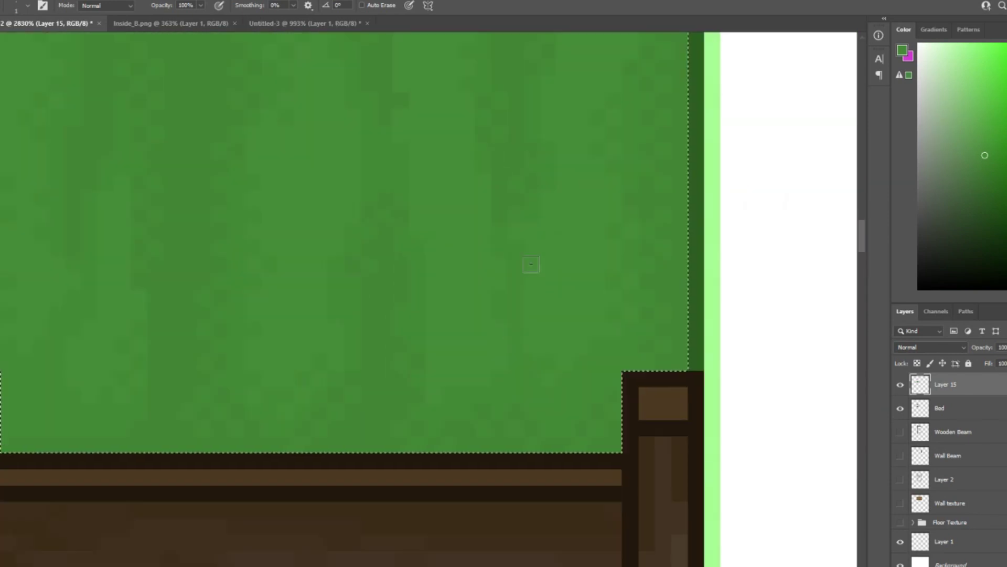
scroll(528, 364, "down", 2)
key("ctrl+d")
Draw a pencil stroke across the blanket in a green sampled from it and pick another green as foreground colour
left_click(510, 138, "alt")
left_click_drag(511, 126, 388, 112)
left_click(981, 176)
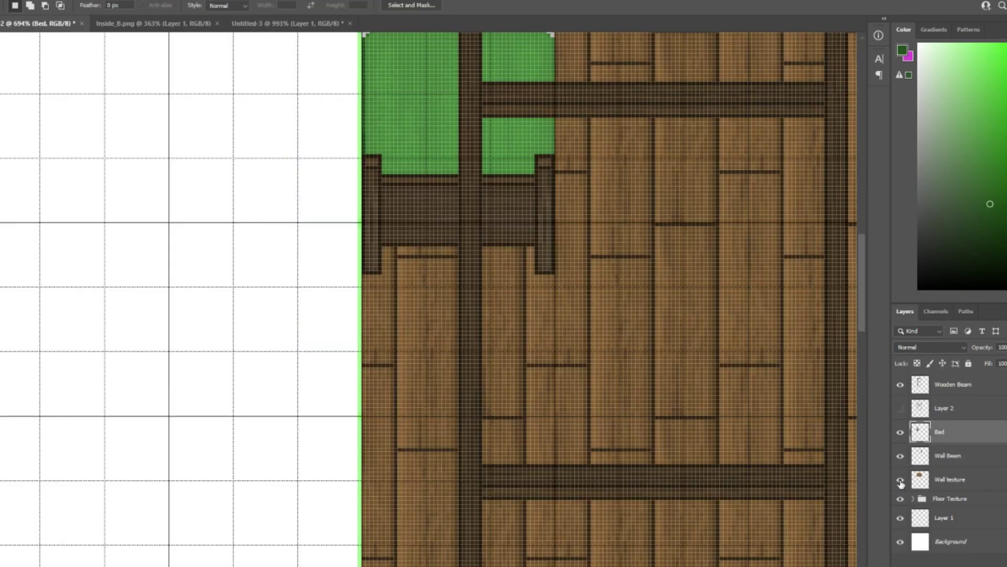
Fill an orange-brown rectangle about 40 by 28 px at the bed's foot on the Chest layer and shade its lower half with 1% black
mouse_move(349, 172)
left_mouse_down()
mouse_move(658, 387)
mouse_move(686, 383)
left_mouse_up()
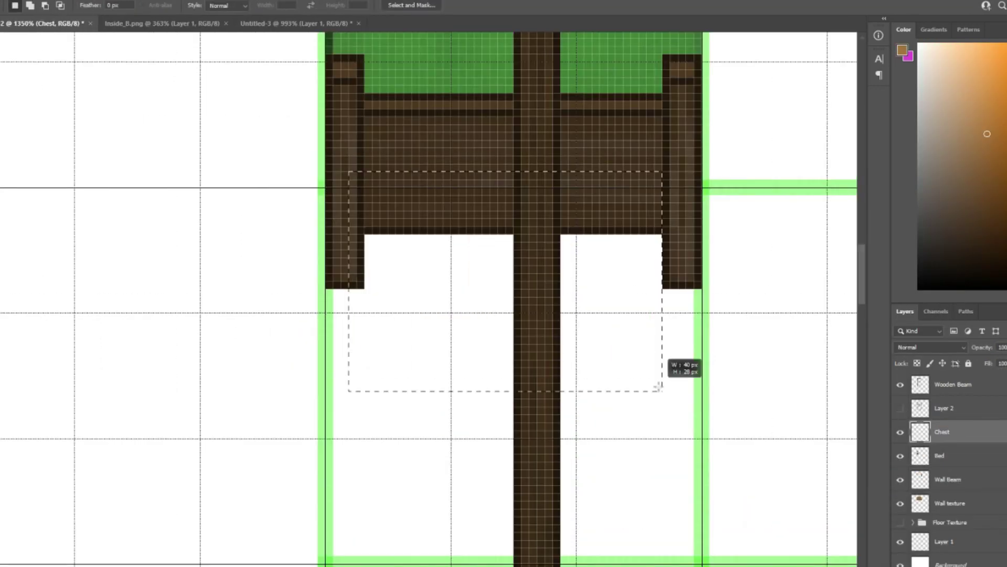
key("alt+BackSpace")
key("b")
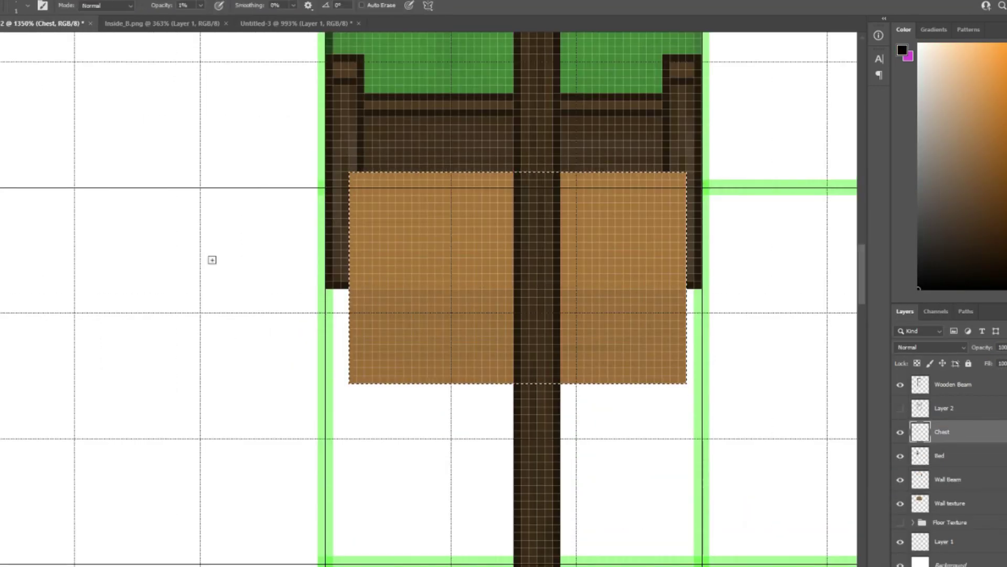
left_click_drag(362, 348, 497, 348)
left_click_drag(564, 340, 669, 340)
Draw dark lines on the chest at full opacity and mark out a small rectangle on its front beside the beam
key("0")
scroll(497, 348, "right", 3)
left_click(566, 178, "shift")
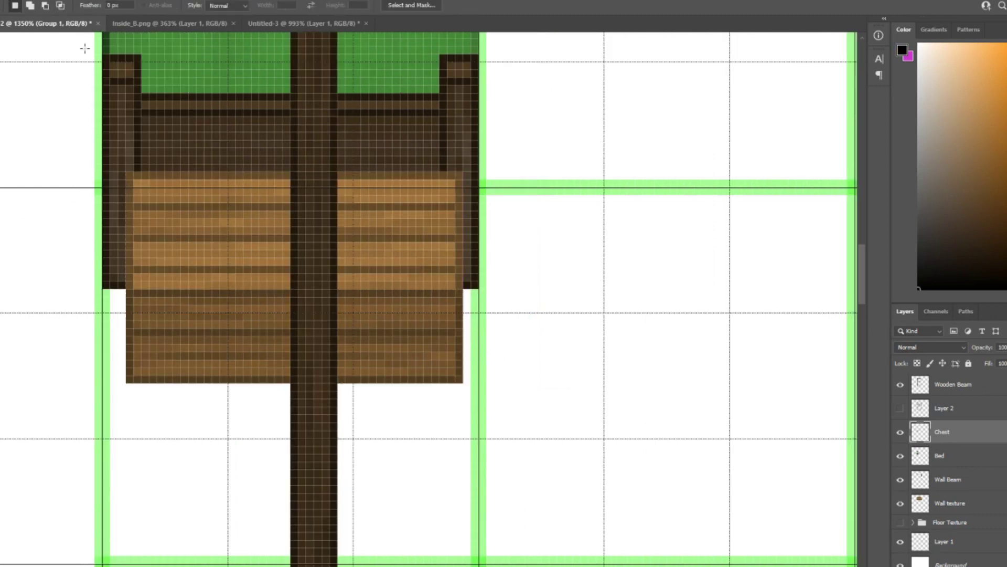
left_click_drag(341, 329, 367, 359)
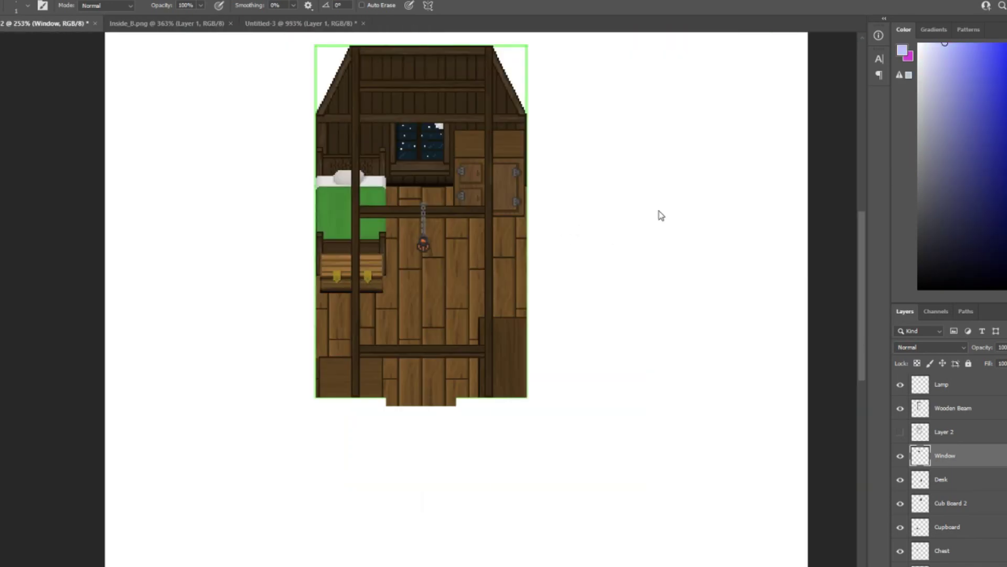
Hide the green guide outline on Layer 1, activate the Wall Beam layer and marquee-select the room's area
scroll(932, 479, "down", 3)
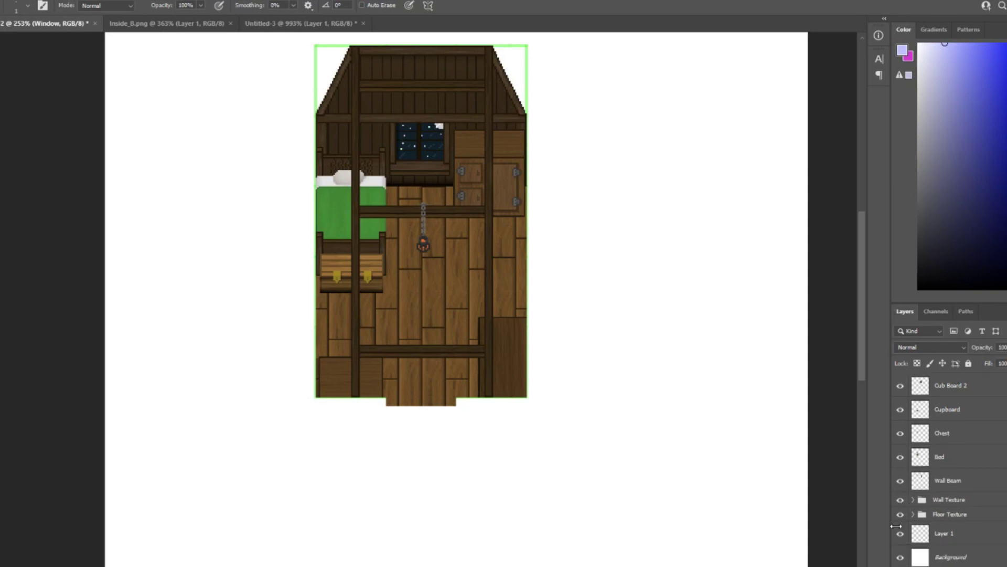
left_click(900, 533)
left_click(948, 480)
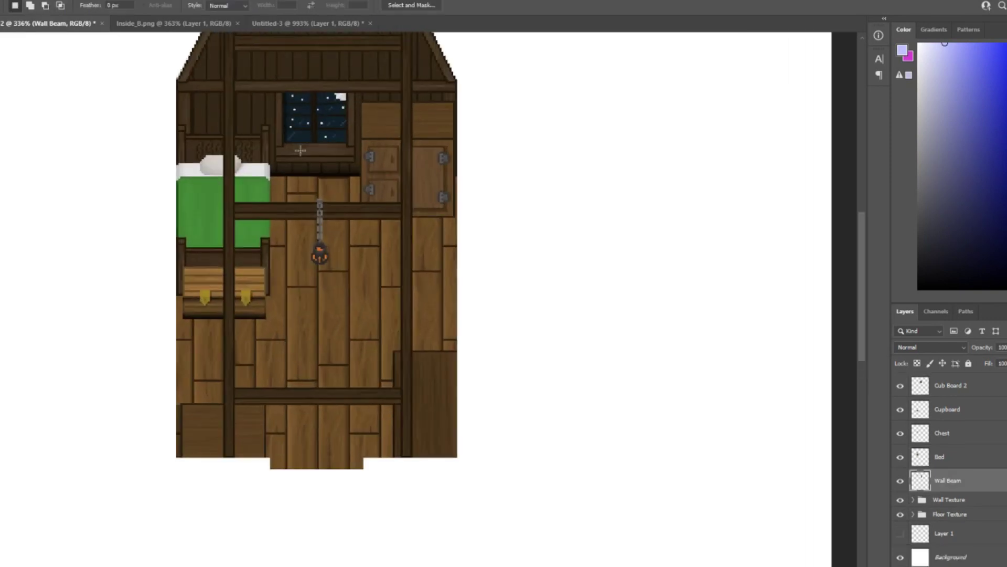
scroll(244, 113, "up", 2)
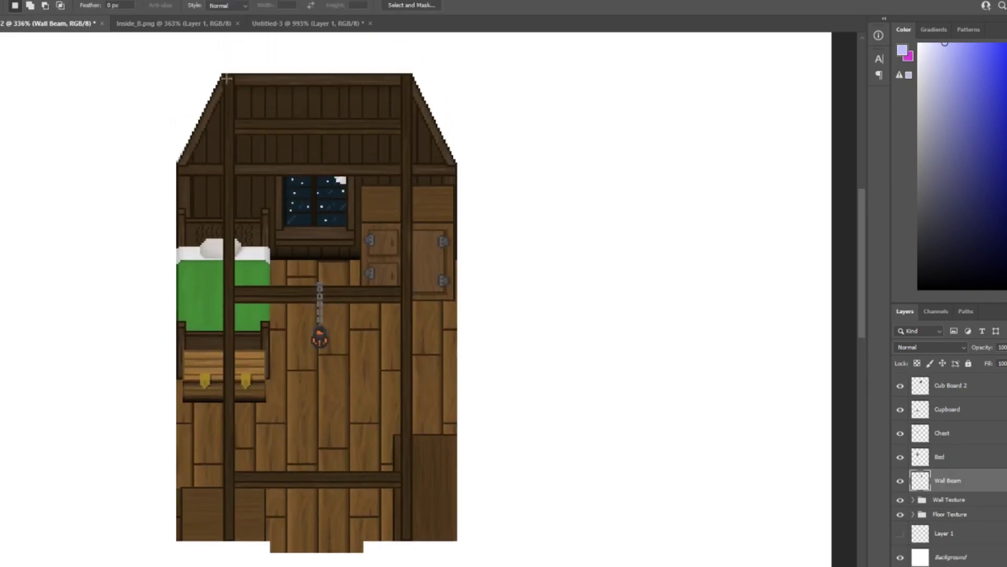
left_click_drag(302, 303, 372, 519)
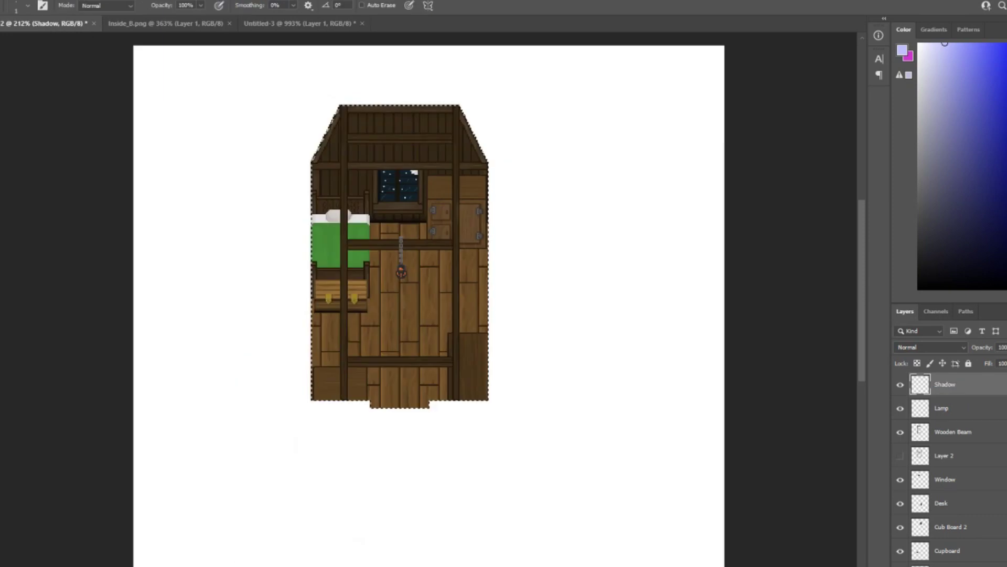
Darken the whole selected room on the Shadow layer with a soft black brush at 71% opacity
right_click(1, 159)
left_click(29, 160)
left_click_drag(924, 273, 847, 313)
key("7")
key("1")
mouse_move(423, 112)
left_mouse_down()
mouse_move(695, 213)
mouse_move(207, 348)
mouse_move(146, 464)
left_mouse_up()
Deselect the room and fill the Background layer with black
scroll(951, 557, "down", 5)
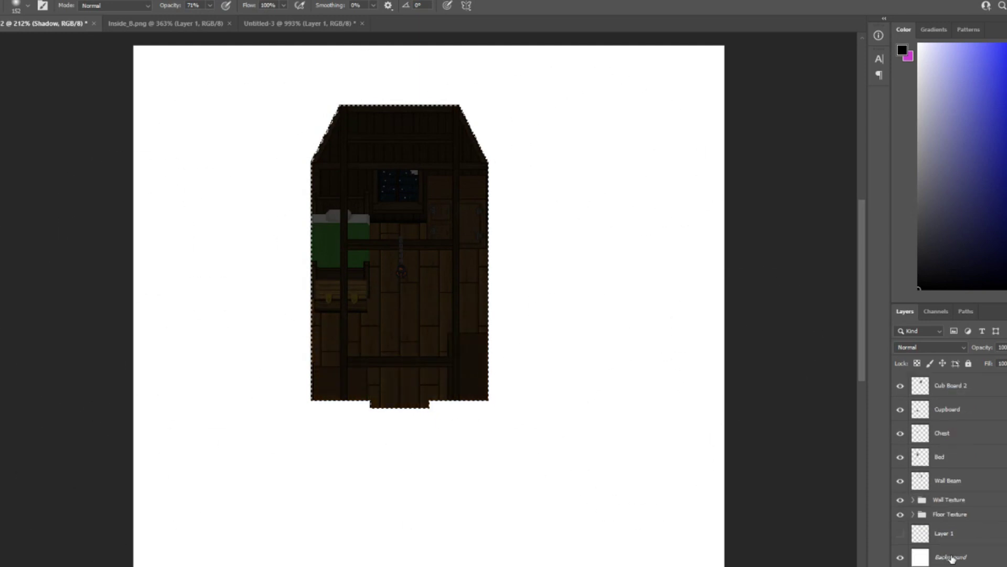
left_click(951, 557)
key("m")
key("ctrl+d")
key("g")
left_click(162, 122)
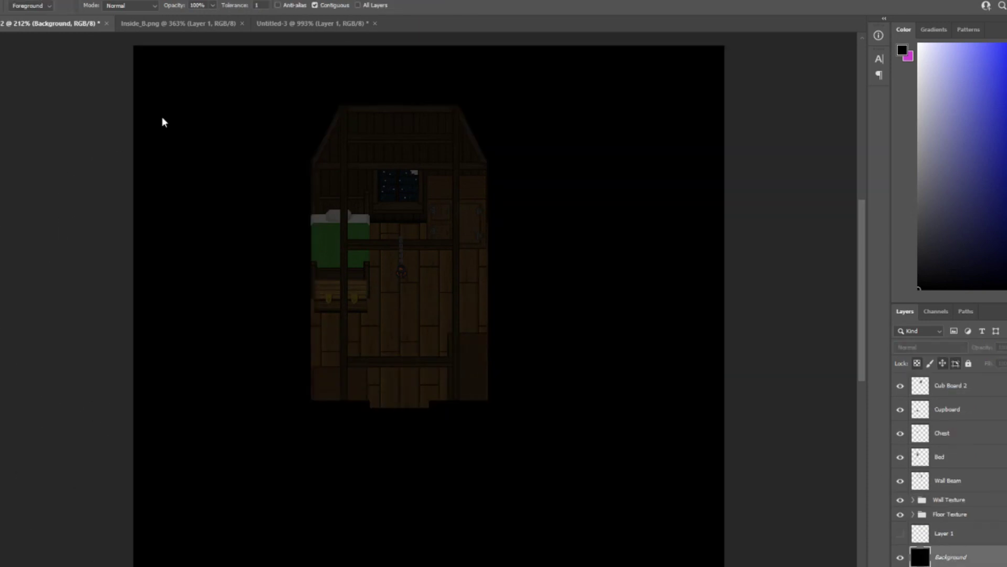
Move the Shadow layer beneath the Lamp and Wooden Beam layers and select the room's shape
key("alt+period")
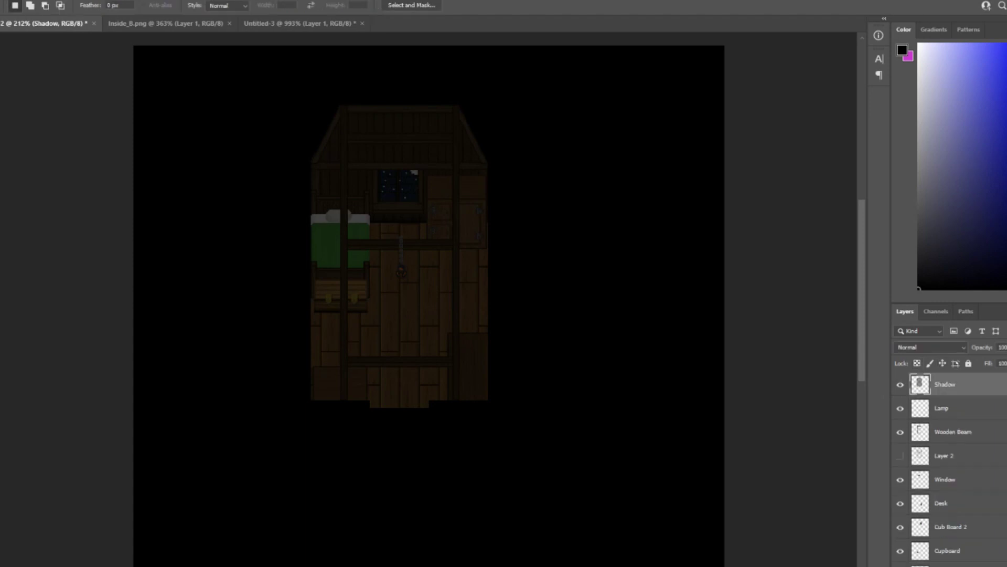
key("w")
key("ctrl+bracketleft")
key("ctrl+bracketleft")
scroll(416, 257, "up", 2)
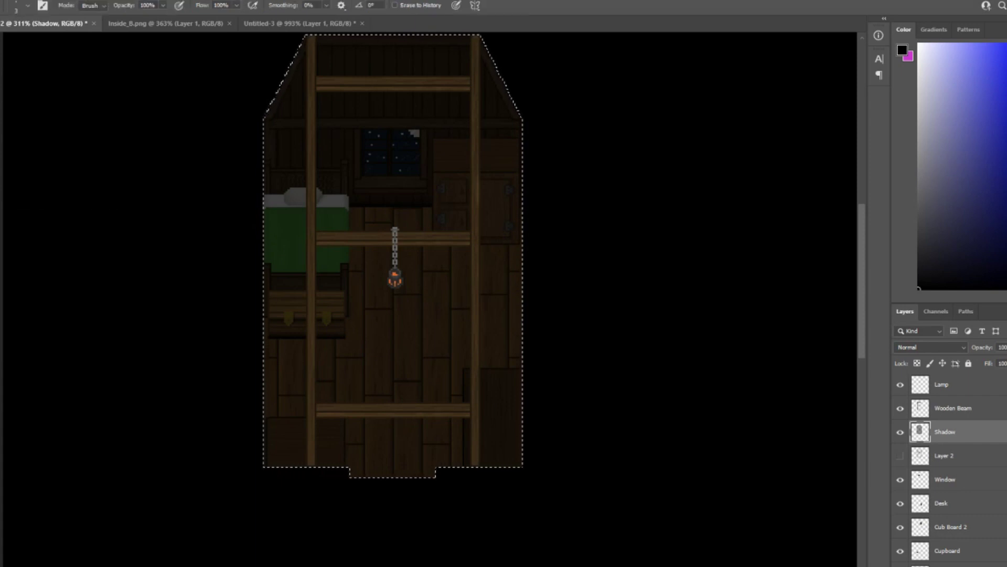
Try to erase a wide soft pool of light from the Shadow layer around the lamp with a 136 px eraser
right_click(340, 188)
left_click(446, 212)
key("Return")
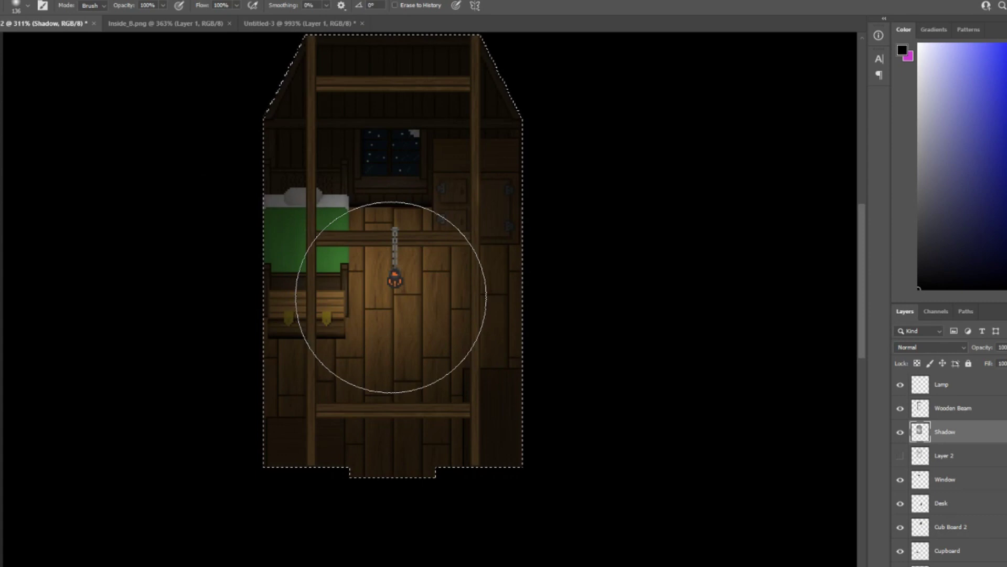
key("ctrl+z")
Erase a small soft spot of shadow on the floor below the lamp with a 17 px eraser
right_click(455, 295, "alt")
scroll(325, 284, "up", 5)
scroll(457, 302, "up", 1)
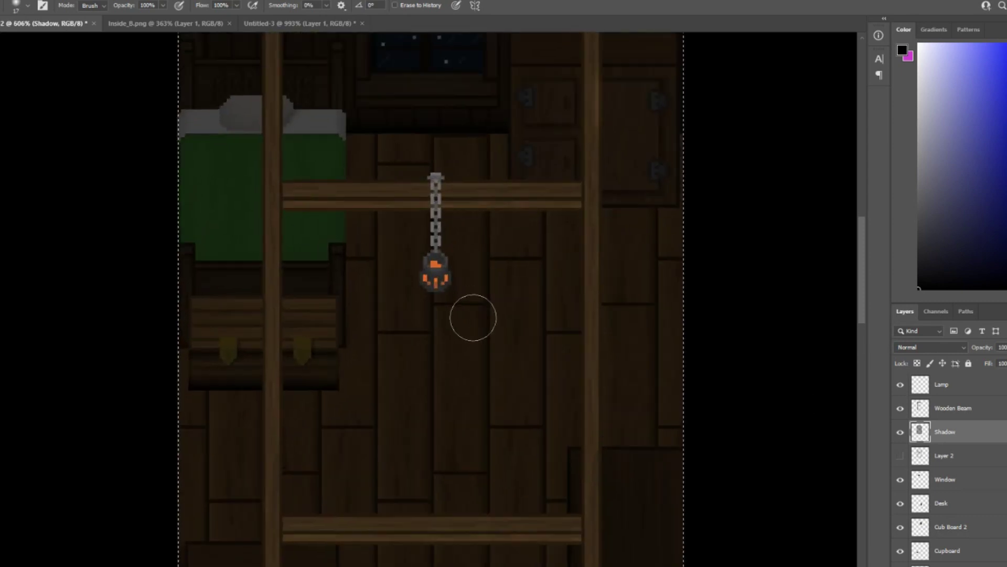
left_click(432, 380)
left_click(436, 380)
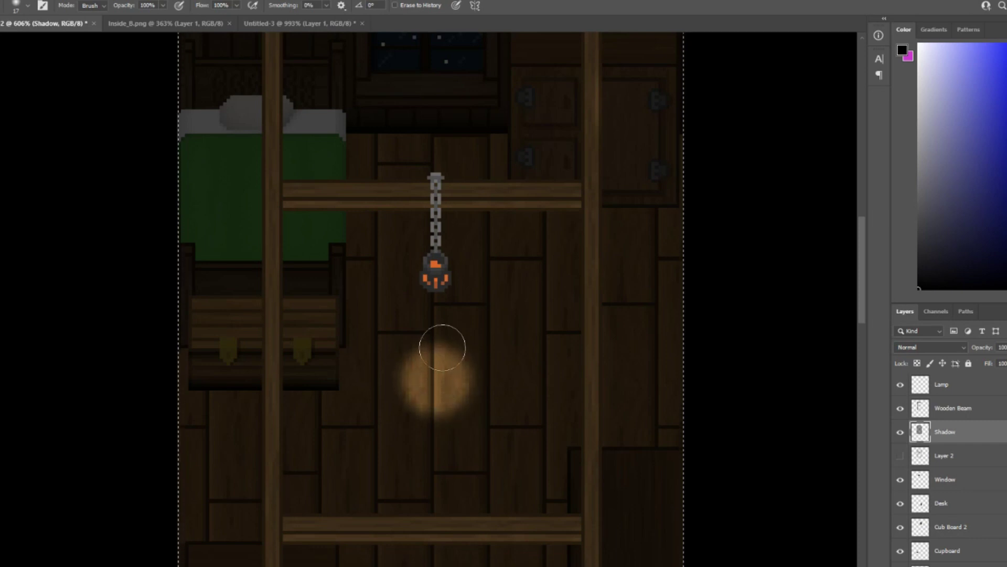
Erase a wider soft pool of shadow around the floor spot with a 72 px eraser at 75% opacity
scroll(436, 381, "down", 3)
scroll(433, 336, "up", 1)
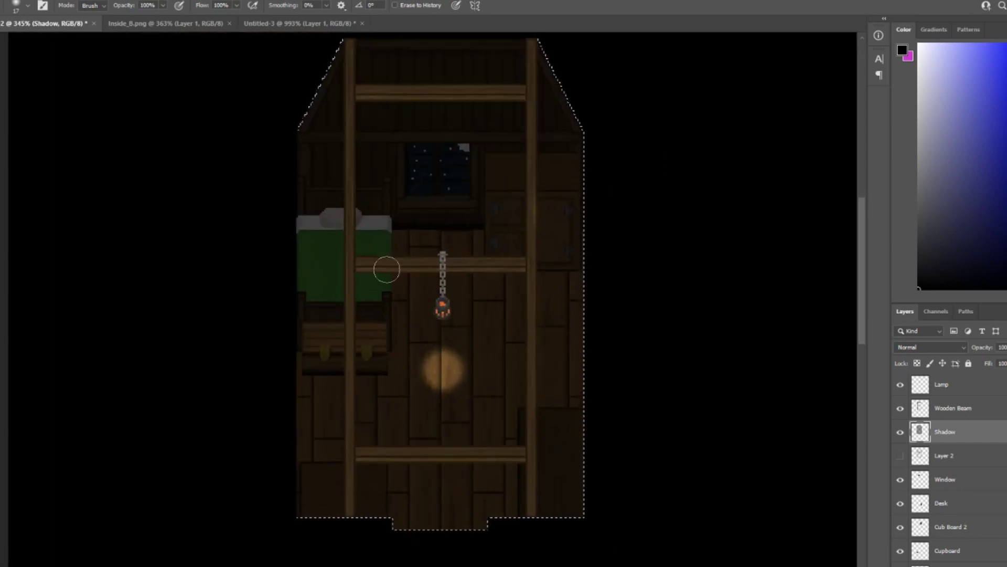
scroll(489, 374, "up", 1)
right_click(489, 374)
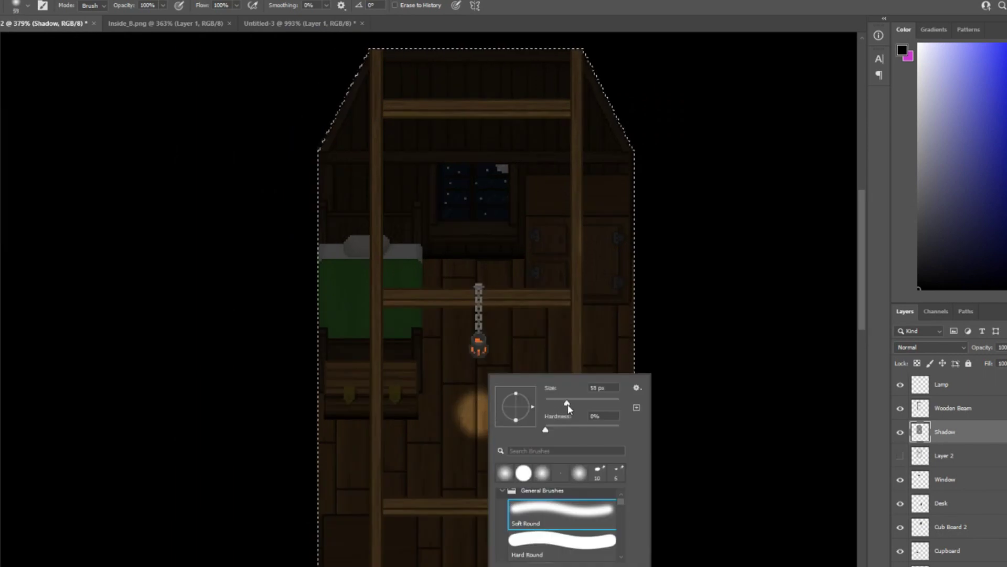
left_click_drag(571, 407, 573, 407)
left_click(163, 5)
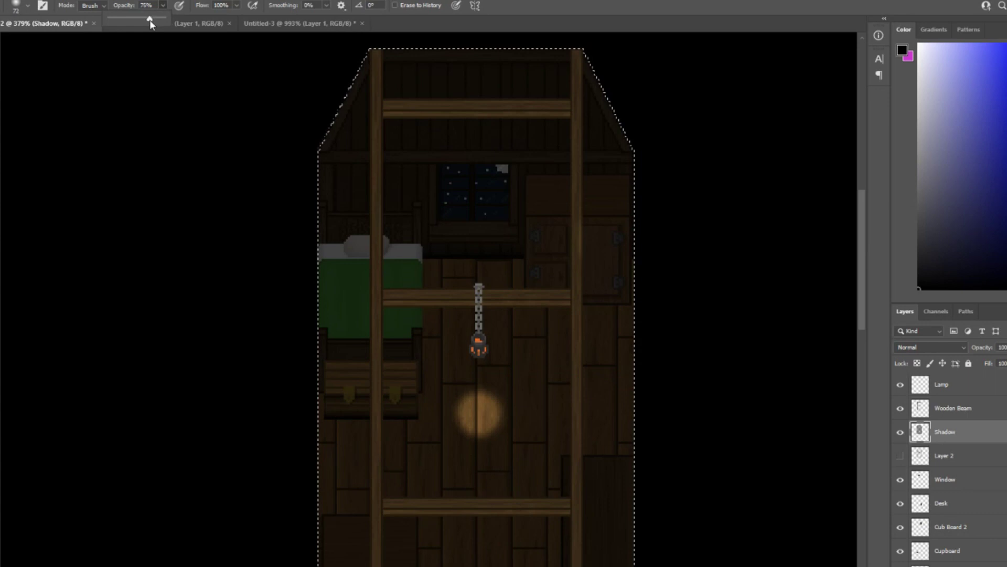
left_click(477, 417)
left_click(469, 422)
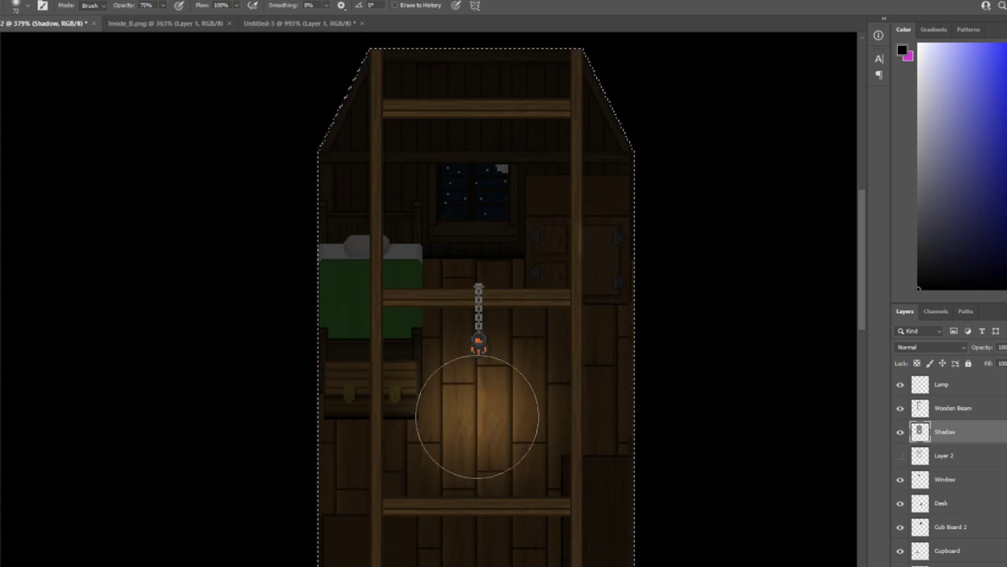
Enlarge the soft eraser to 165 px and lower its opacity to thin the shadow across the room
right_click(475, 389)
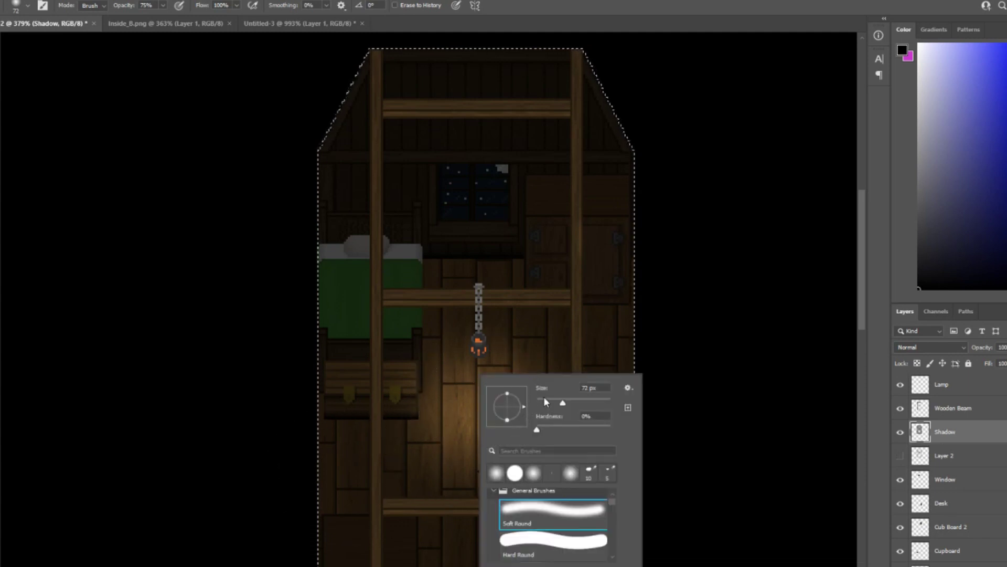
left_click_drag(582, 400, 586, 402)
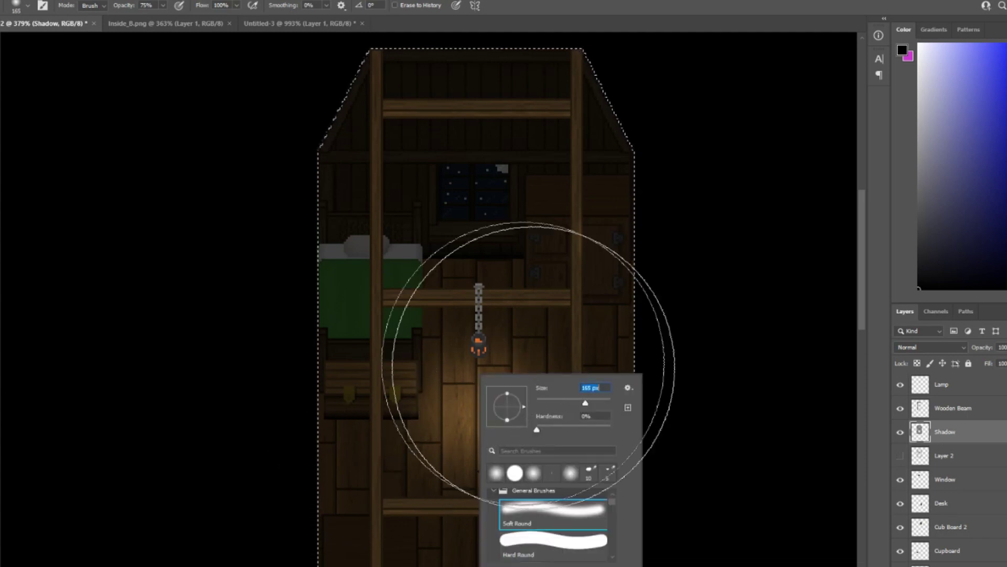
left_click(163, 5)
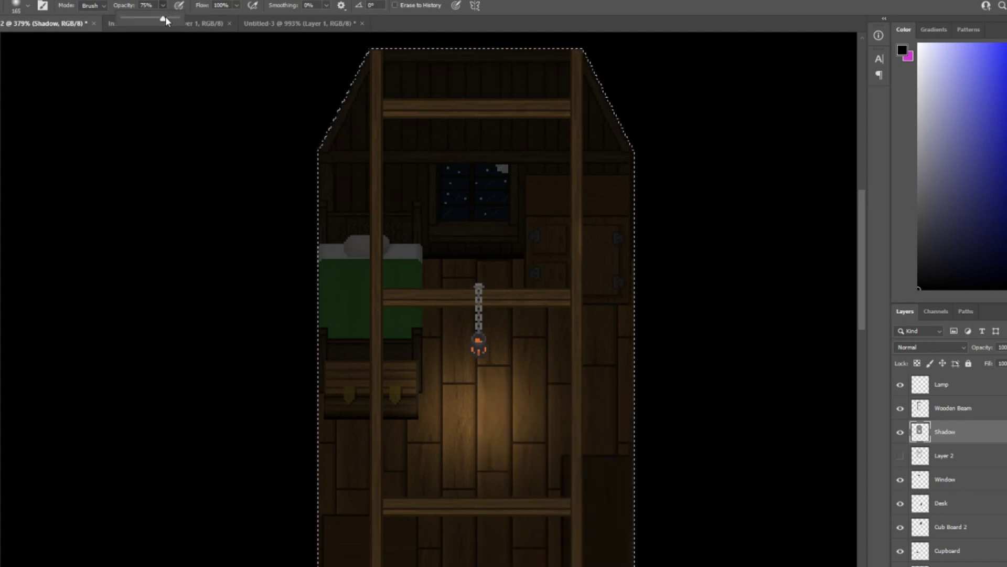
left_click_drag(166, 19, 154, 21)
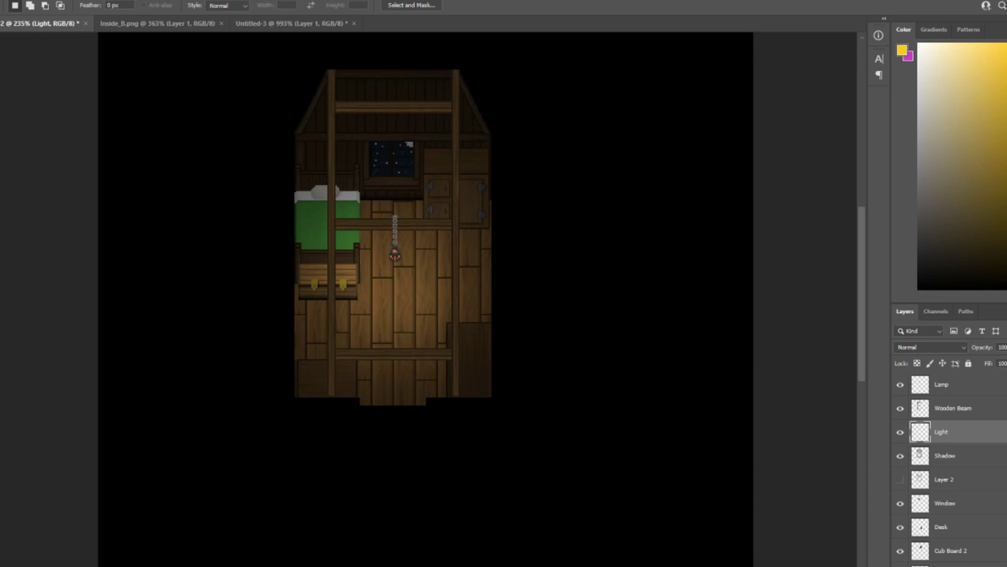
Paint a small yellow glow on the Light layer below the lamp with a 23 px soft brush at 71% opacity
key("b")
left_click(11, 160)
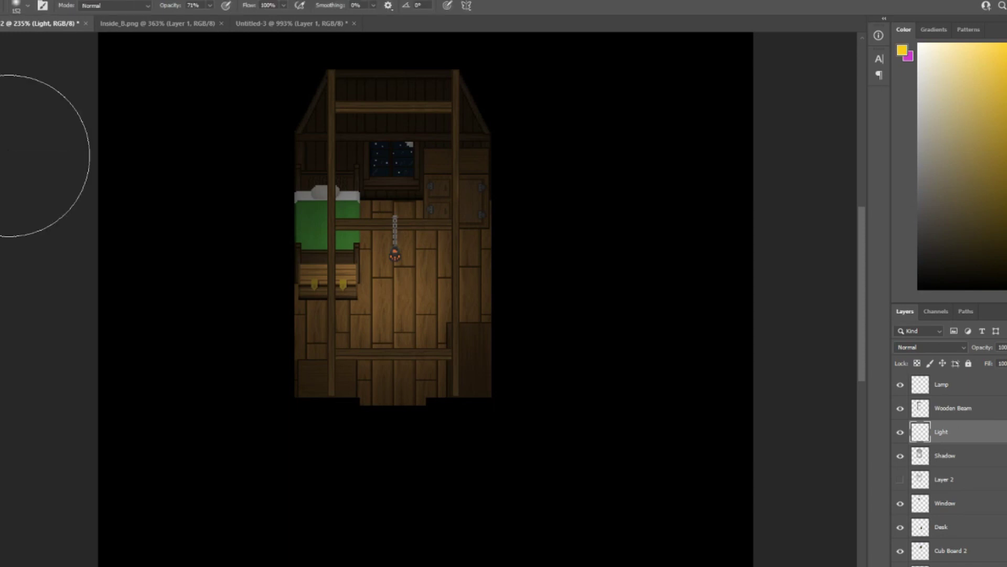
scroll(367, 289, "up", 5)
right_click(374, 257)
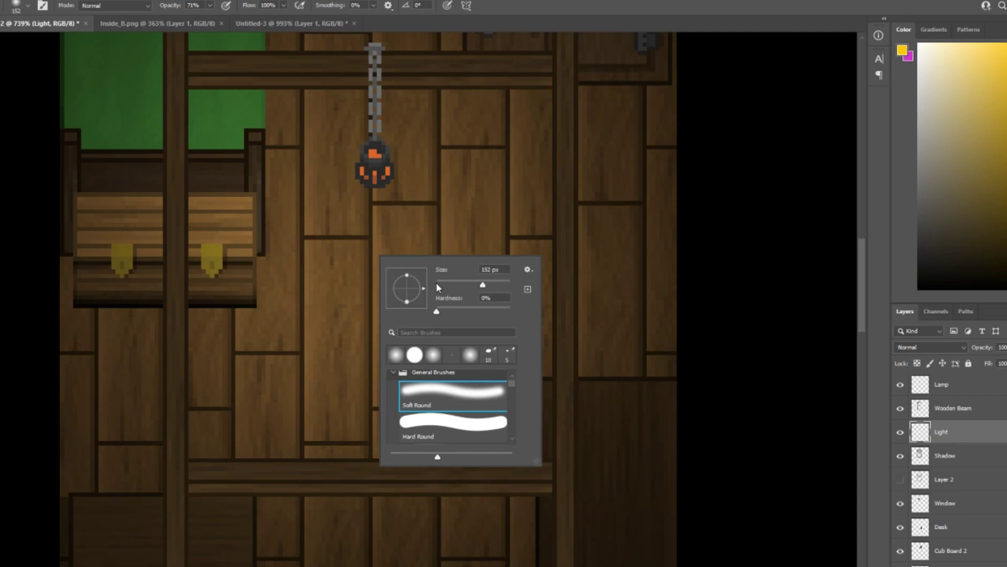
left_click_drag(436, 282, 445, 282)
left_click(361, 326)
key("ctrl+z")
left_click(371, 314)
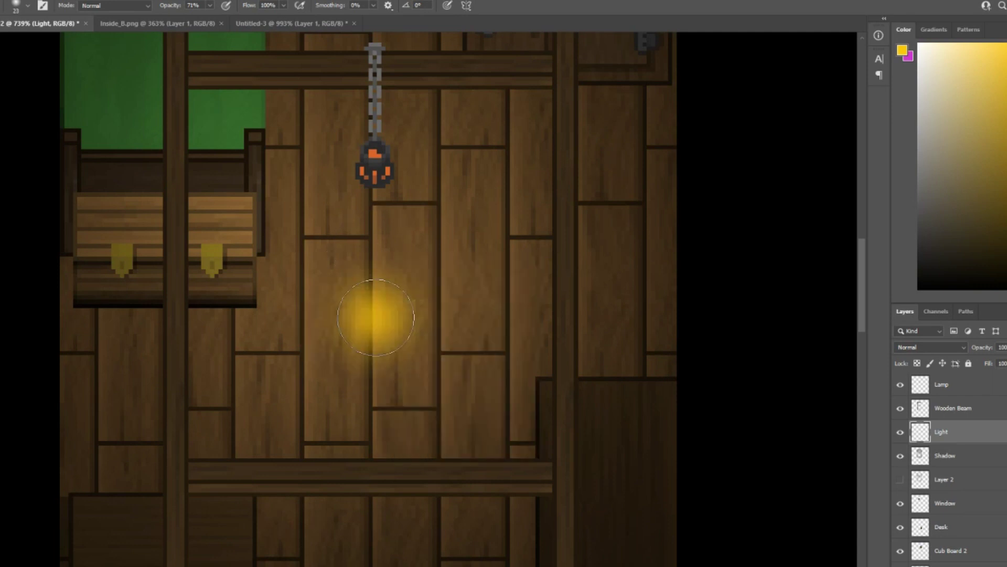
Paint a larger yellow glow over the small one with a 77 px soft brush at 49% opacity
scroll(430, 362, "down", 3)
scroll(436, 370, "down", 4)
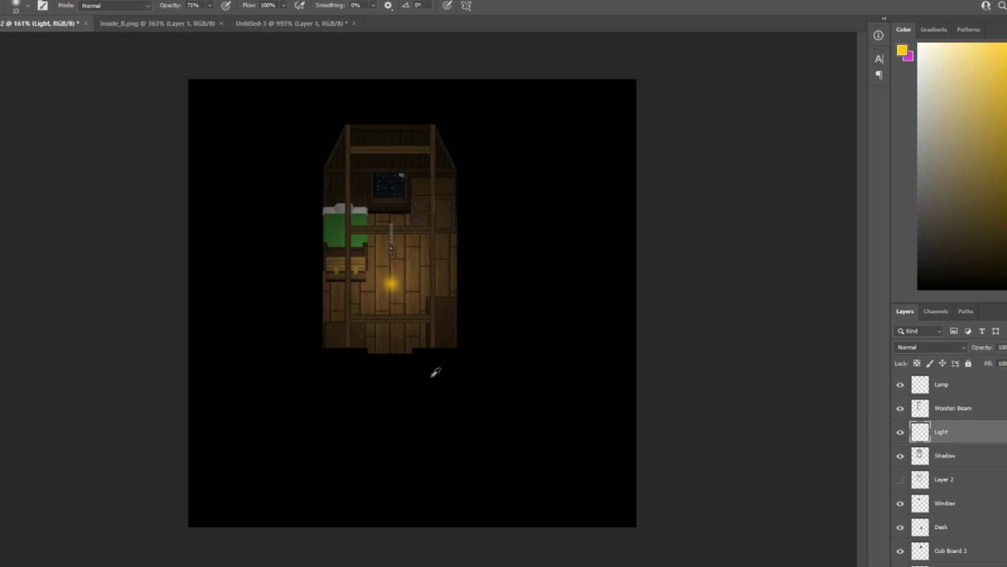
scroll(379, 345, "up", 5)
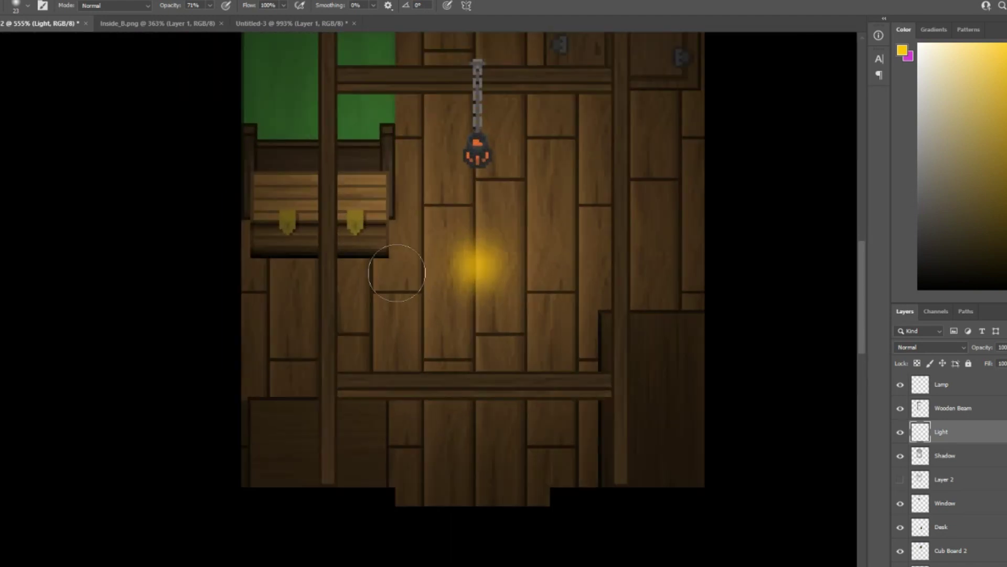
left_click(210, 6)
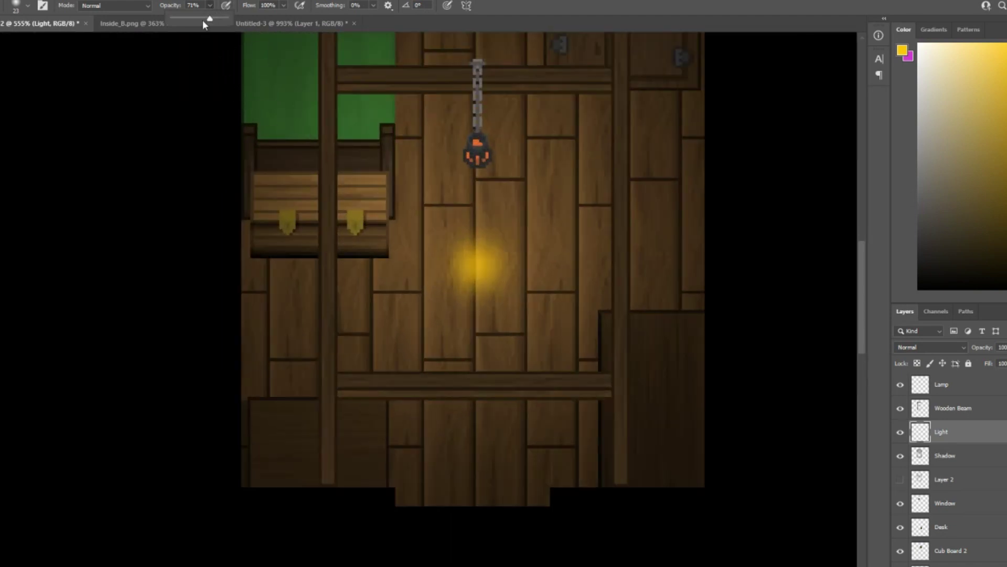
left_click_drag(203, 17, 200, 17)
right_click(583, 273)
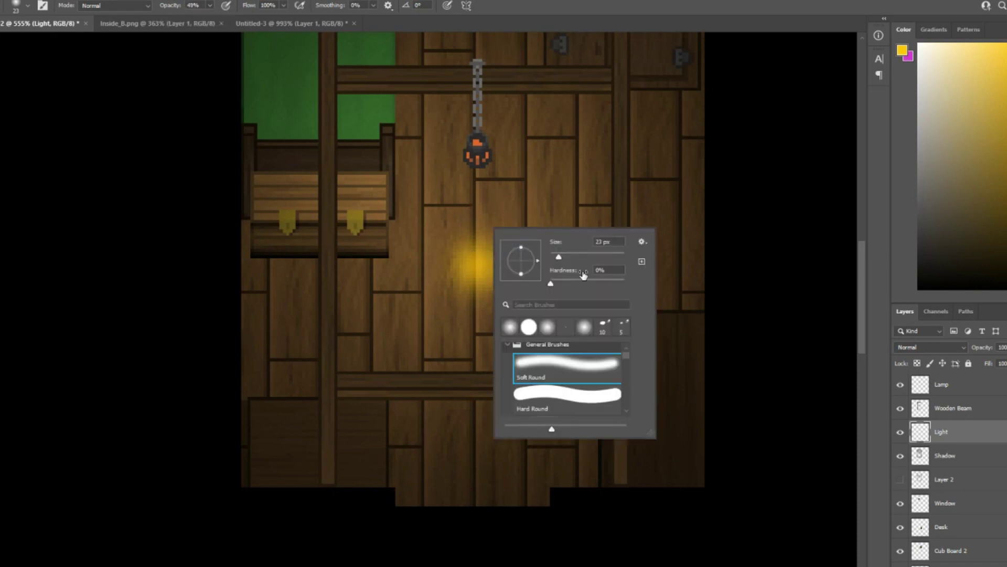
left_click_drag(578, 253, 580, 253)
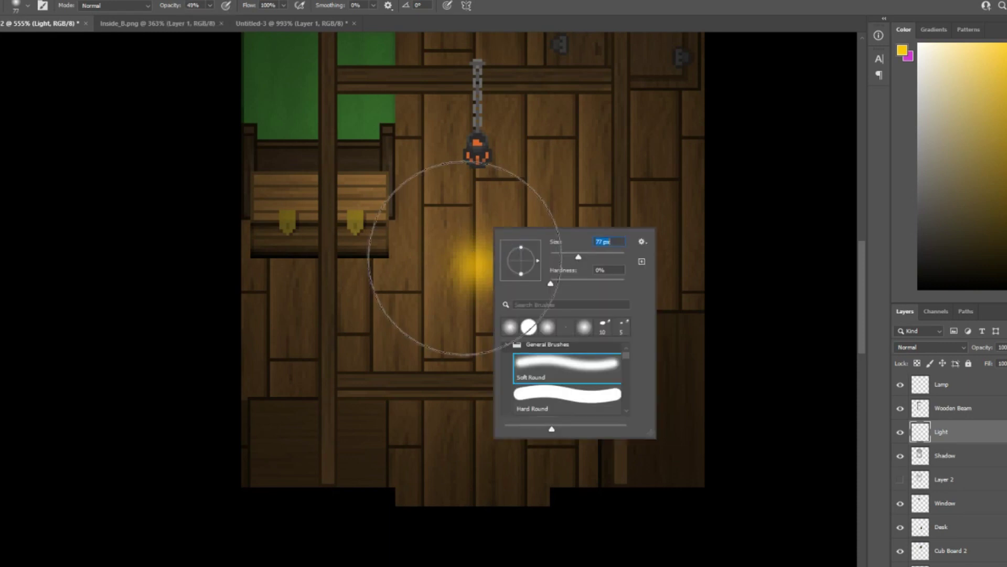
left_click(480, 261)
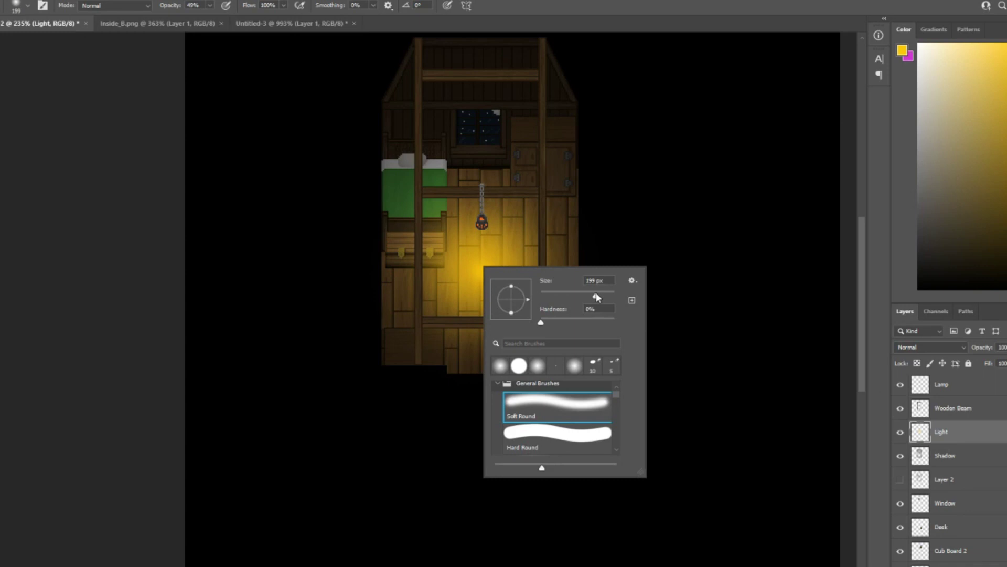
Spread a faint yellow glow across the room with a 275 px soft brush at 18% opacity
left_click(598, 293)
left_click(209, 7)
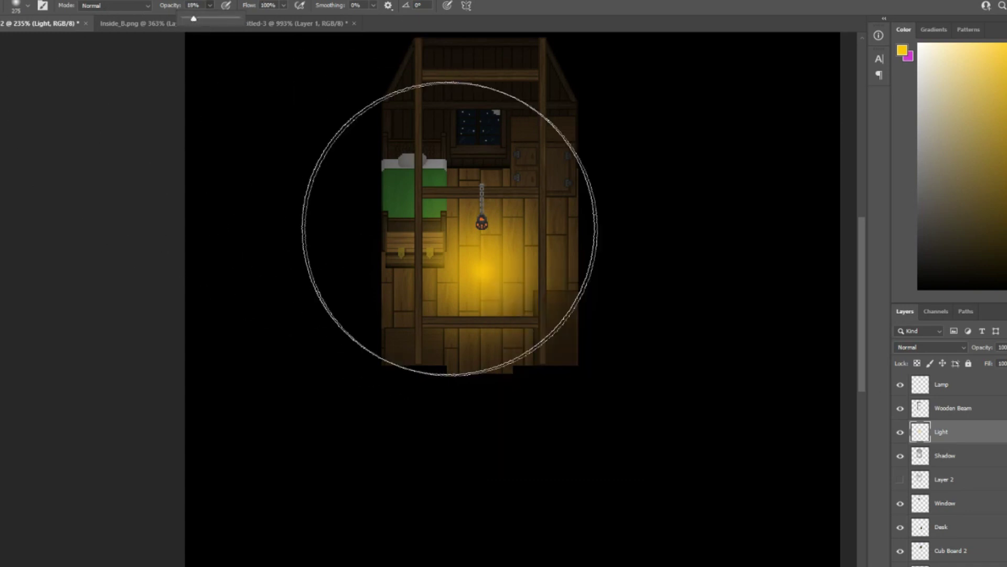
left_click(484, 267)
Soften the yellow glow over the upper wall and window on the Light layer with a soft eraser at 24% opacity
scroll(349, 355, "down", 3)
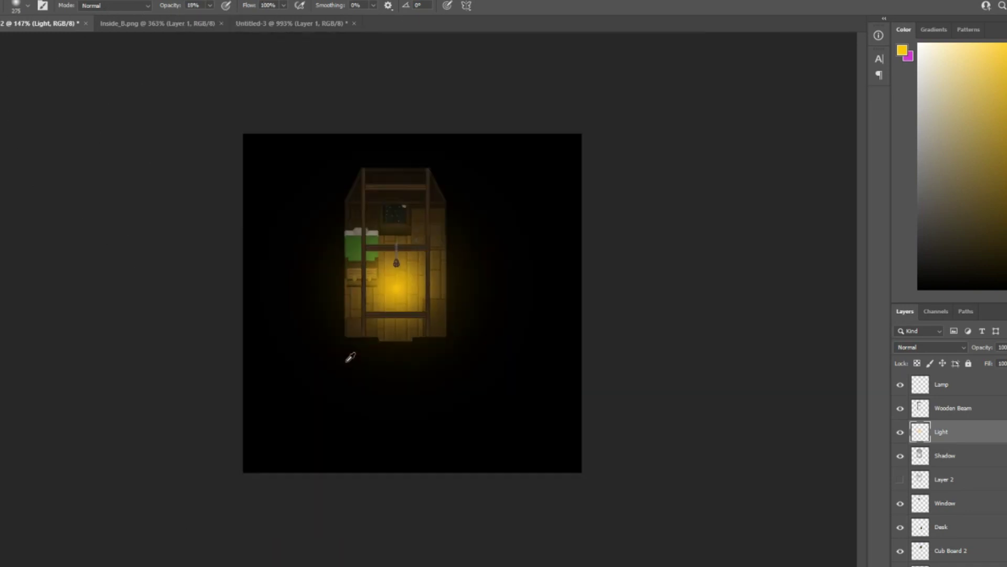
scroll(352, 357, "up", 3)
scroll(428, 261, "up", 2)
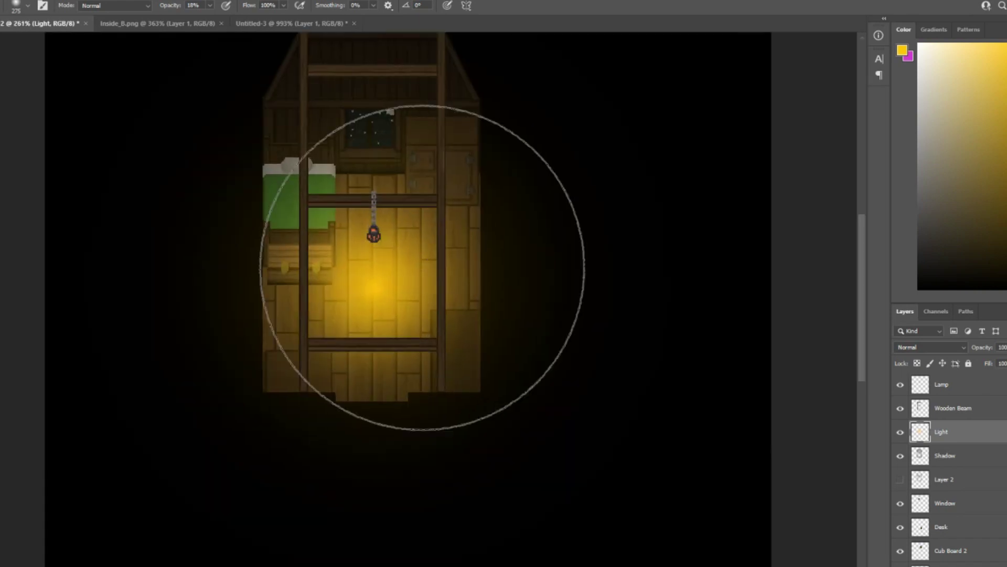
key("m")
key("e")
right_click(505, 79)
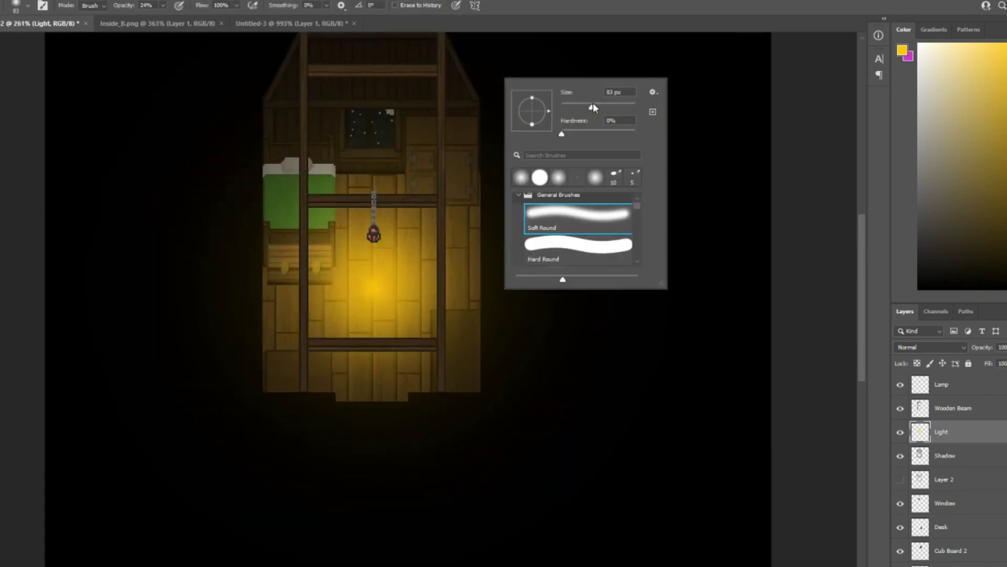
left_click(596, 104)
mouse_move(386, 72)
left_mouse_down()
mouse_move(375, 212)
mouse_move(332, 242)
mouse_move(278, 422)
mouse_move(336, 99)
mouse_move(342, 358)
mouse_move(353, 150)
left_mouse_up()
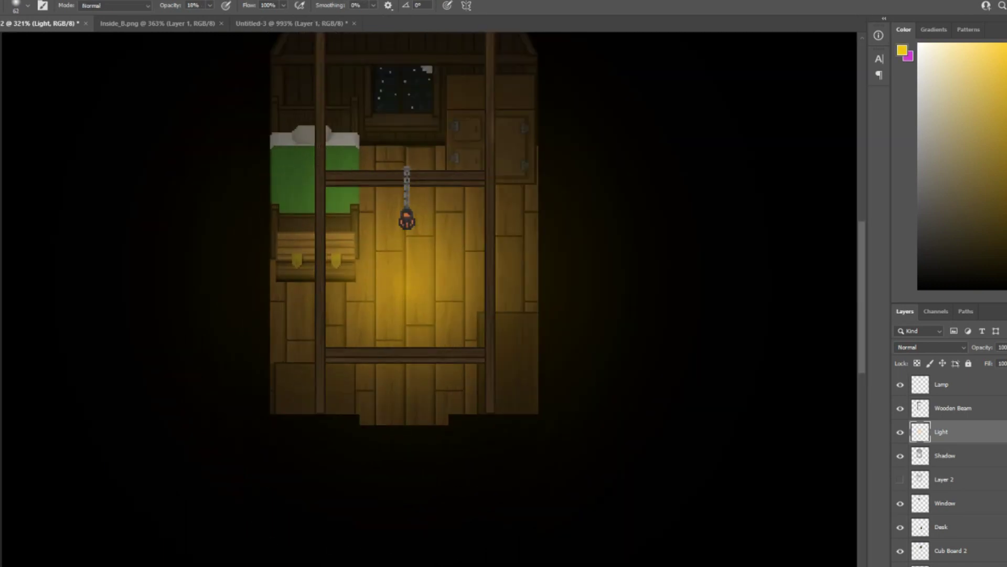
scroll(338, 268, "up", 4)
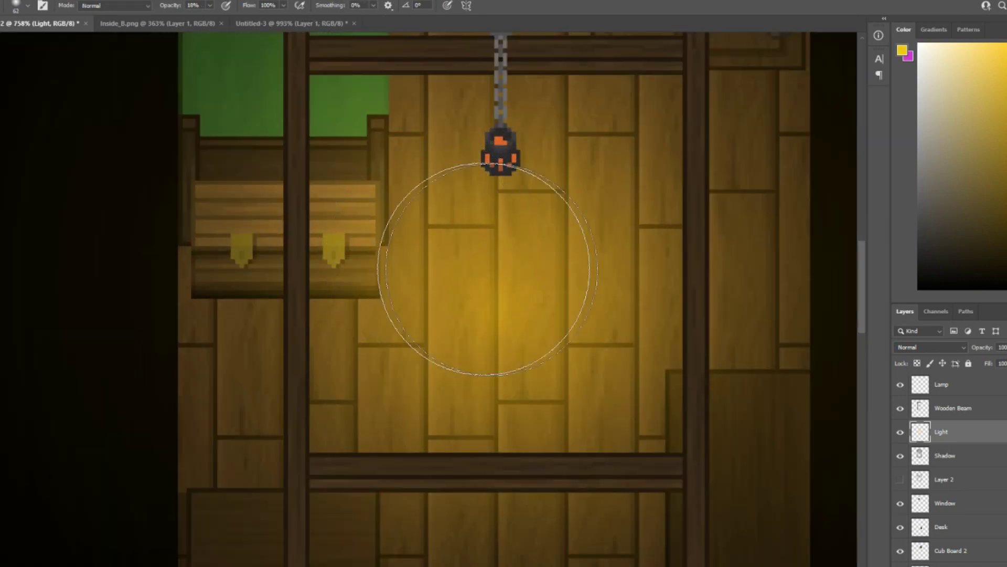
left_click(965, 388)
left_click(960, 432)
key("m")
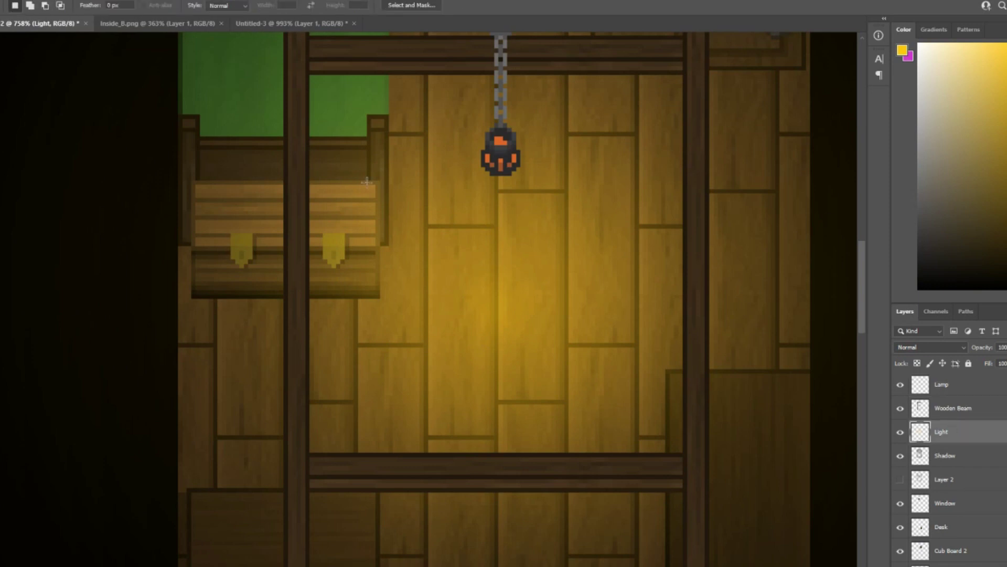
Select a narrow strip along the right edge of the chest and brush faint yellow light onto it on the Light layer
left_click_drag(362, 180, 381, 299)
key("b")
right_click(389, 309)
left_click(389, 309)
Select the right edge of the bed's blanket and sheet and brush faint yellow light onto it
key("m")
left_click_drag(389, 115, 375, 226)
left_click_drag(313, 70, 295, 157)
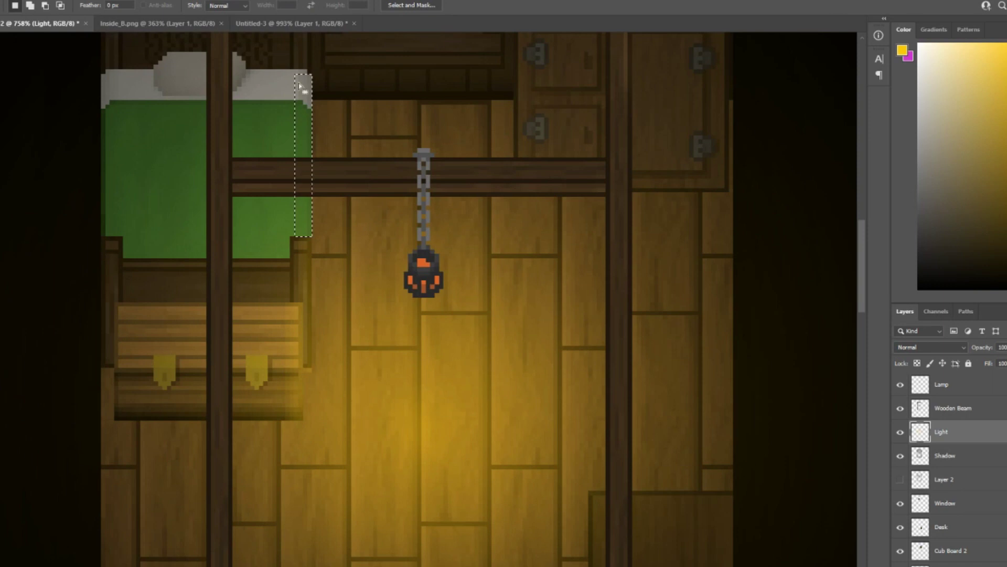
key("b")
left_click_drag(321, 230, 319, 78)
Select the front of the window sill, brush faint yellow light along it at 18% opacity, and clear the selection
key("m")
scroll(198, 198, "down", 5)
scroll(305, 84, "up", 7)
left_click_drag(142, 233, 377, 274)
left_click_drag(157, 286, 357, 291)
key("ctrl+z")
key("ctrl+z")
mouse_move(142, 228)
left_mouse_down()
mouse_move(376, 242)
mouse_move(165, 228)
left_mouse_up()
key("b")
left_click_drag(157, 294, 418, 308)
key("m")
key("ctrl+d")
scroll(263, 159, "down", 5)
scroll(263, 160, "up", 5)
left_click(2, 162)
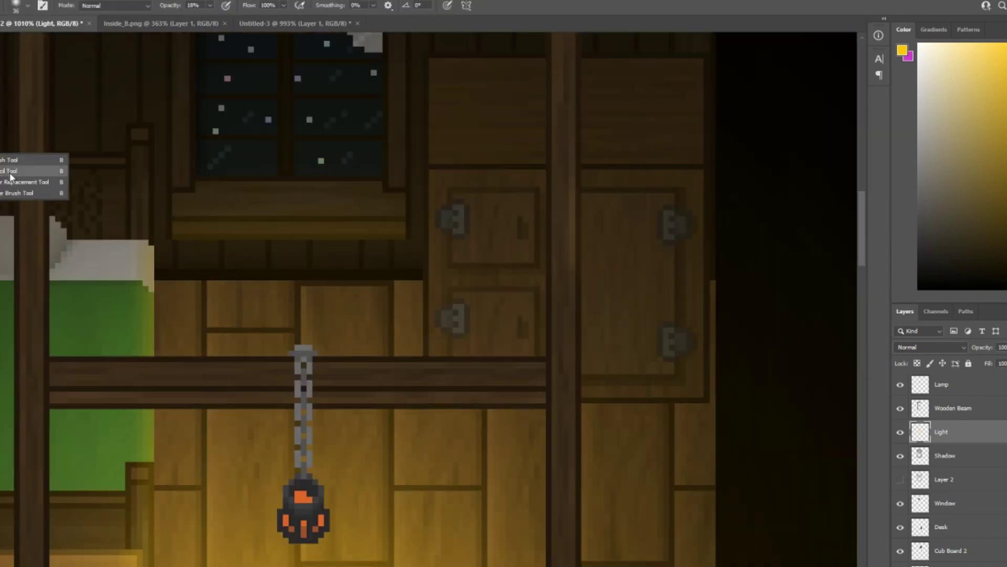
key("m")
scroll(468, 223, "down", 5)
scroll(446, 213, "up", 5)
left_click(2, 162)
Select the front of the cupboard, brush faint yellow light onto it at 18% opacity, and clear the selection
key("m")
left_click_drag(501, 225, 607, 467)
key("b")
key("m")
key("ctrl+d")
Select narrow horizontal and vertical strips along the furniture edges and brush faint yellow light into each one
scroll(202, 167, "down", 5)
scroll(194, 352, "up", 6)
mouse_move(468, 198)
left_mouse_down()
mouse_move(480, 398)
mouse_move(598, 208)
left_mouse_up()
key("b")
key("m")
key("ctrl+d")
scroll(419, 186, "down", 4)
scroll(399, 190, "up", 6)
left_click_drag(374, 170, 388, 433)
left_click_drag(374, 261, 391, 303)
key("b")
key("m")
key("ctrl+d")
Select the right edge of the bed's headboard post, brush faint yellow light onto it, and clear the selection
scroll(357, 324, "down", 5)
scroll(341, 202, "up", 6)
left_click_drag(307, 79, 324, 262)
key("b")
key("m")
key("ctrl+d")
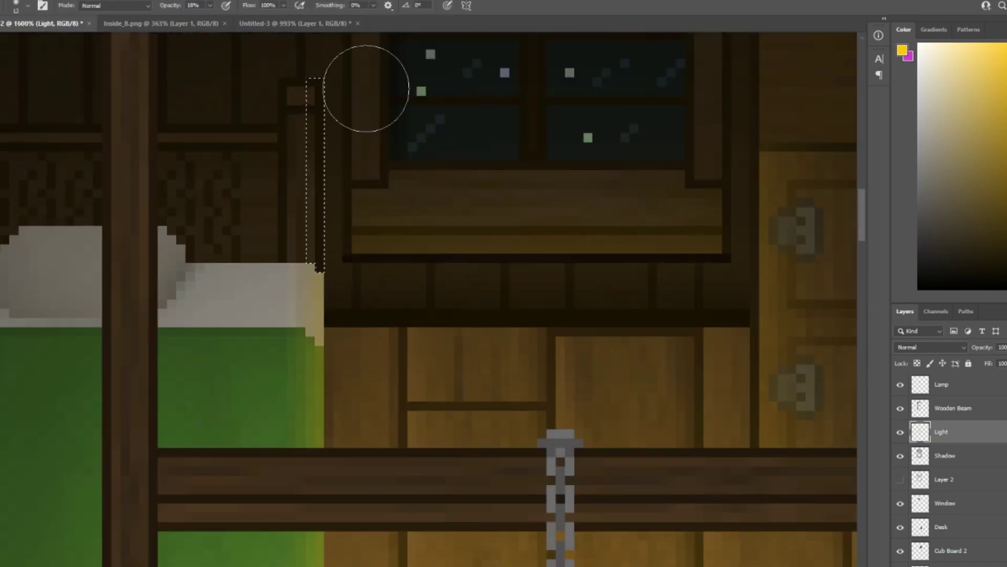
Select the empty areas around and between the beams on the Wooden Beam layer with the Magic Wand
scroll(222, 136, "down", 6)
scroll(223, 124, "up", 3)
left_click(954, 407)
left_click(901, 408)
left_click(900, 408)
scroll(221, 182, "up", 2)
key("w")
left_click(146, 86)
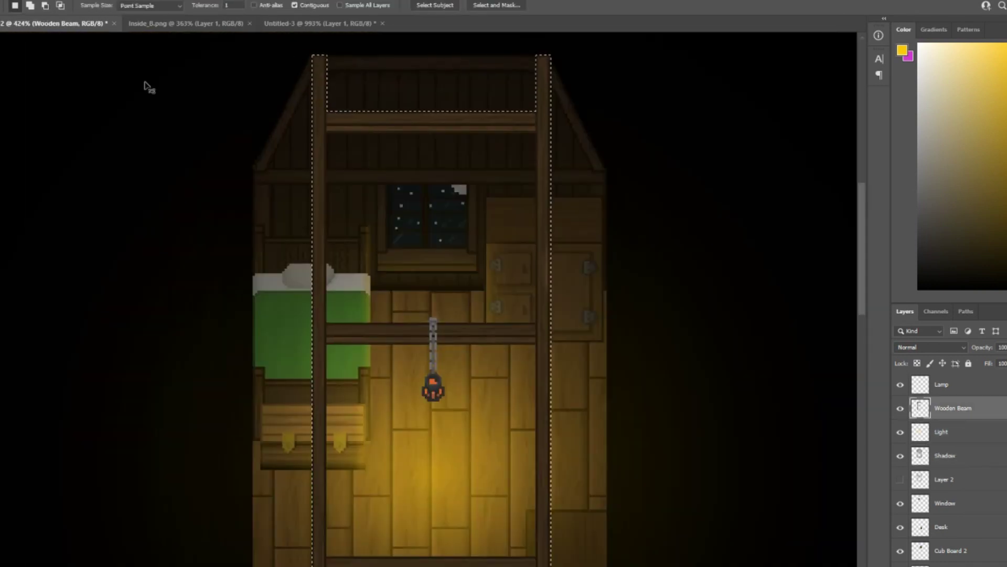
left_click(378, 90, "shift")
left_click(376, 395, "shift")
Mark rectangular areas on the wooden beams, shade them with a soft black brush, and clear the selection
key("m")
scroll(446, 357, "up", 4)
left_click_drag(593, 341, 254, 318)
scroll(706, 399, "down", 5)
scroll(706, 398, "up", 7)
left_click_drag(261, 216, 706, 237)
scroll(590, 227, "down", 5)
key("b")
left_click(919, 288)
left_click_drag(594, 564, 399, 236)
key("ctrl+d")
key("m")
scroll(398, 236, "down", 2)
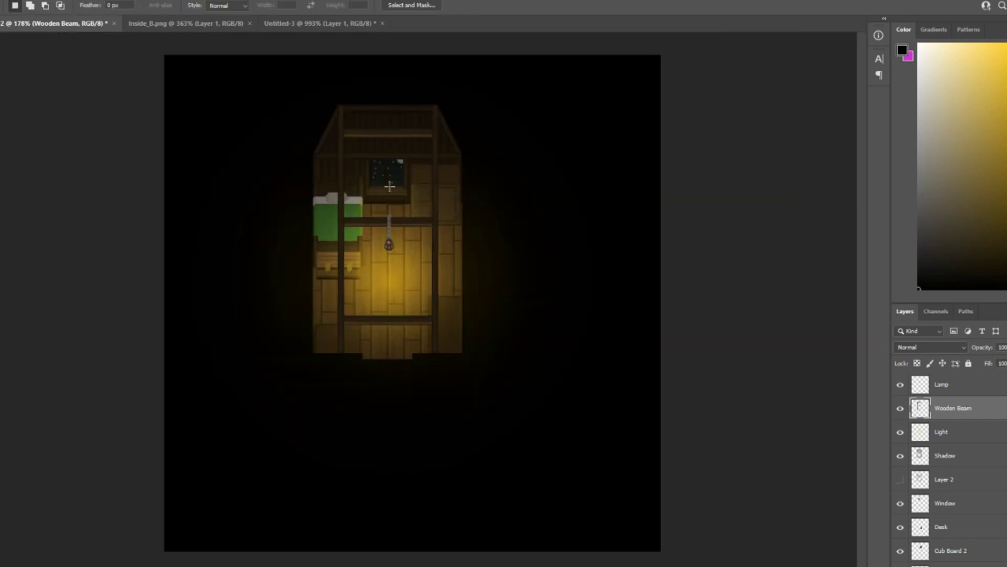
Select the lower strip of the middle crossbeam and brush yellow light onto it with a soft brush at 18% opacity
scroll(380, 231, "up", 6)
left_click_drag(245, 206, 575, 213)
scroll(5, 74, "up", 2)
key("b")
scroll(198, 269, "down", 3)
right_click(196, 184)
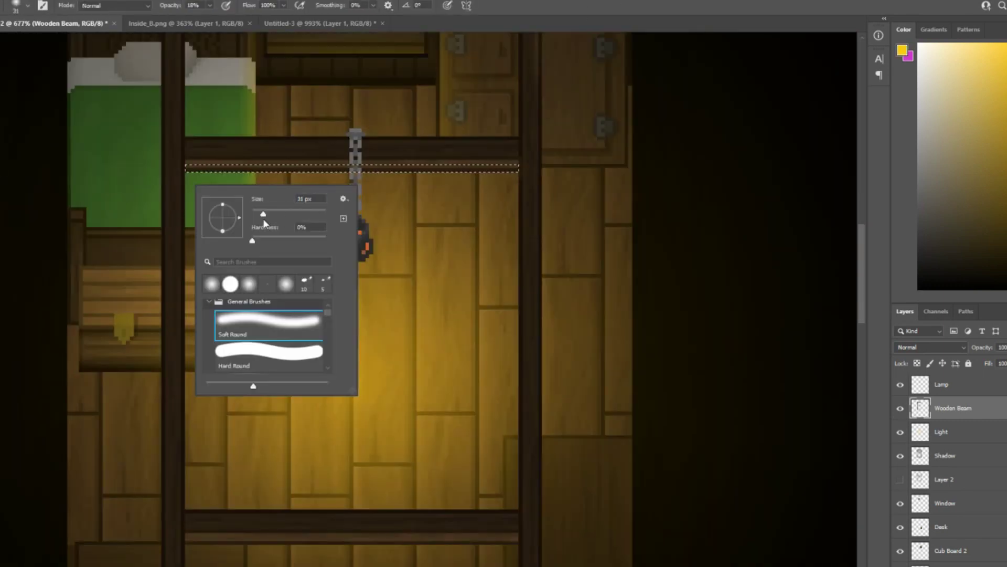
left_click_drag(188, 169, 312, 168)
key("ctrl+d")
key("m")
Make the Shadow layer active and ready a soft black brush for darkening the room
scroll(130, 206, "down", 3)
scroll(130, 206, "down", 5)
scroll(130, 205, "up", 4)
scroll(130, 206, "up", 1)
left_click(310, 294, "ctrl")
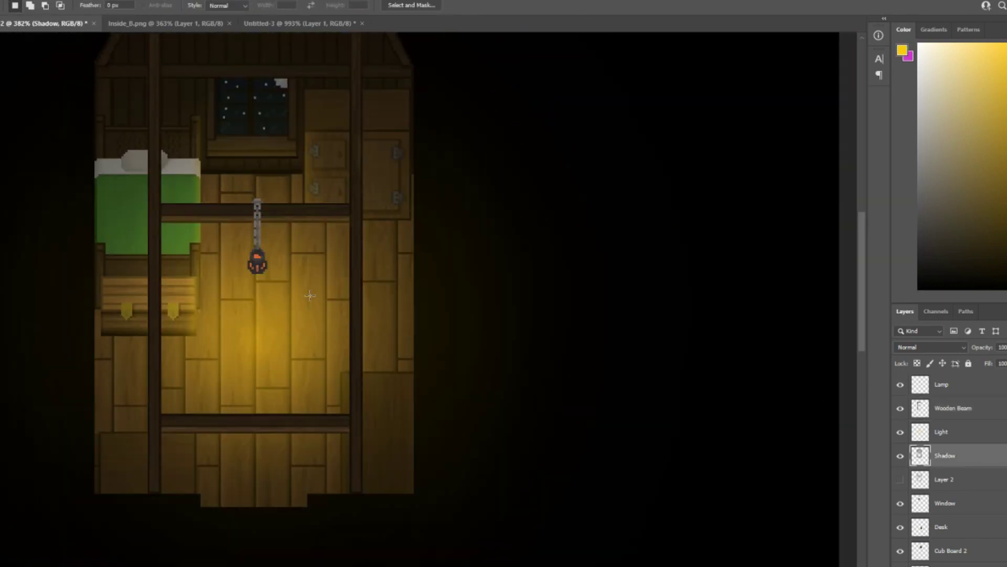
scroll(305, 122, "down", 5)
scroll(261, 150, "up", 3)
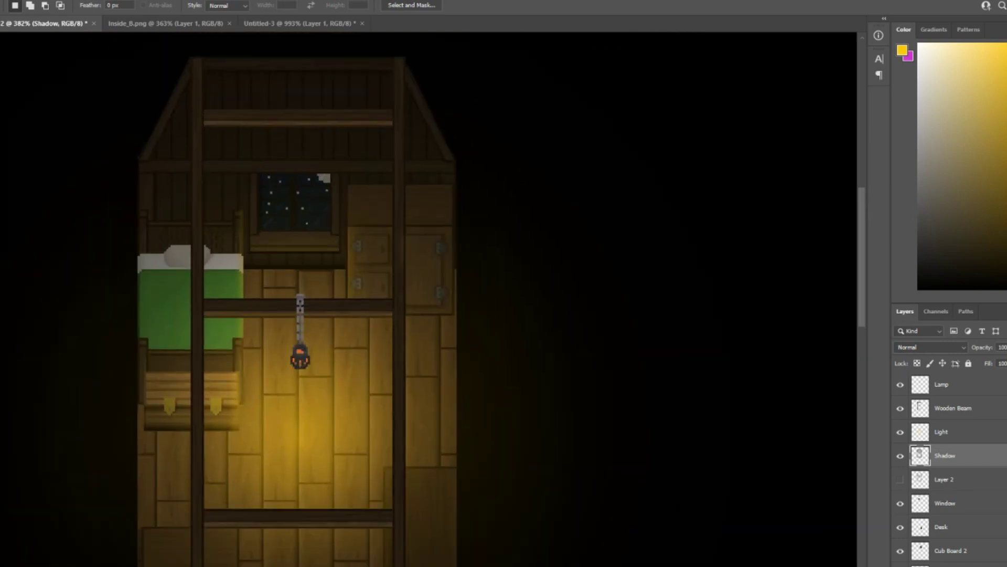
key("s")
key("b")
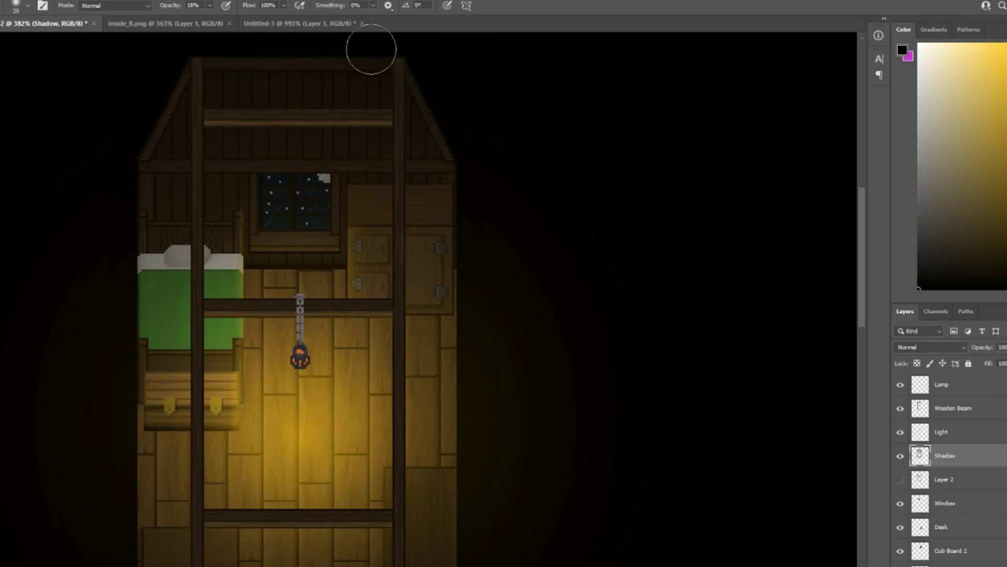
left_click_drag(210, 5, 253, 20)
left_click_drag(386, 78, 462, 175)
key("ctrl+z")
Paint black shadow over the room's outer left and right edges with a 29 px soft brush at 52% opacity
scroll(488, 186, "down", 3)
left_click_drag(210, 6, 185, 19)
left_click_drag(470, 412, 494, 365)
left_click_drag(465, 113, 494, 245)
mouse_move(270, 88)
left_mouse_down()
mouse_move(228, 393)
mouse_move(287, 425)
mouse_move(263, 248)
mouse_move(274, 174)
left_mouse_up()
scroll(327, 232, "down", 4)
scroll(327, 231, "up", 4)
scroll(353, 216, "up", 1)
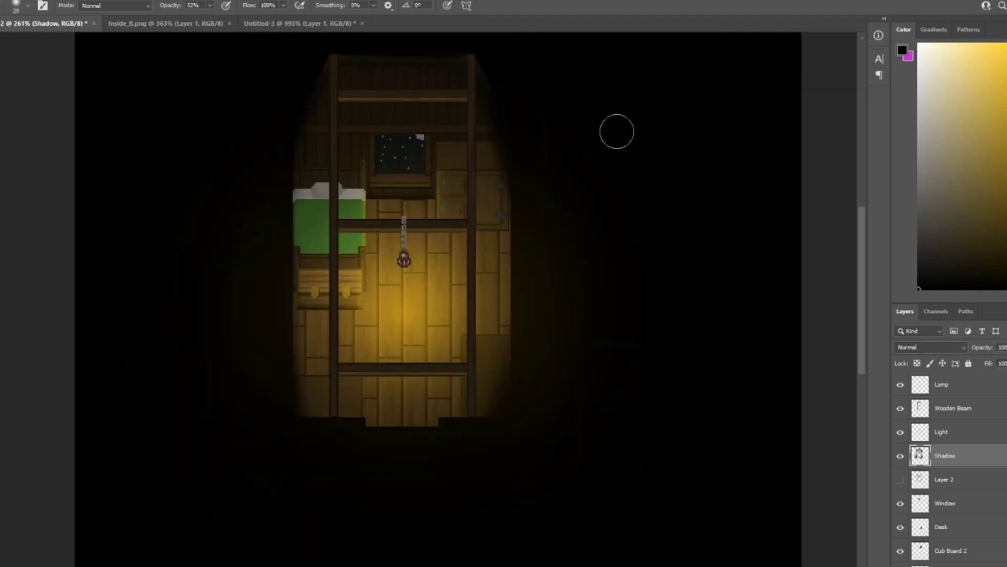